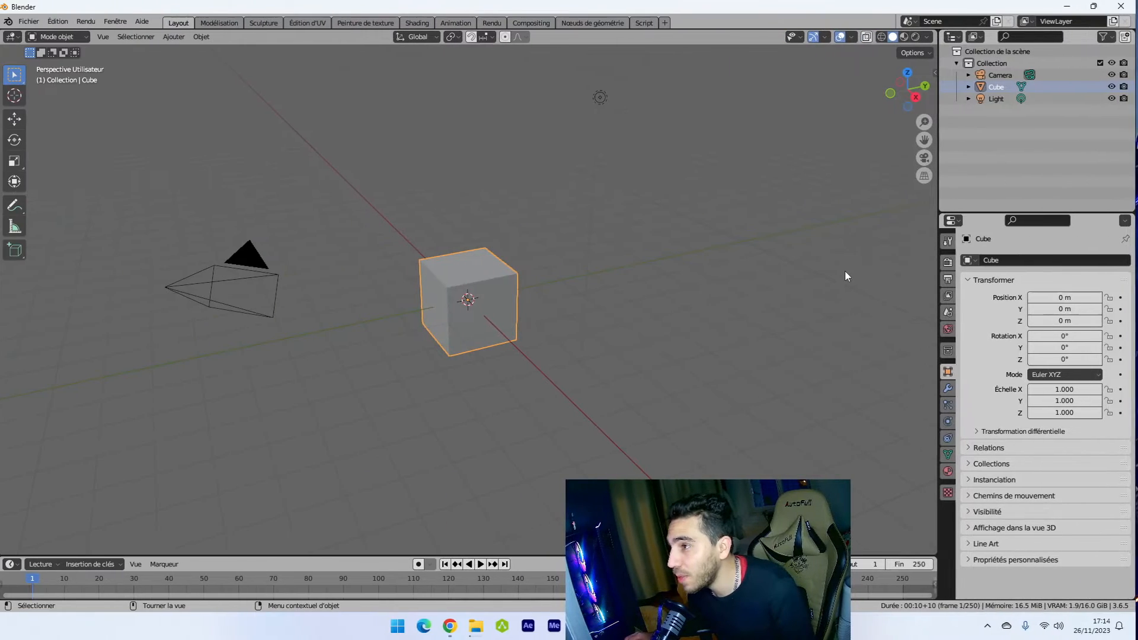
# Start the Shortcut VUr key display for the 3D viewport.
pyautogui.press('n')
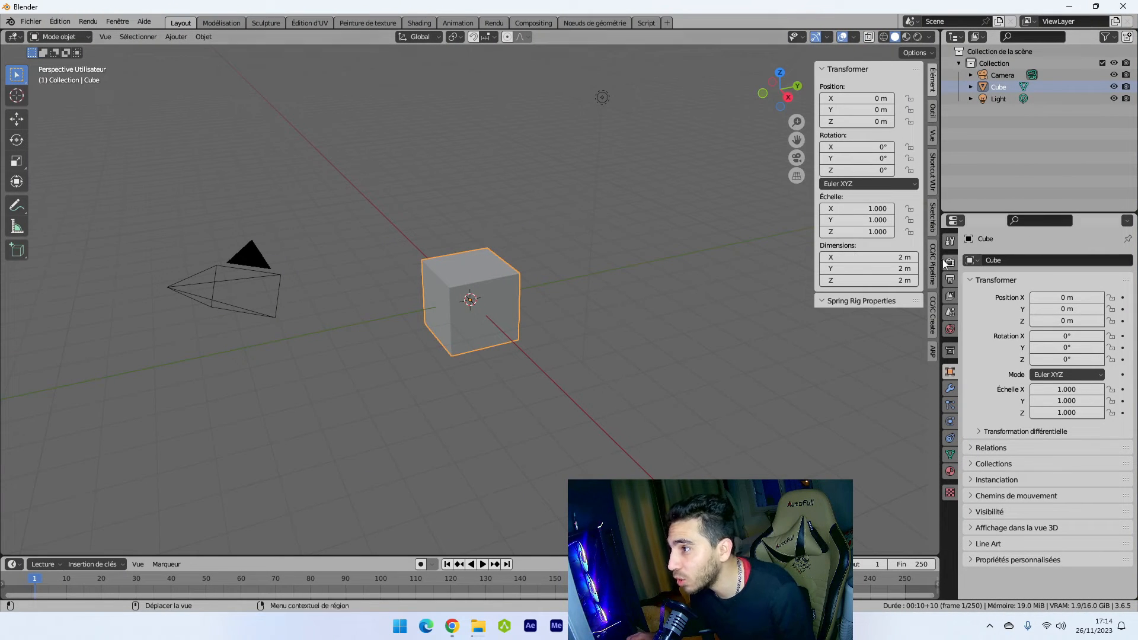
pyautogui.click(933, 172)
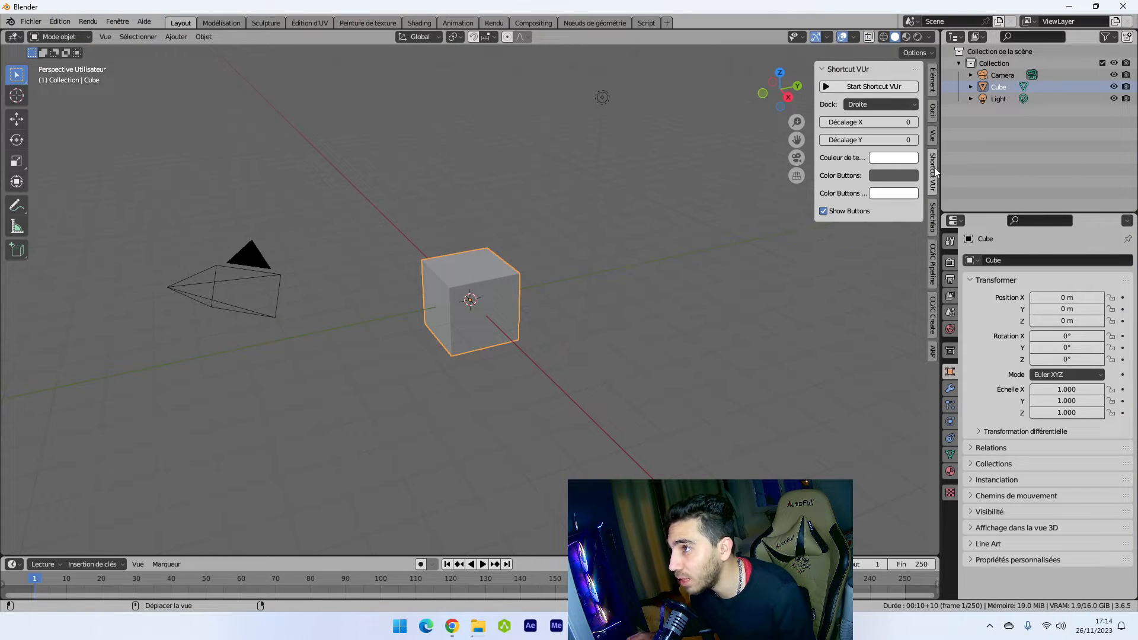
pyautogui.click(877, 87)
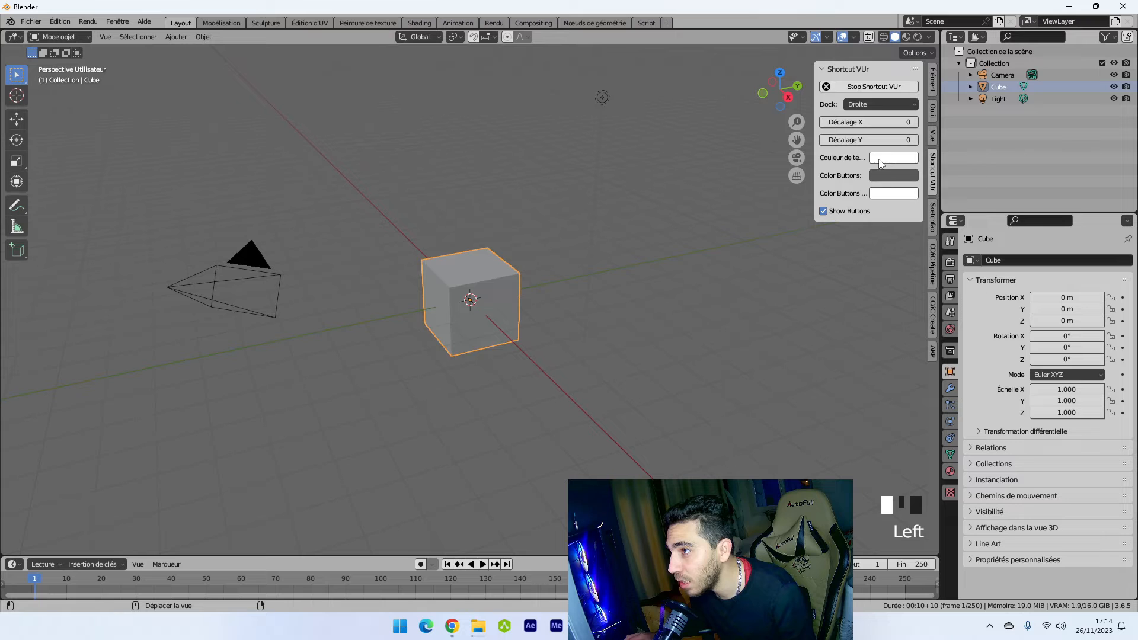
# Set the Shortcut VUr text color to yellow and its pressed-button color to red, then hide the add-on's settings.
pyautogui.click(894, 157)
pyautogui.click(891, 240)
pyautogui.click(867, 201)
pyautogui.click(887, 194)
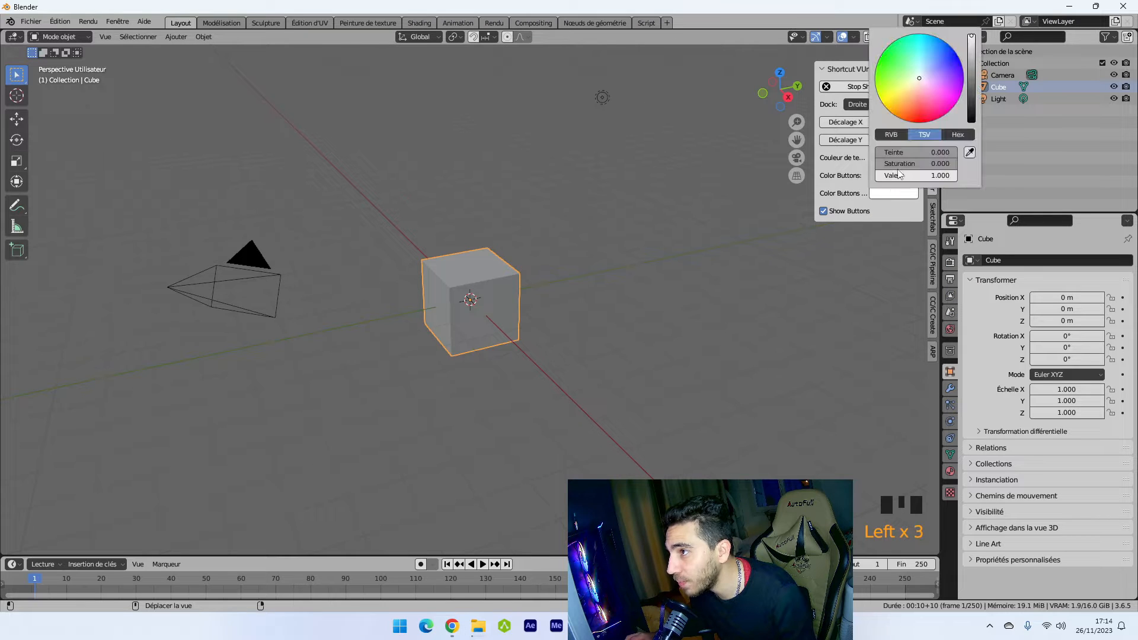
pyautogui.click(883, 464)
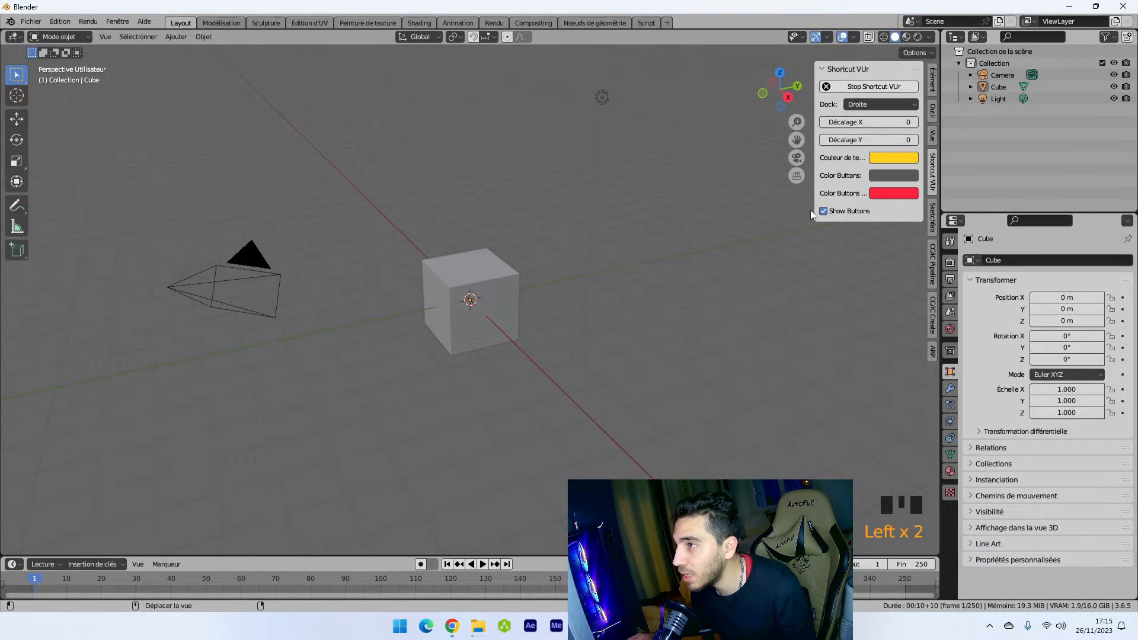
pyautogui.press('n')
# Delete the default camera, cube and light from the scene.
pyautogui.moveTo(1008, 133); pyautogui.dragTo(1016, 77)
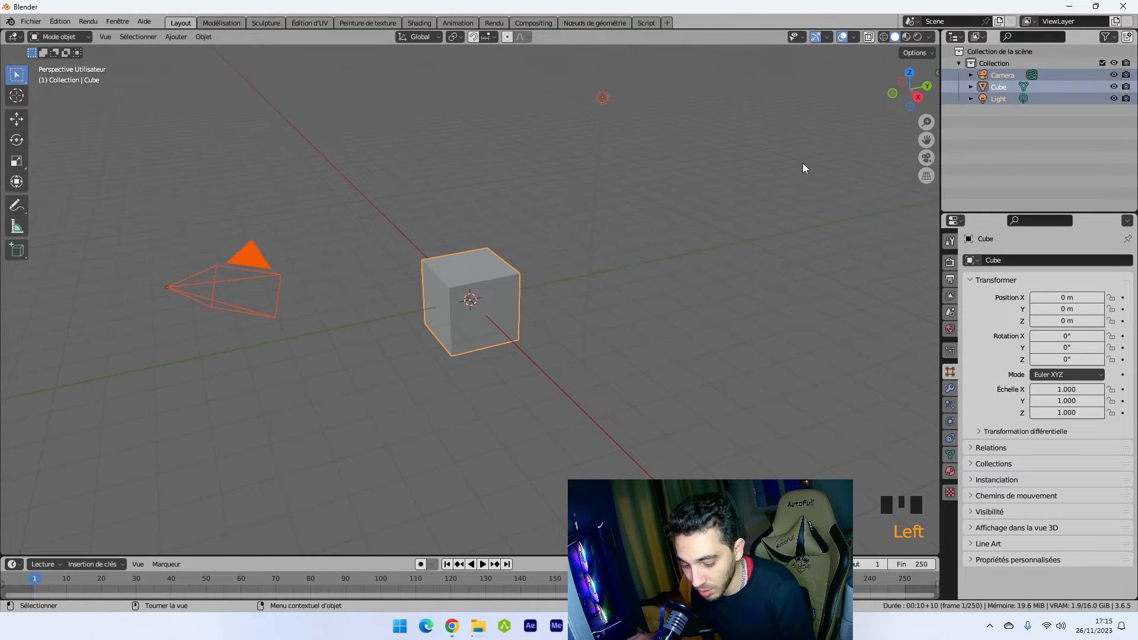
pyautogui.press('x')
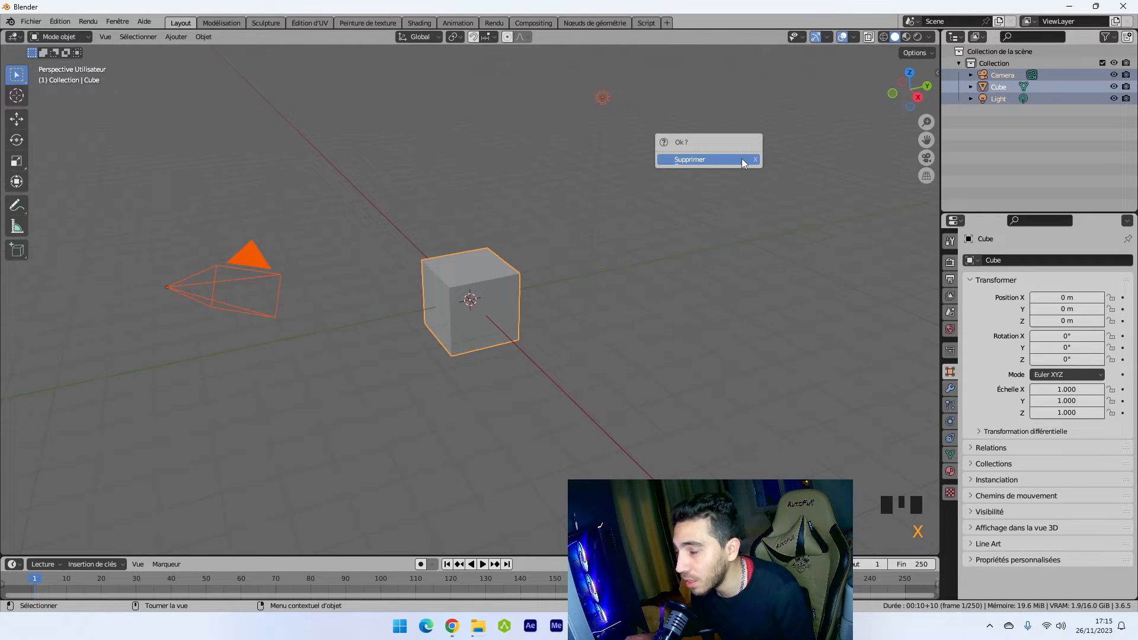
pyautogui.click(706, 160)
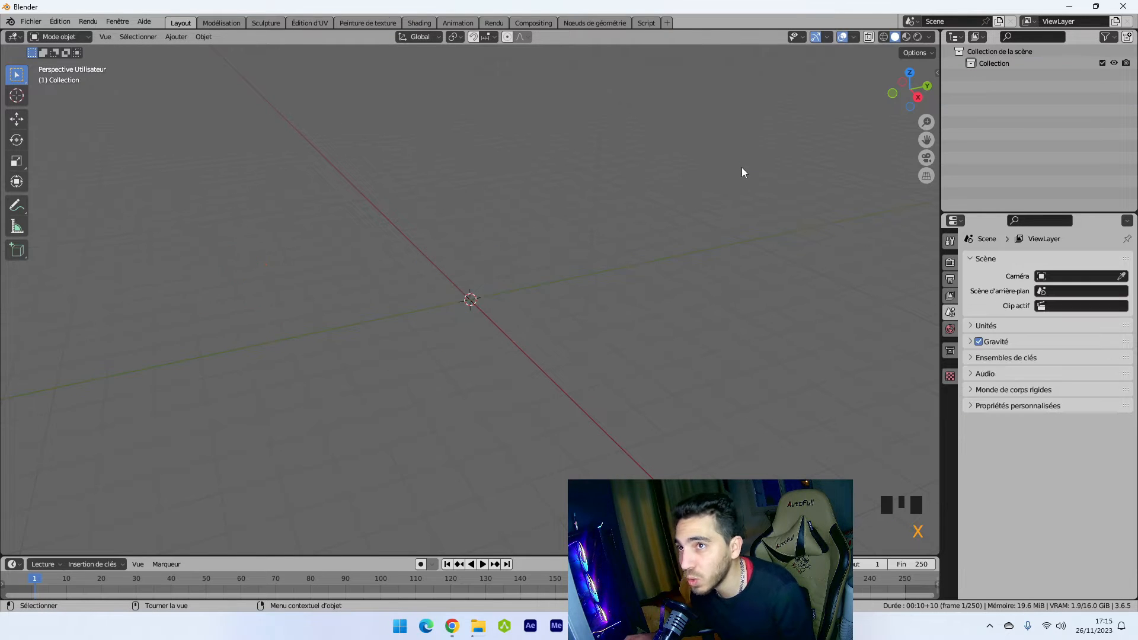
# Add an icosphere mesh at the origin with its subdivisions set to 5.
pyautogui.click(176, 36)
pyautogui.moveTo(202, 52)
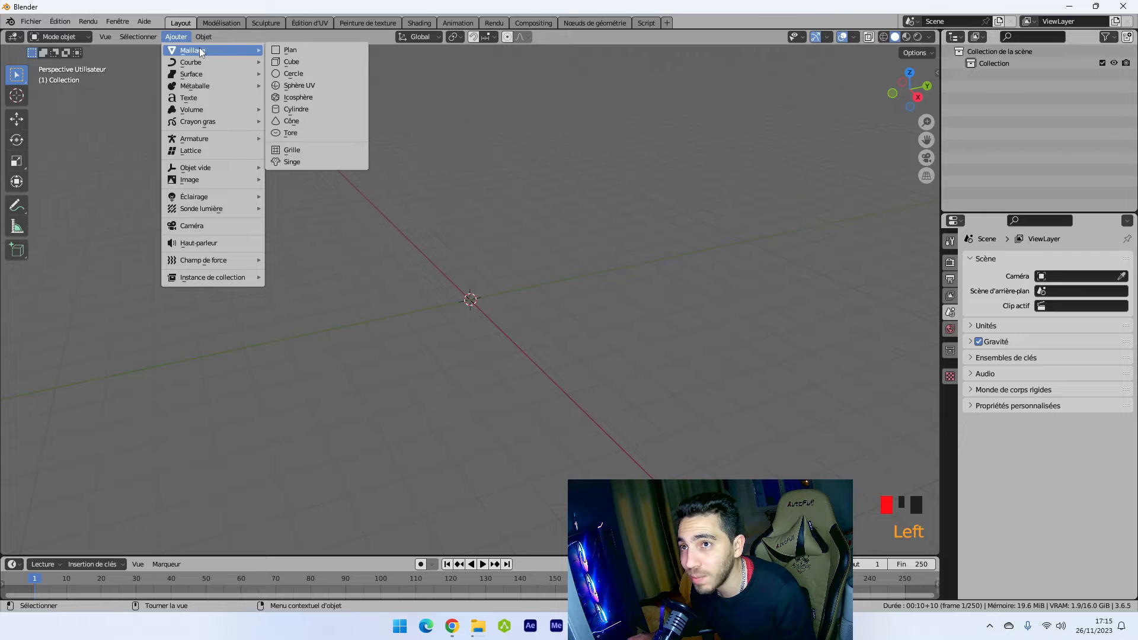
pyautogui.click(302, 97)
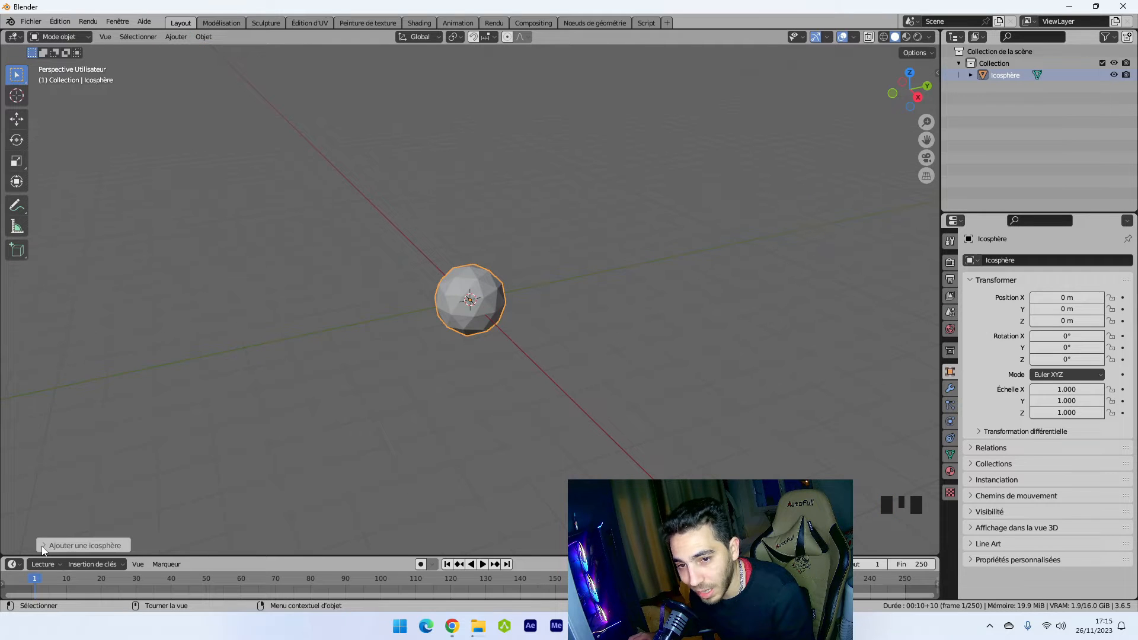
pyautogui.click(43, 546)
pyautogui.click(192, 428)
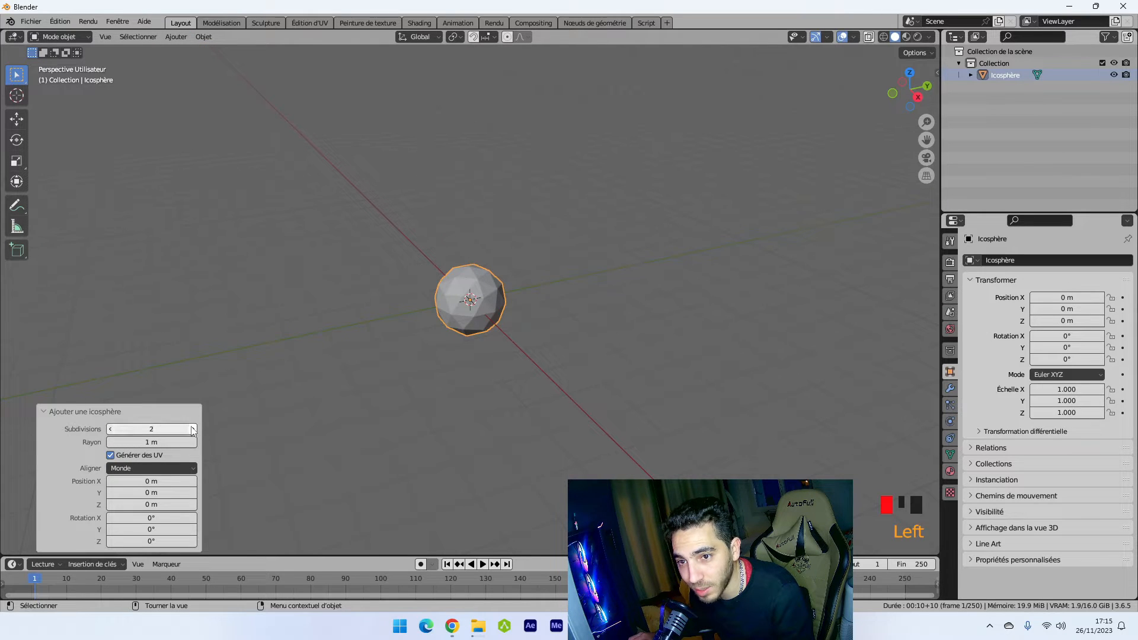
pyautogui.click(193, 429)
pyautogui.click(193, 429)
# Shade the icosphere smooth and raise it 1 m along the Z axis.
pyautogui.rightClick(478, 283)
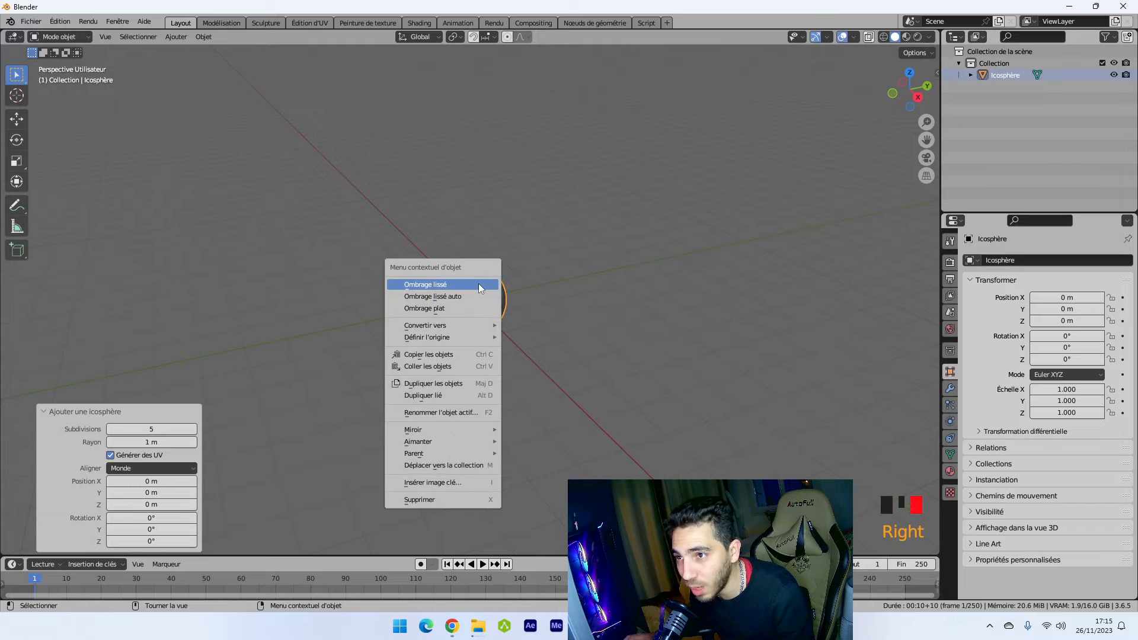
pyautogui.click(478, 283)
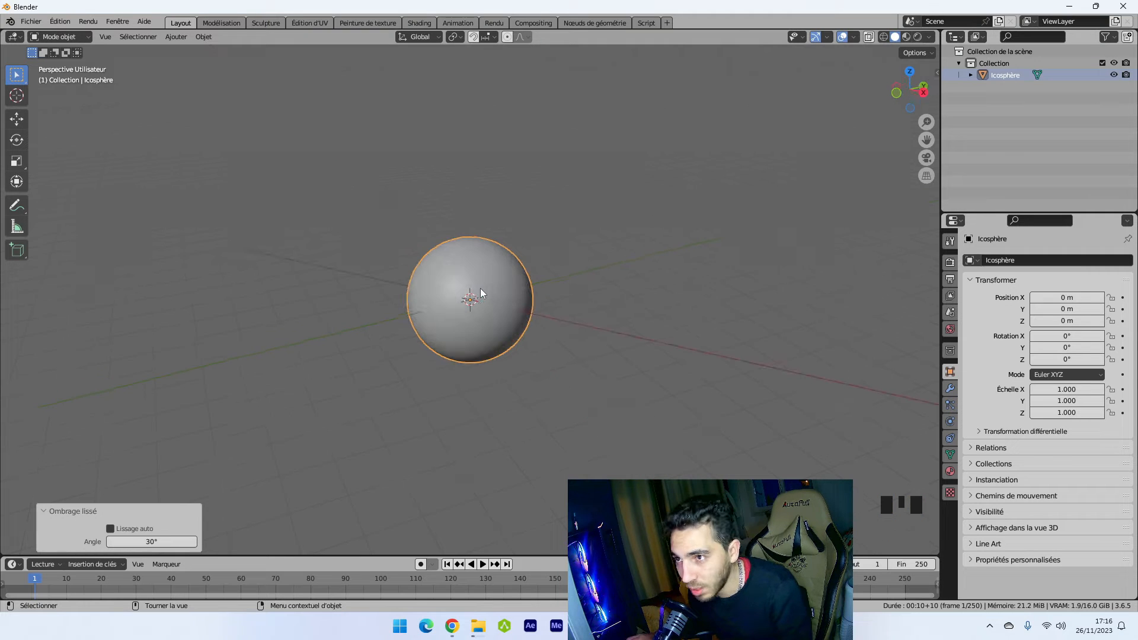
pyautogui.press('g')
pyautogui.press('z')
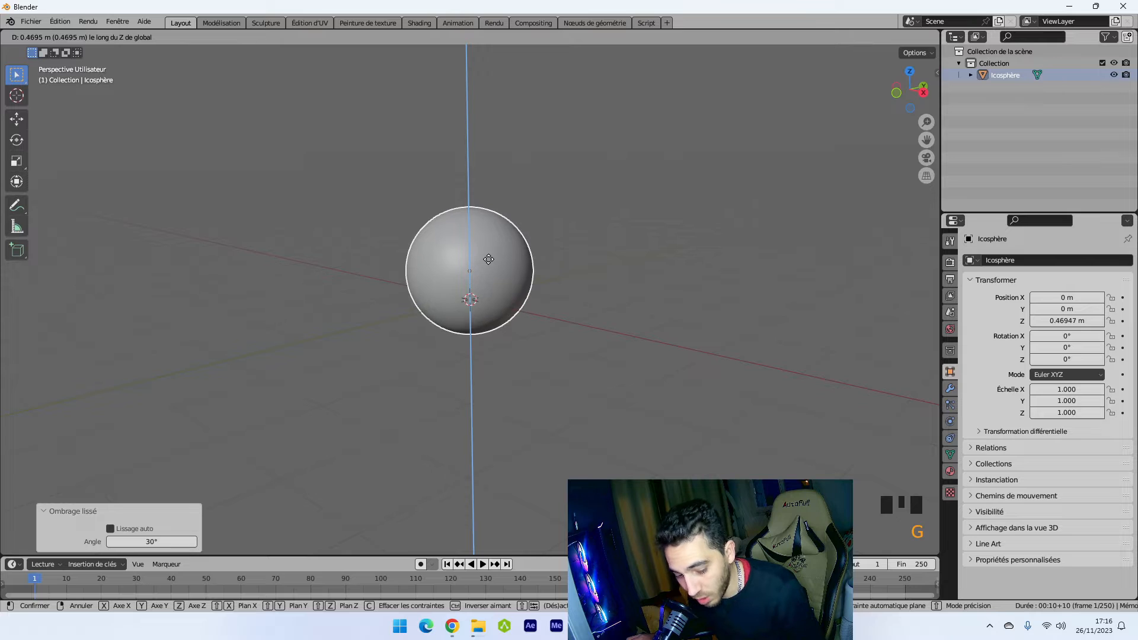
pyautogui.click(496, 237)
# Add a plane at the origin beneath the sphere and scale it up uniformly to about 6.2.
pyautogui.moveTo(527, 330); pyautogui.dragTo(551, 321, button='middle')
pyautogui.click(176, 36)
pyautogui.moveTo(201, 51)
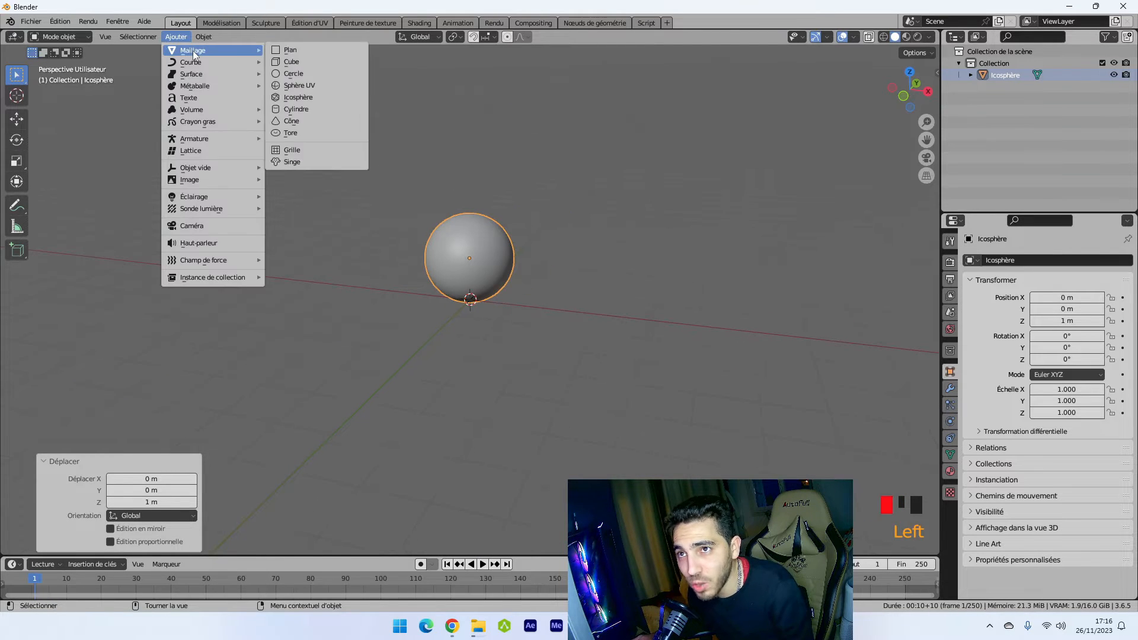
pyautogui.click(290, 51)
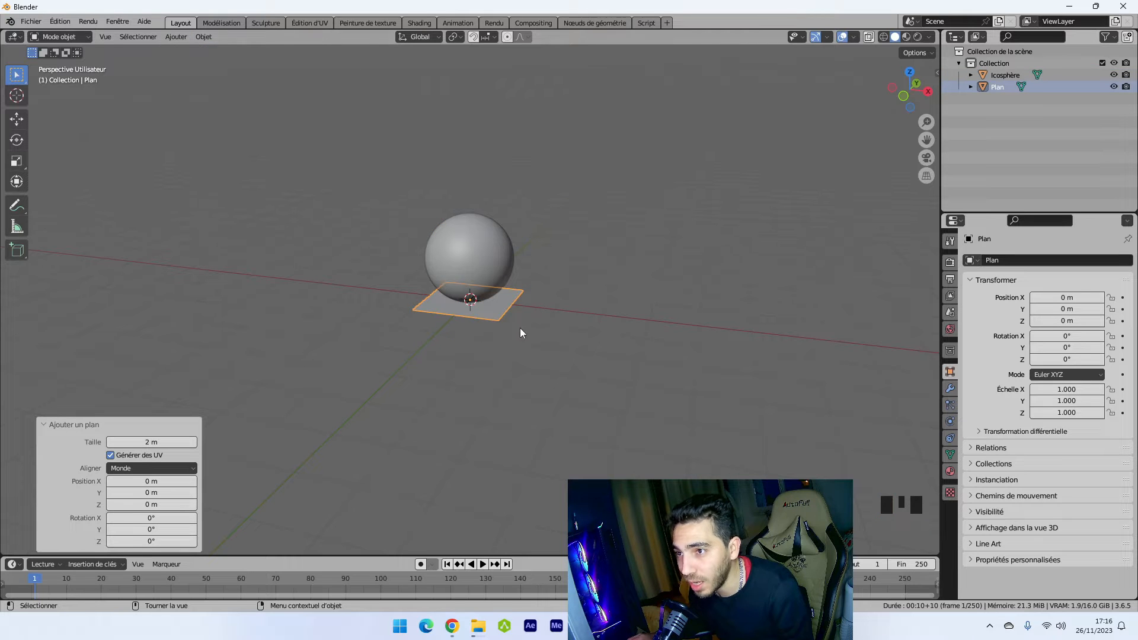
pyautogui.press('s')
pyautogui.press('Return')
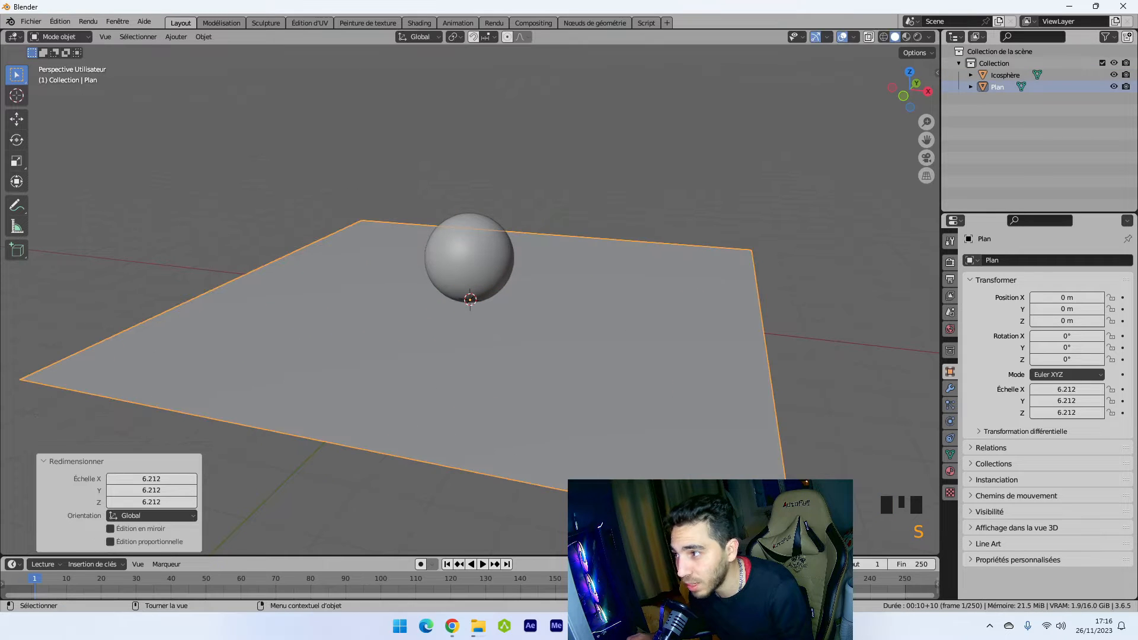
# Subdivide the plane in Edit Mode with 20 cuts and return to Object Mode.
pyautogui.scroll(1, 457, 292)
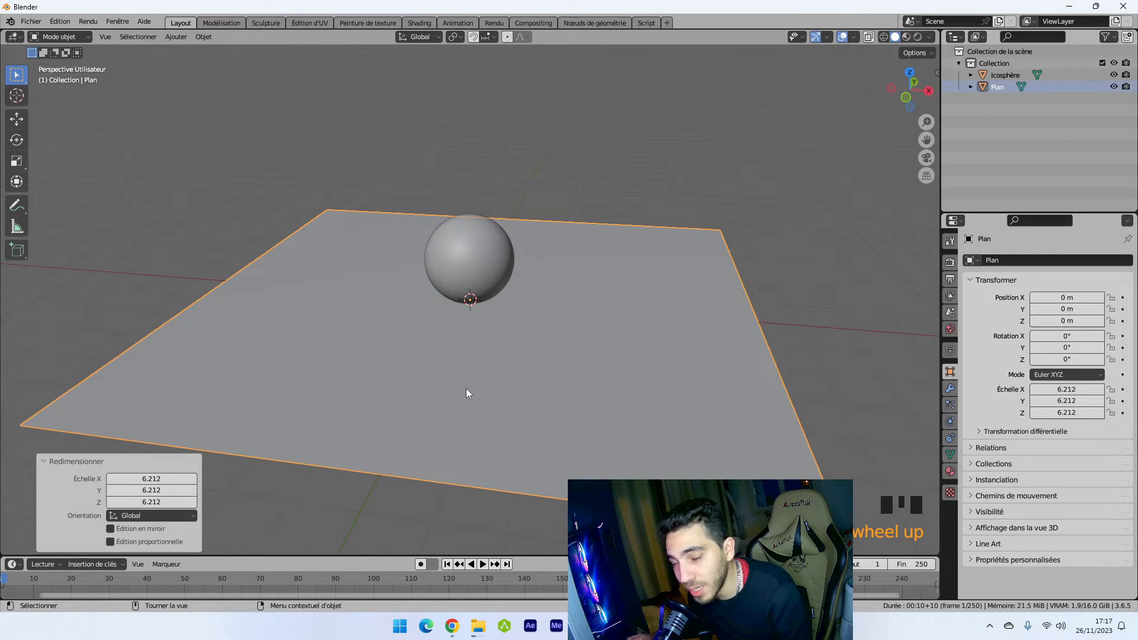
pyautogui.press('Tab')
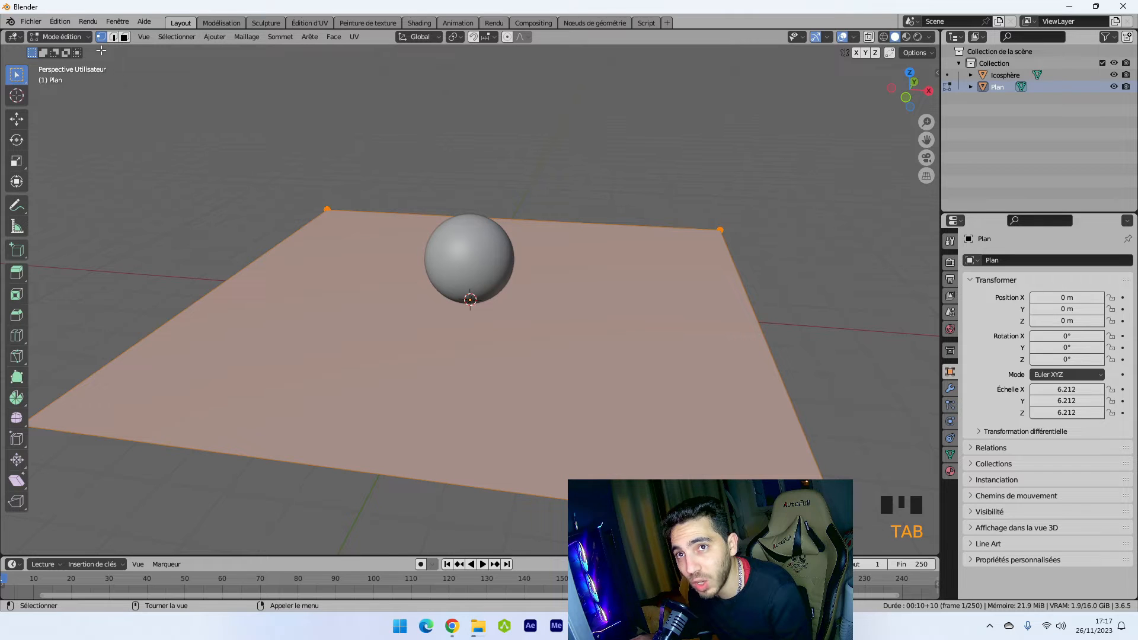
pyautogui.click(62, 37)
pyautogui.click(62, 51)
pyautogui.click(65, 37)
pyautogui.click(69, 63)
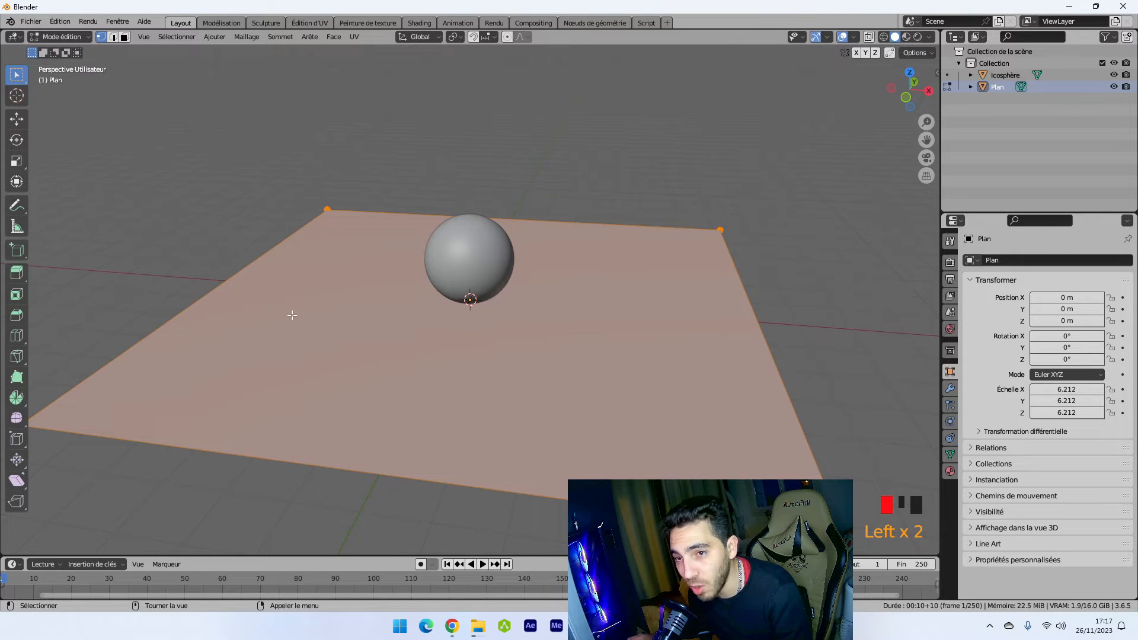
pyautogui.rightClick(293, 317)
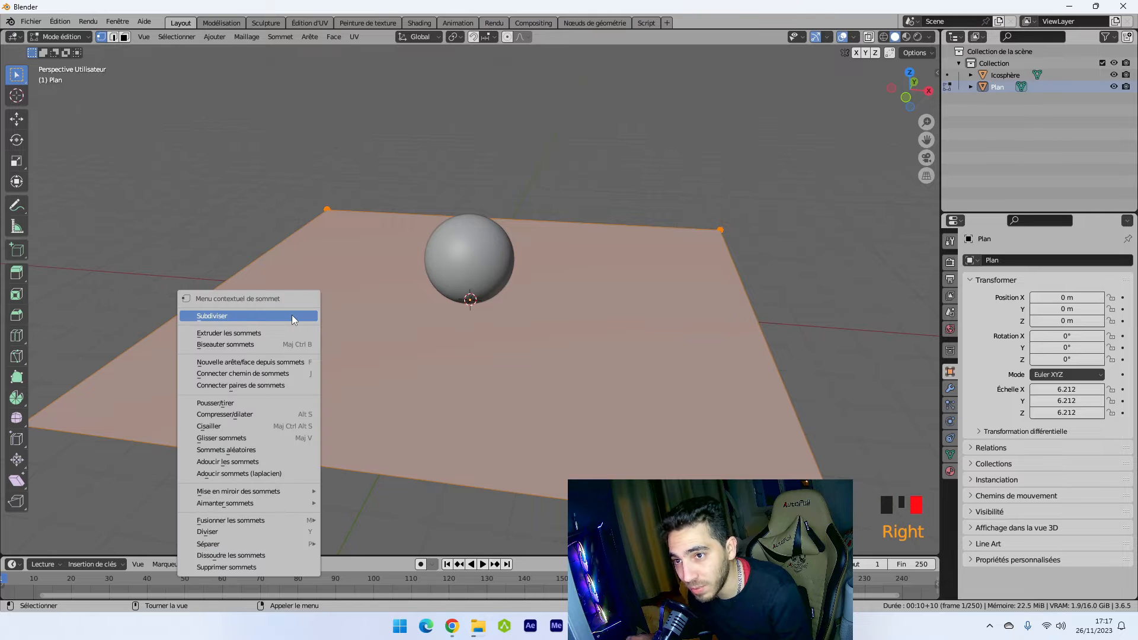
pyautogui.click(293, 318)
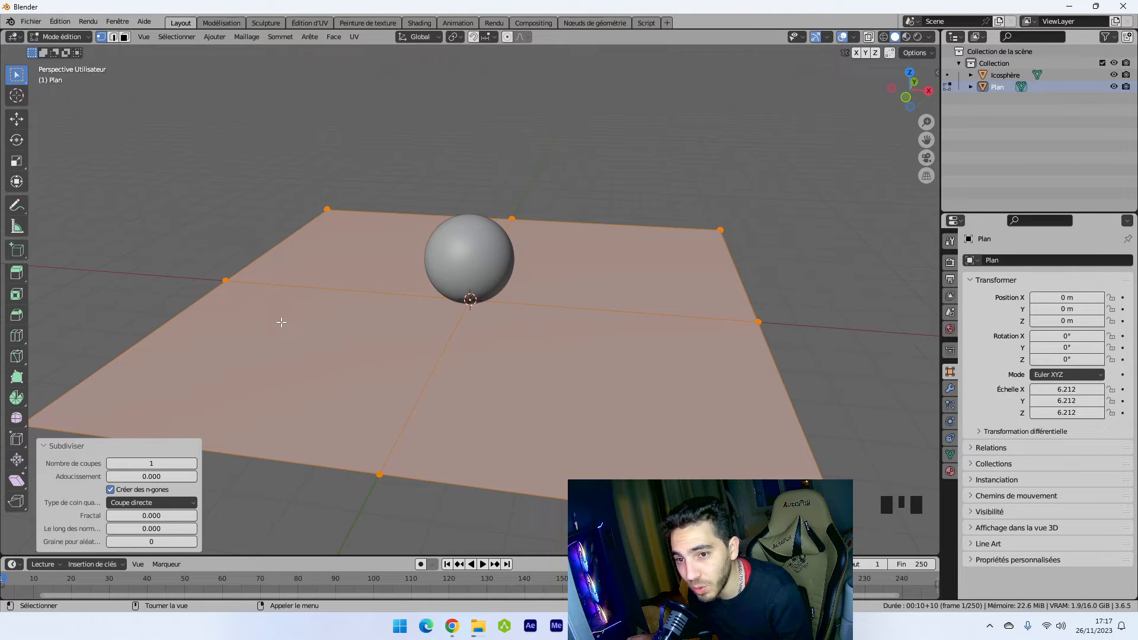
pyautogui.click(171, 463)
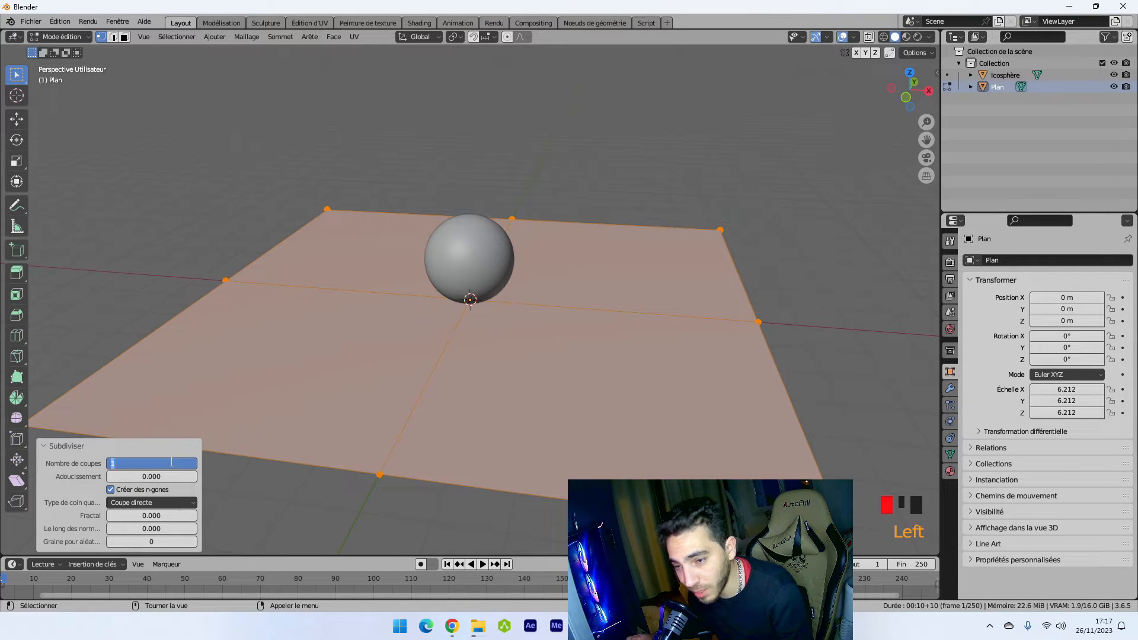
pyautogui.press('Return')
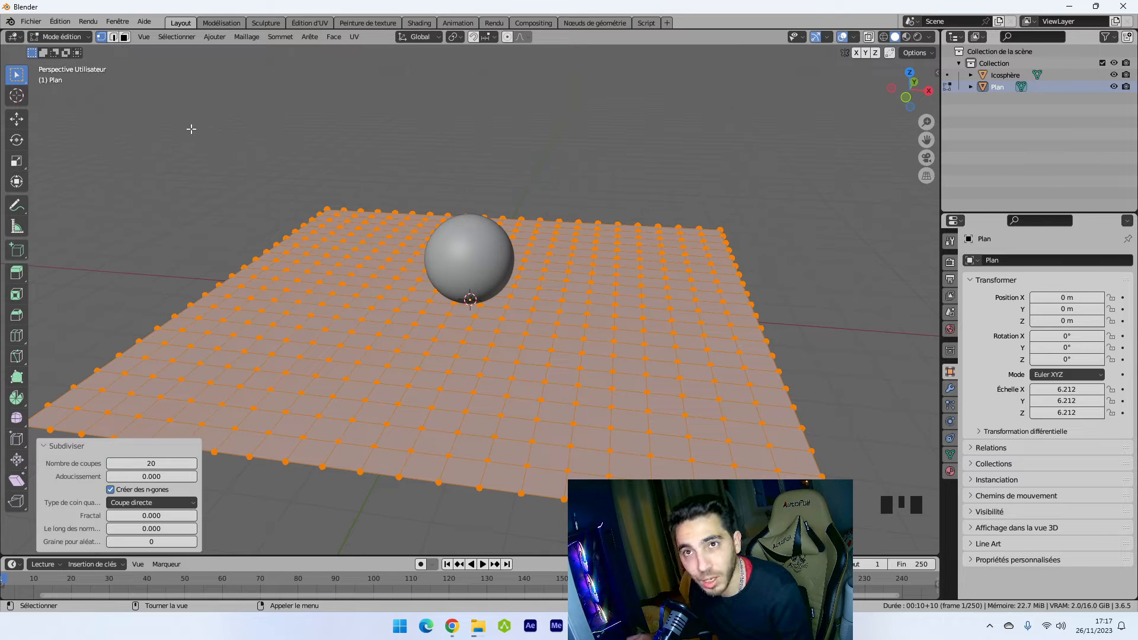
pyautogui.press('Tab')
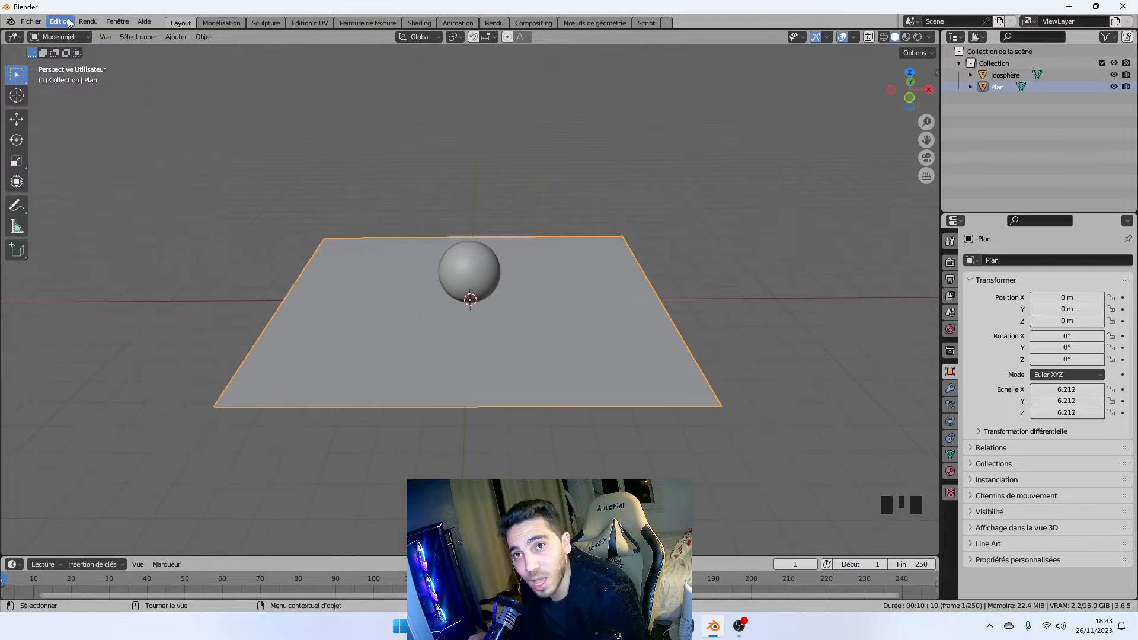
# Enable the botaniq_full add-on in the preferences and close them.
pyautogui.click(60, 22)
pyautogui.click(101, 187)
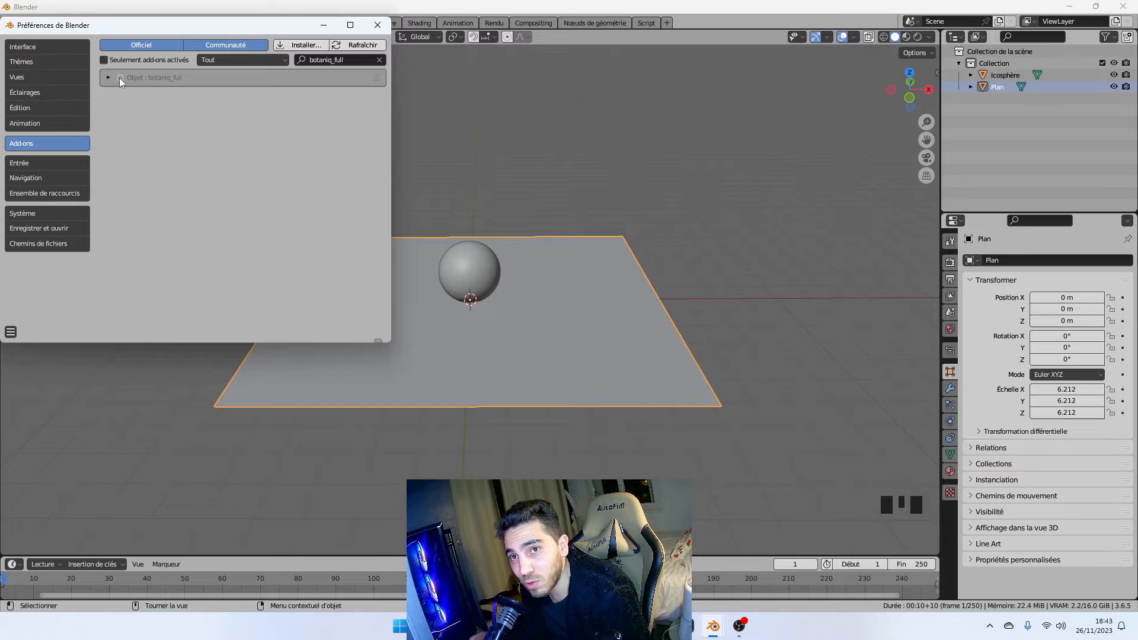
pyautogui.click(378, 24)
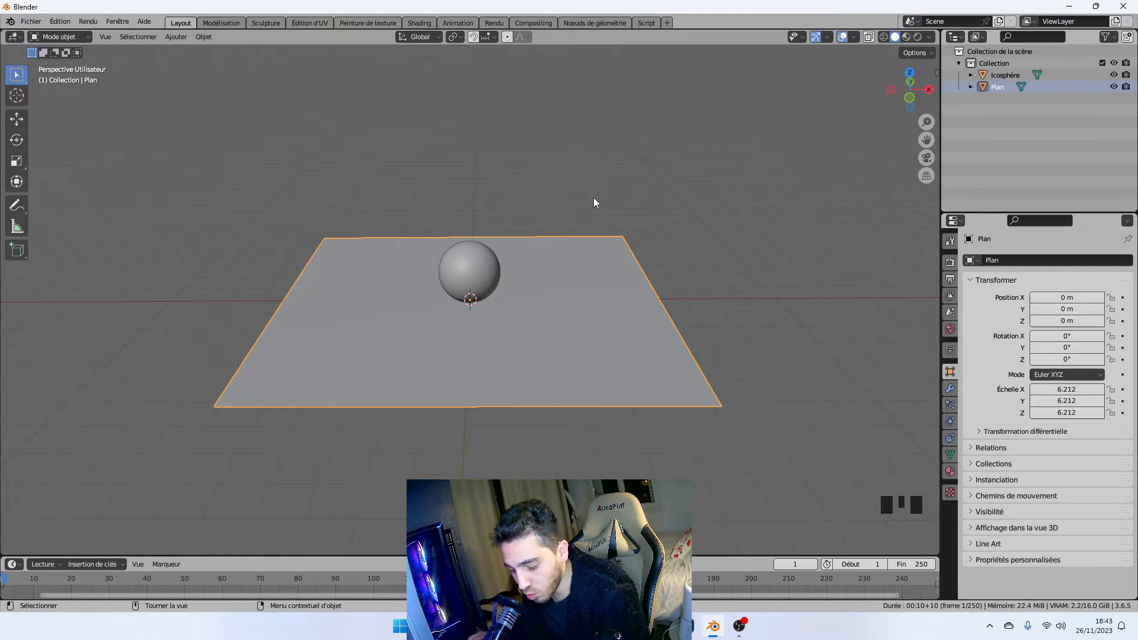
# Open botaniq's Scatter Assets dialog with the plane as the scatter target.
pyautogui.press('n')
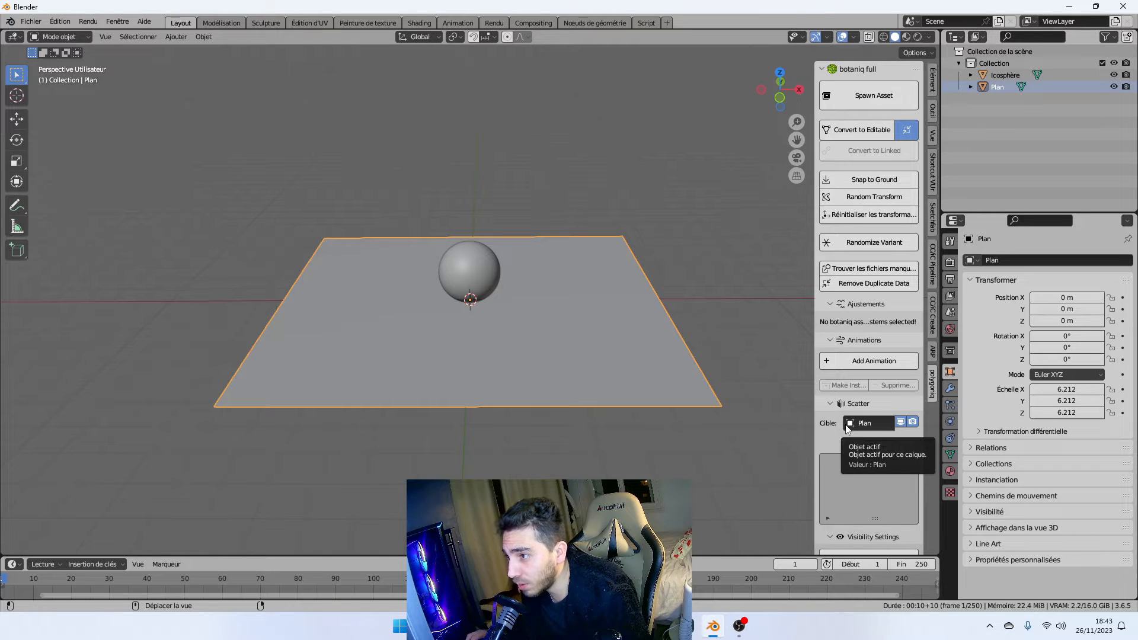
pyautogui.click(882, 449)
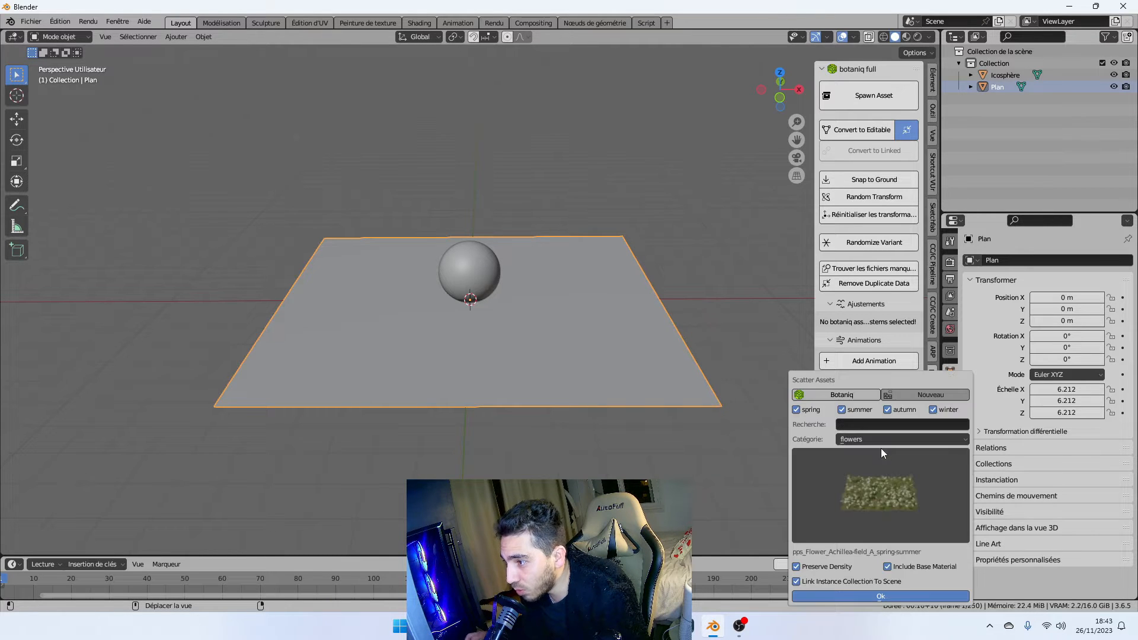
# Try the rocks category for the scatter assets and switch back to flowers.
pyautogui.click(878, 438)
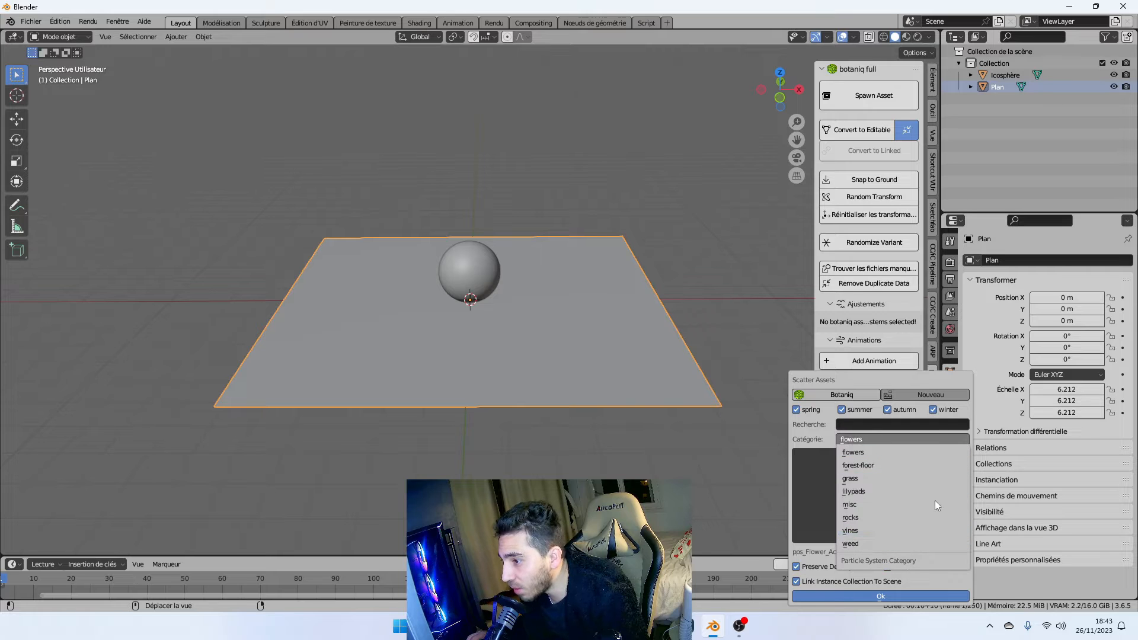
pyautogui.click(873, 517)
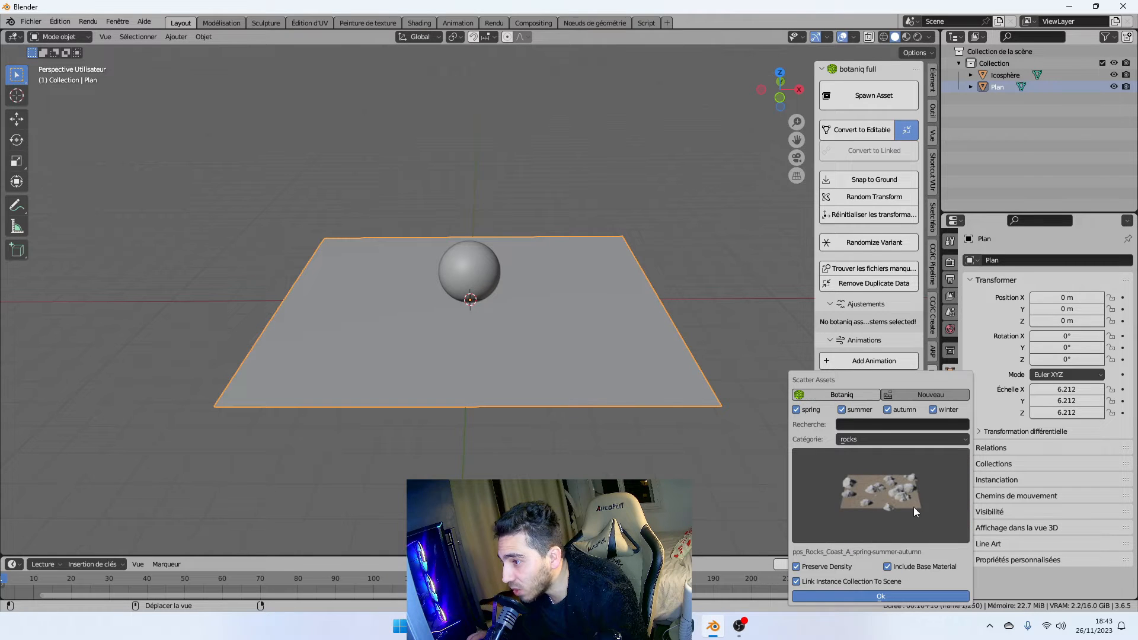
pyautogui.click(885, 439)
pyautogui.click(874, 456)
# Choose the grass category's With flowers (A) asset and scatter it over the plane.
pyautogui.click(883, 439)
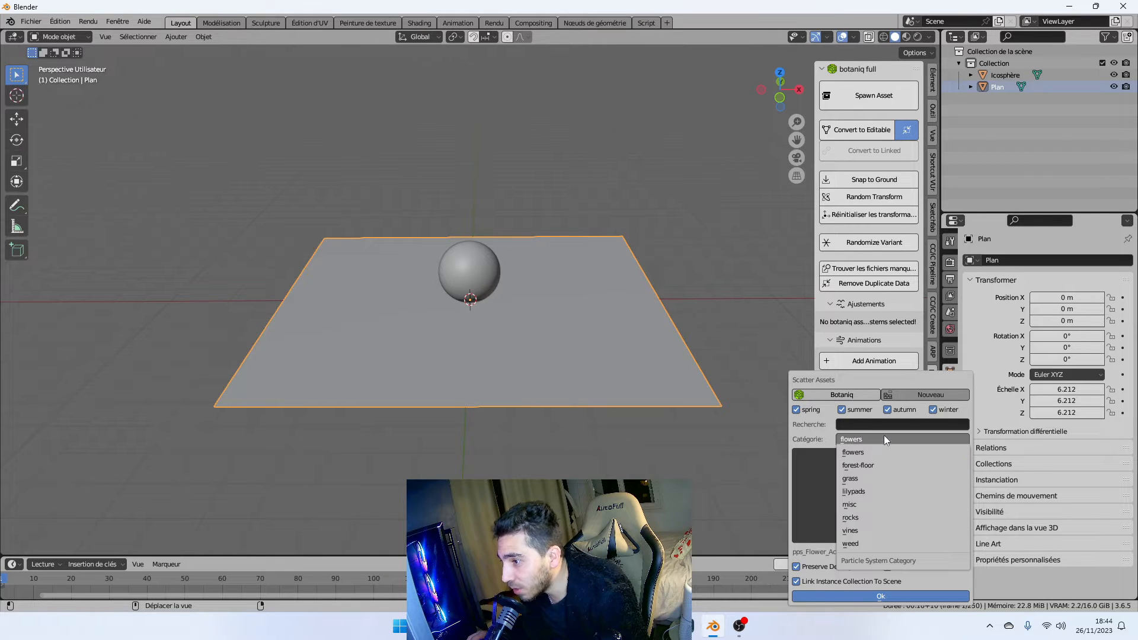
pyautogui.click(867, 478)
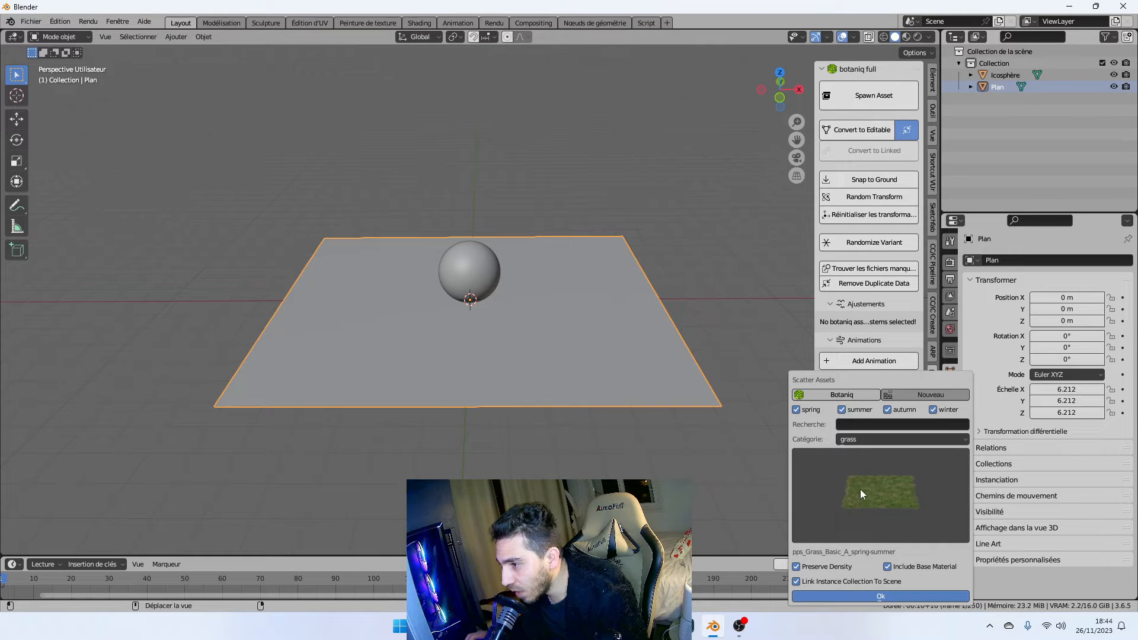
pyautogui.click(859, 489)
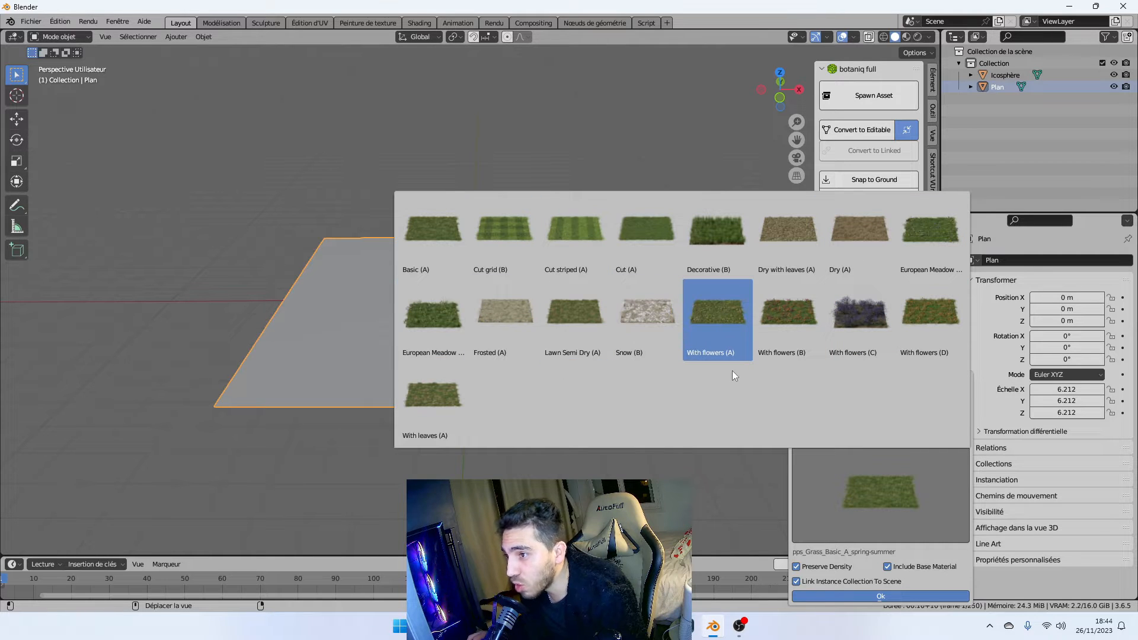
pyautogui.click(711, 322)
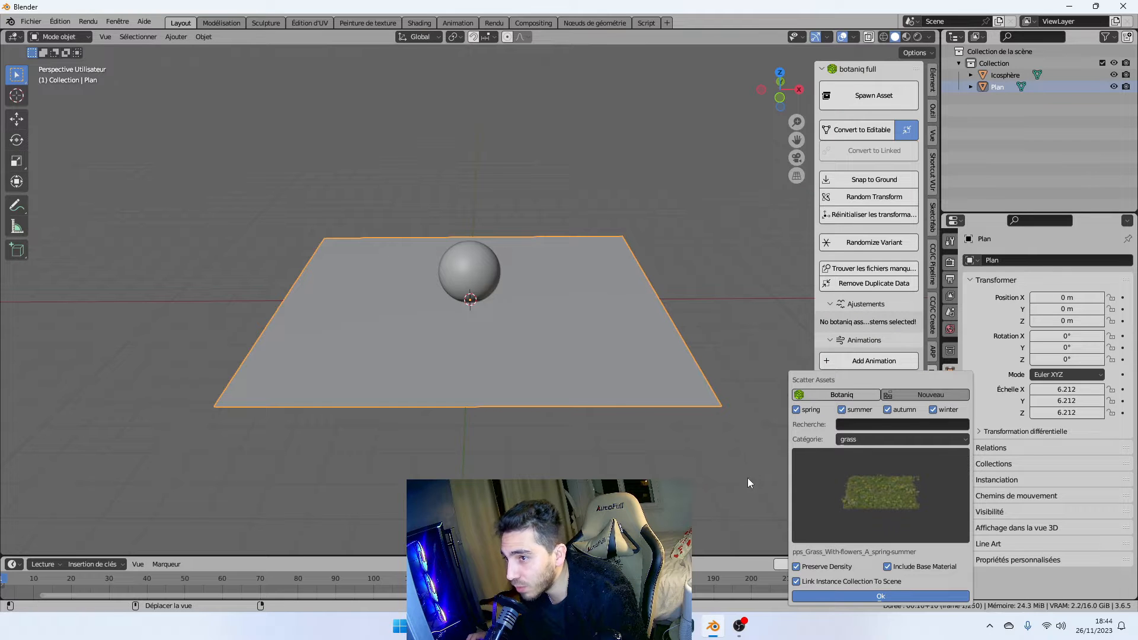
pyautogui.click(881, 596)
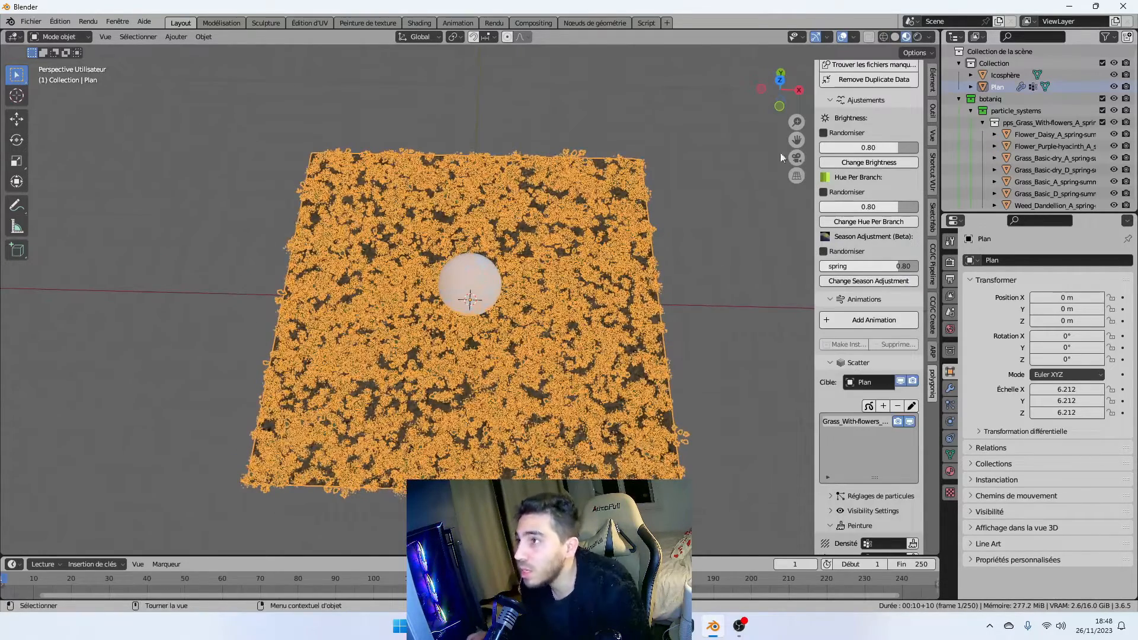
# Preview the scattered grass in material preview and rendered shading from several angles, ending in solid shading.
pyautogui.click(894, 37)
pyautogui.click(907, 38)
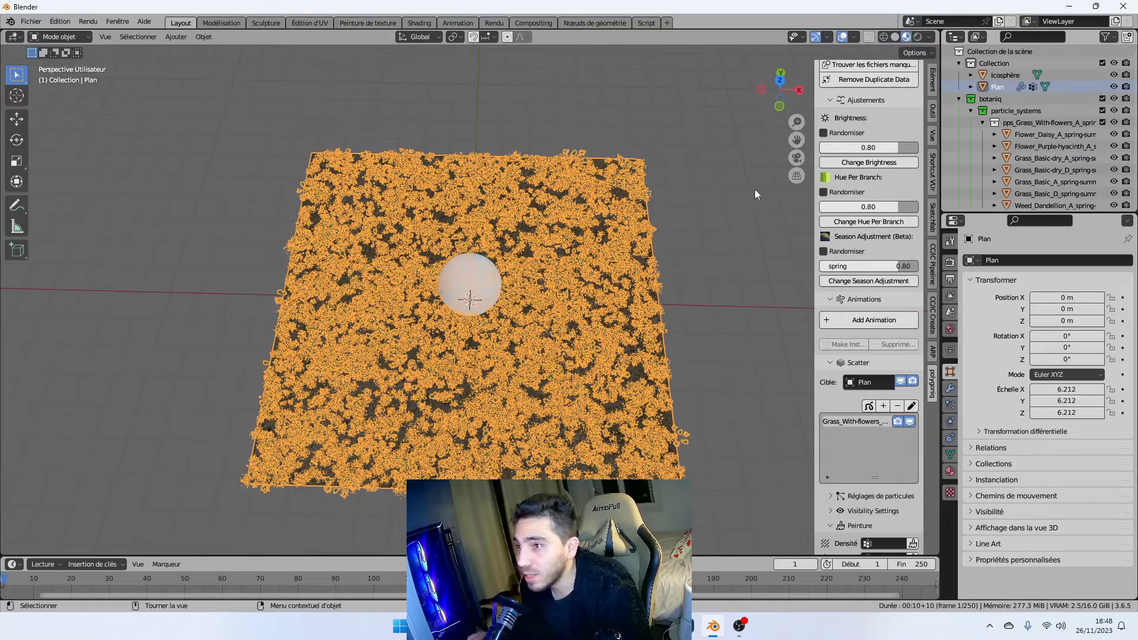
pyautogui.moveTo(771, 178); pyautogui.dragTo(501, 252, button='middle')
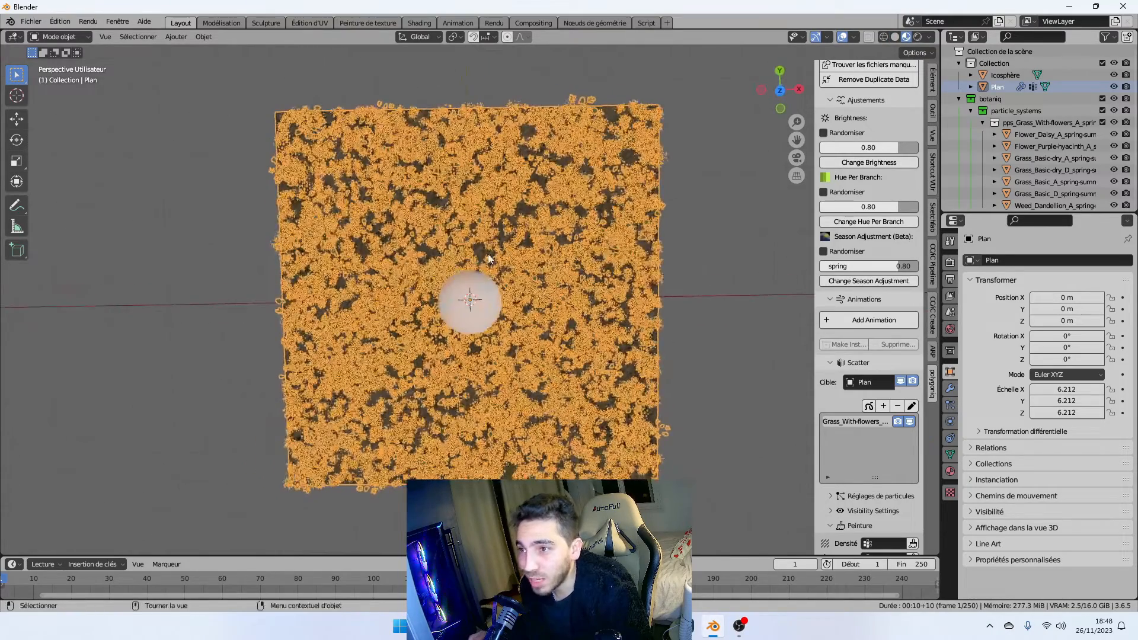
pyautogui.moveTo(698, 265); pyautogui.dragTo(718, 195, button='middle')
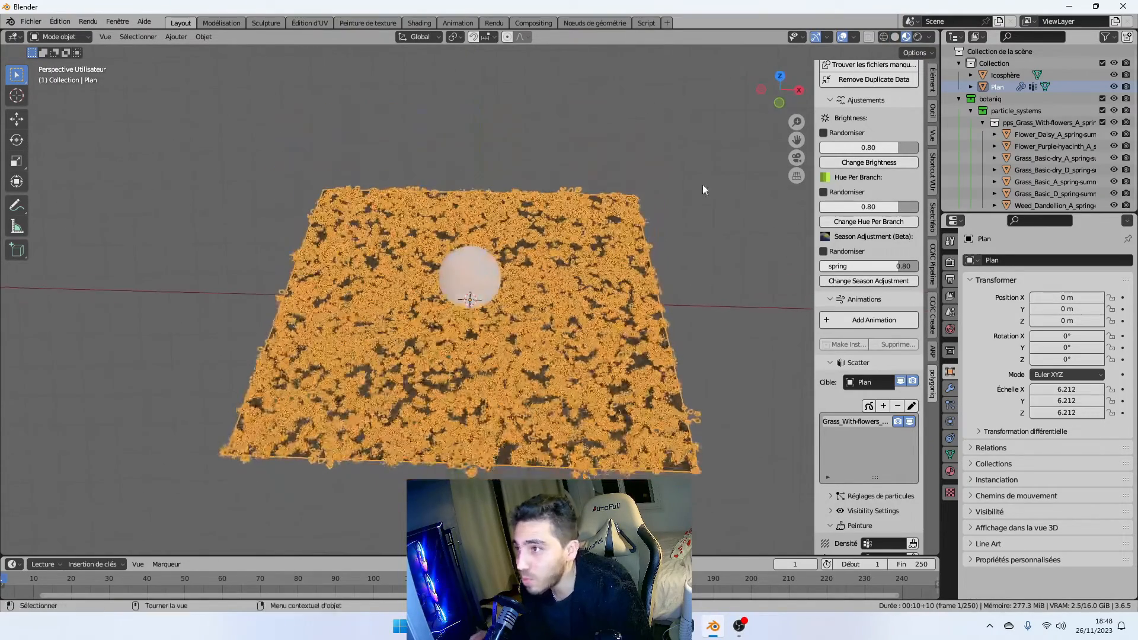
pyautogui.click(896, 37)
pyautogui.click(910, 37)
pyautogui.click(918, 37)
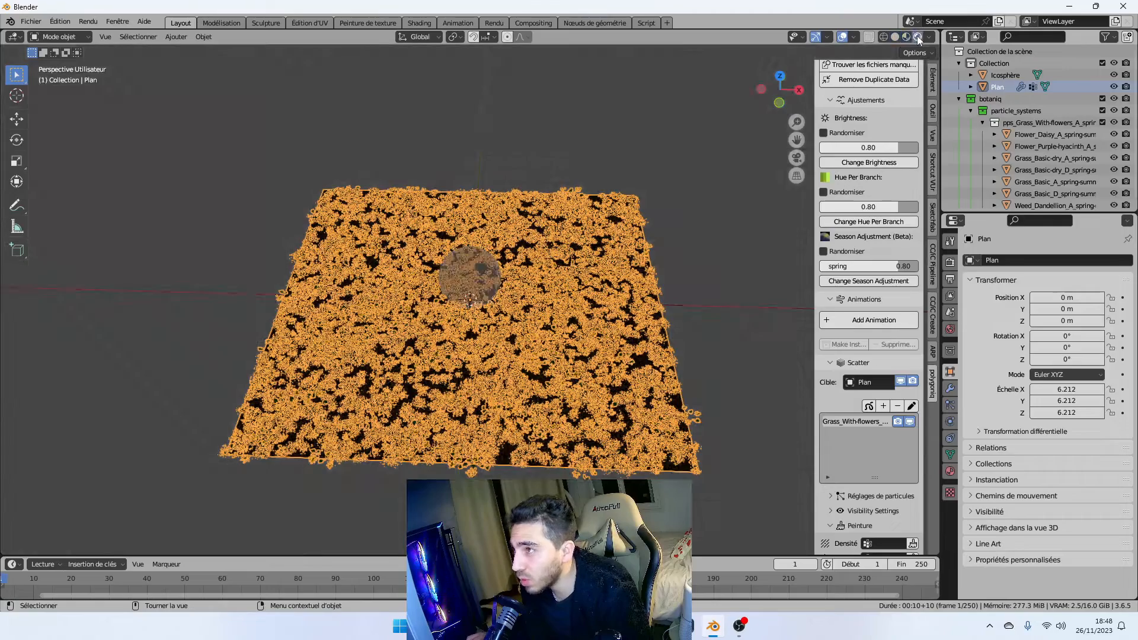
pyautogui.click(896, 37)
# Paint the grass density as a full-weight horizontal band across the plane's middle in top view and return to Object Mode.
pyautogui.moveTo(666, 256); pyautogui.dragTo(674, 314, button='middle')
pyautogui.scroll(2, 675, 314)
pyautogui.scroll(-2, 677, 317)
pyautogui.scroll(1, 796, 391)
pyautogui.scroll(-3, 842, 451)
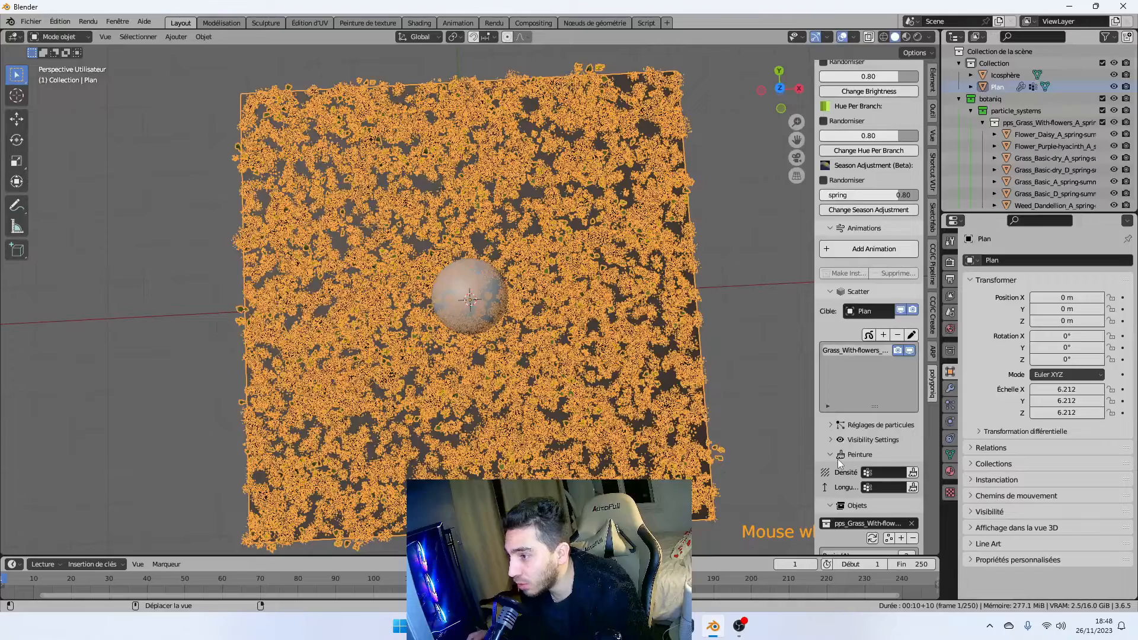
pyautogui.click(913, 473)
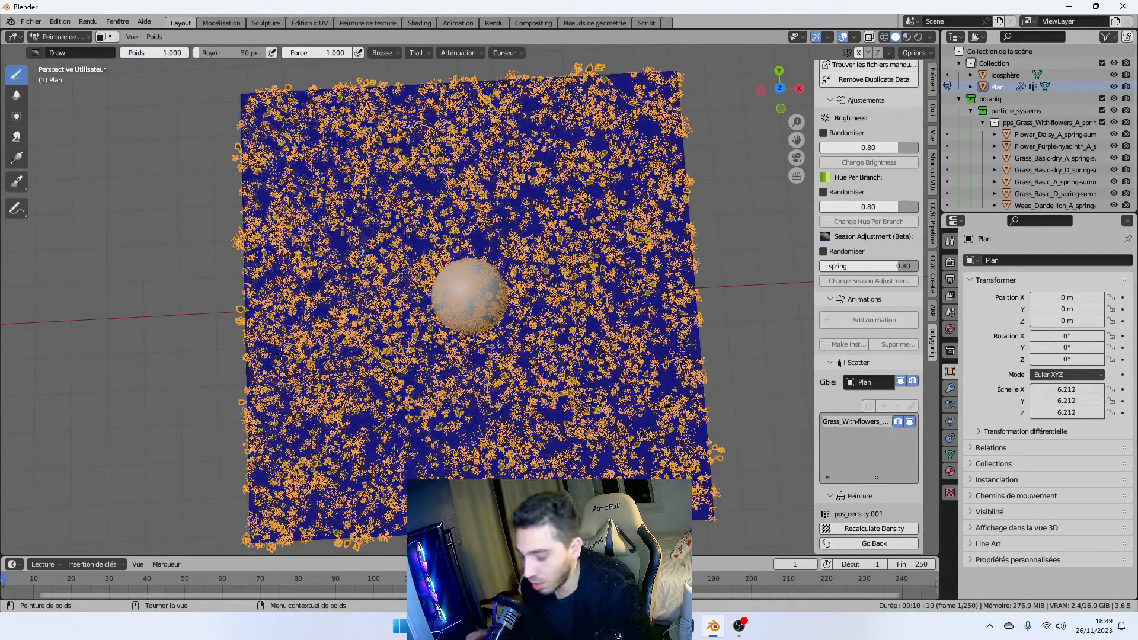
pyautogui.press('KP_7')
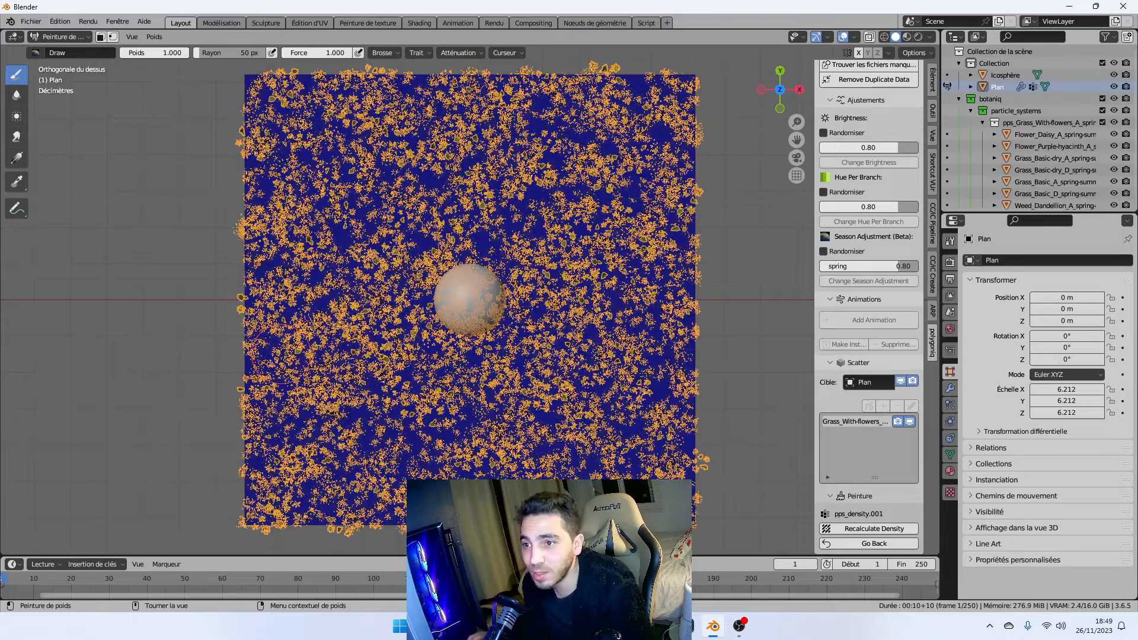
pyautogui.moveTo(243, 355)
pyautogui.mouseDown()
pyautogui.moveTo(703, 362)
pyautogui.moveTo(261, 329)
pyautogui.moveTo(380, 323)
pyautogui.mouseUp()
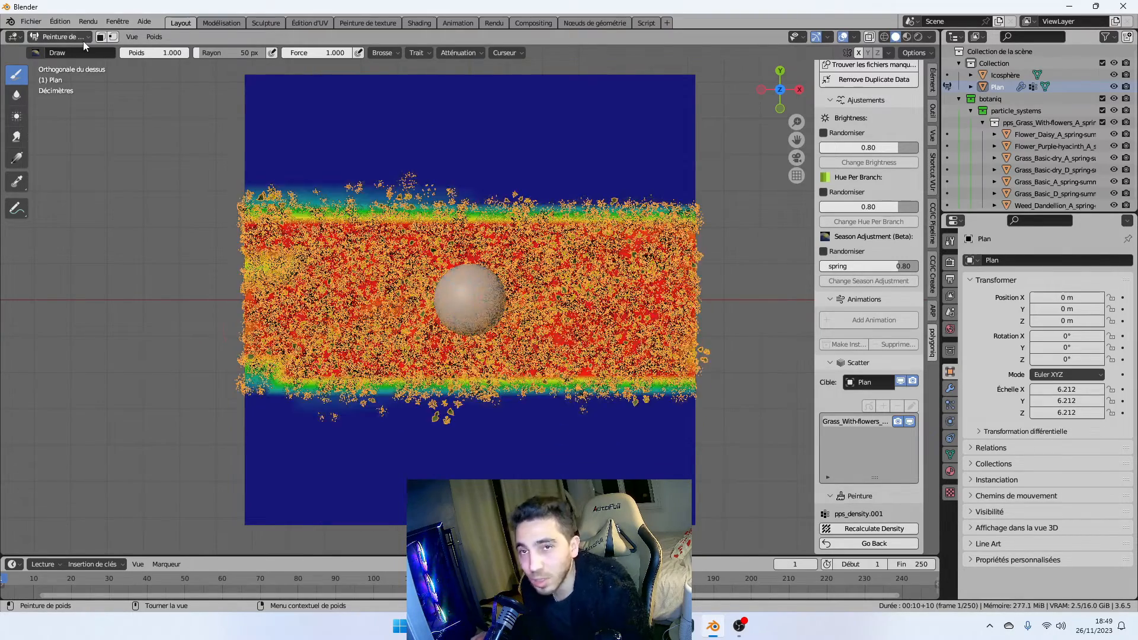
pyautogui.click(83, 41)
pyautogui.click(76, 51)
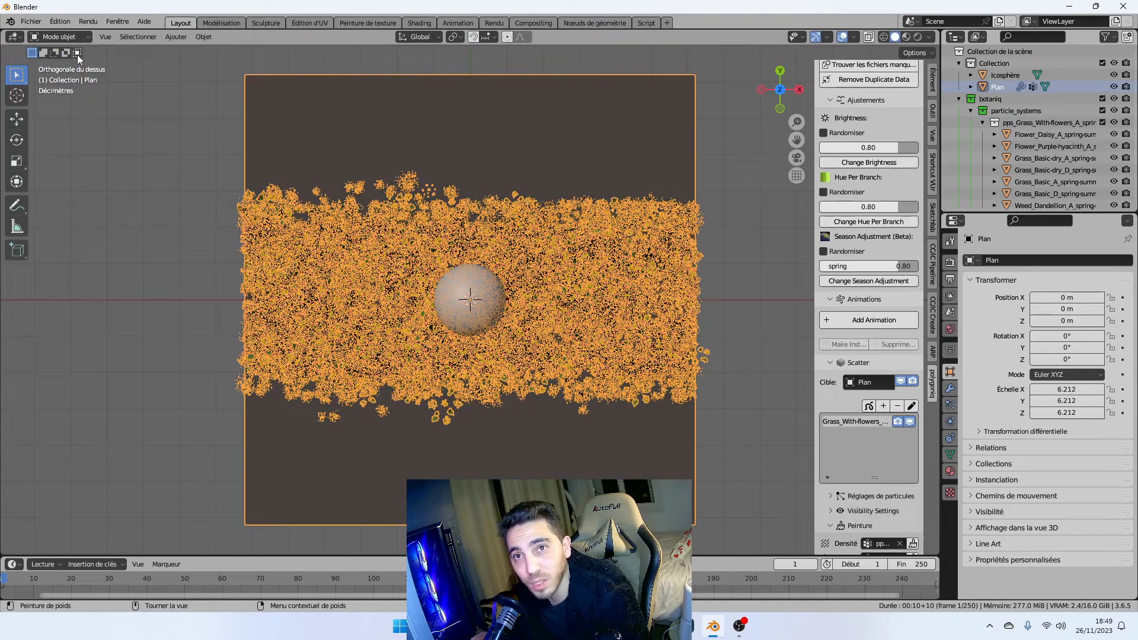
# Adjust the scale of the scattered grass in its particle settings.
pyautogui.scroll(-5, 868, 296)
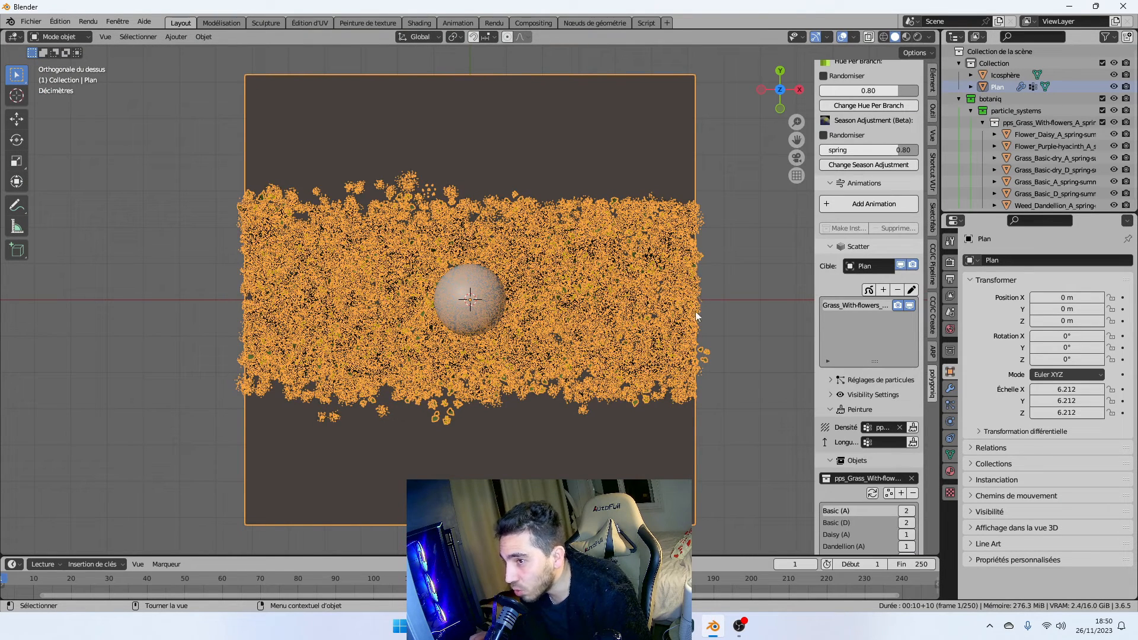
pyautogui.click(833, 381)
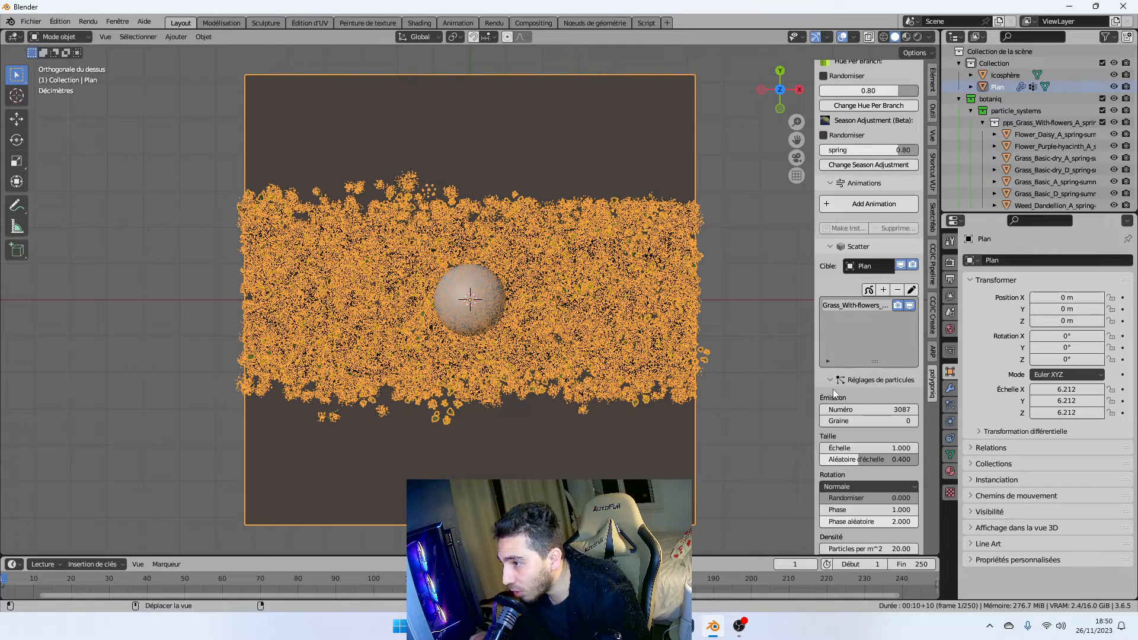
pyautogui.moveTo(868, 448); pyautogui.dragTo(952, 448)
pyautogui.moveTo(744, 455); pyautogui.dragTo(749, 396, button='middle')
pyautogui.scroll(1, 750, 396)
pyautogui.moveTo(864, 448); pyautogui.dragTo(888, 459)
pyautogui.moveTo(707, 185)
pyautogui.mouseDown(button='middle')
pyautogui.moveTo(831, 220)
pyautogui.moveTo(828, 176)
pyautogui.moveTo(771, 203)
pyautogui.mouseUp(button='middle')
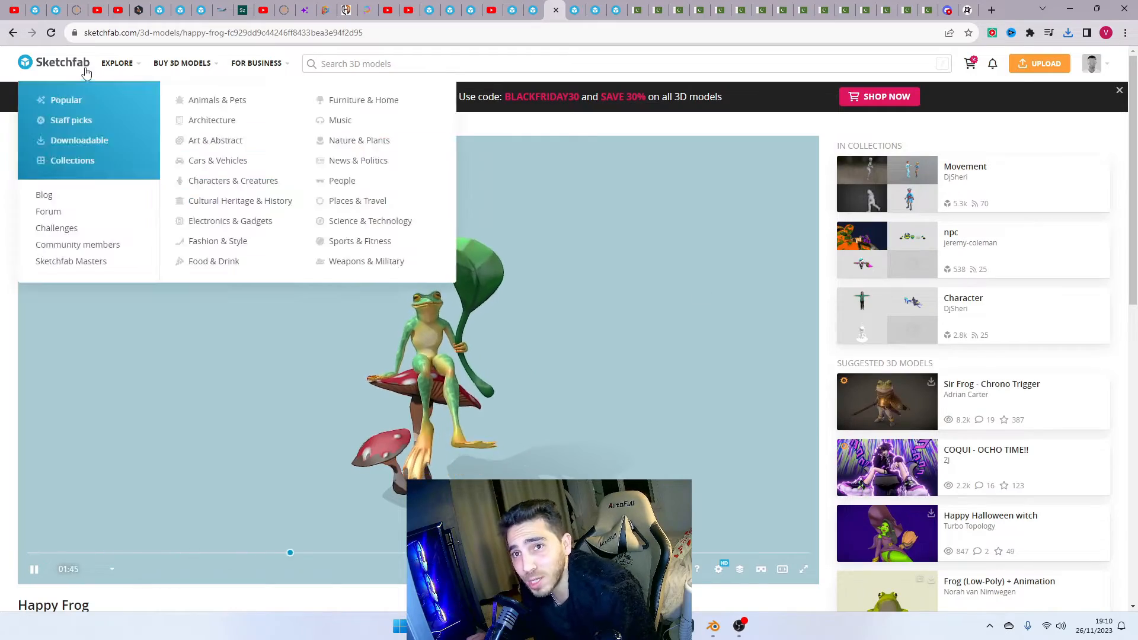
# Inspect the Happy Frog model on Sketchfab and view its licence and available download formats.
pyautogui.moveTo(465, 364)
pyautogui.mouseDown()
pyautogui.moveTo(533, 381)
pyautogui.moveTo(361, 373)
pyautogui.mouseUp()
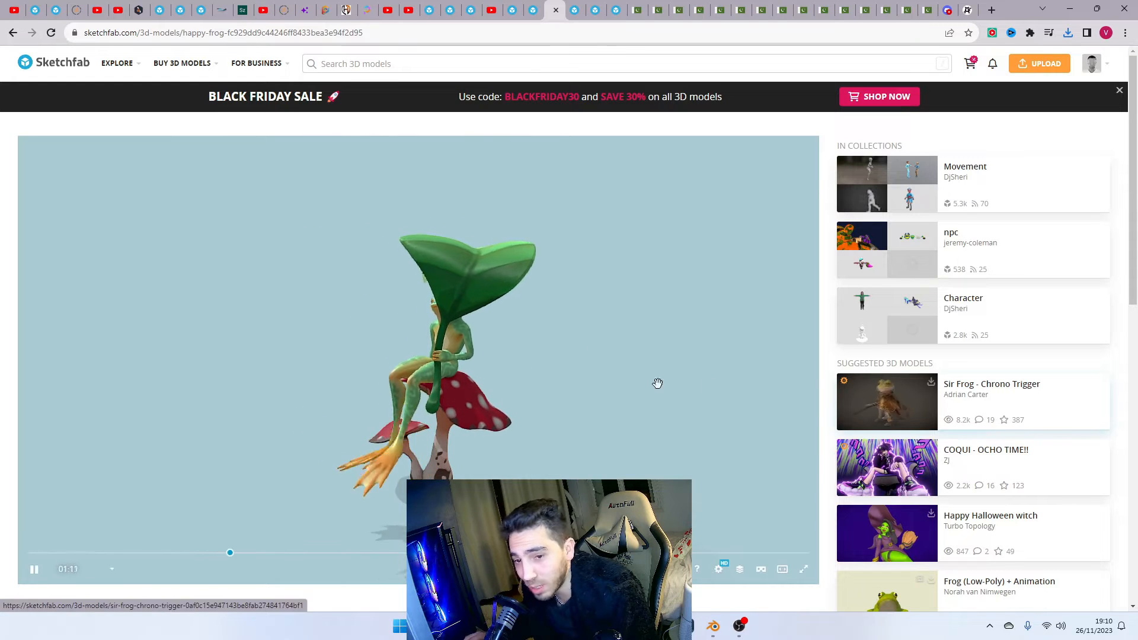
pyautogui.scroll(-5, 652, 361)
pyautogui.scroll(-4, 952, 411)
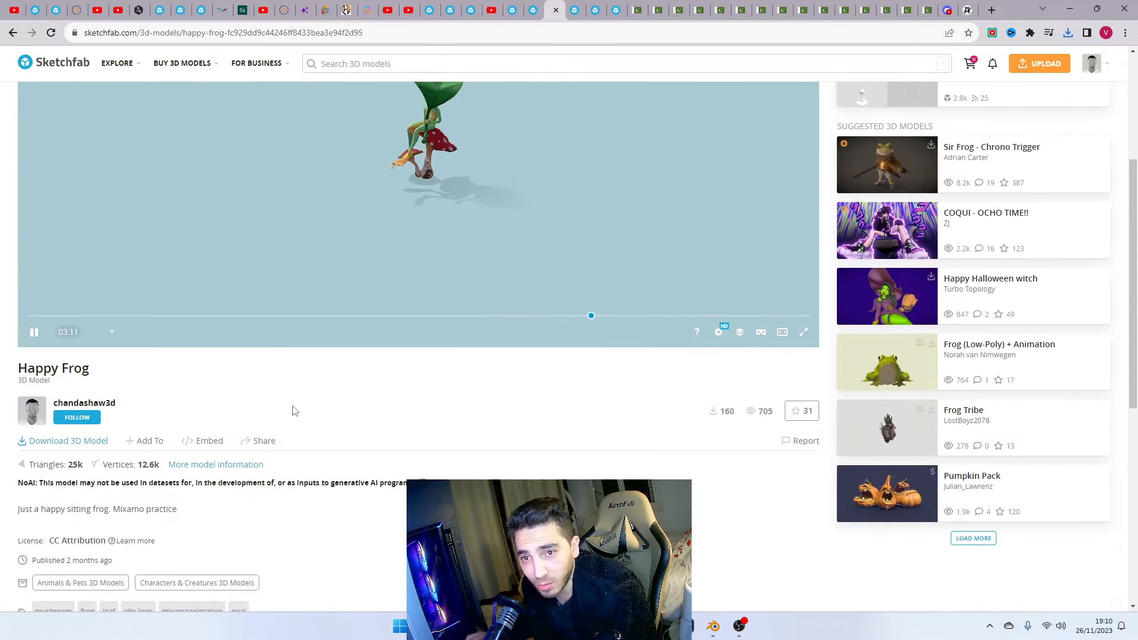
pyautogui.click(71, 446)
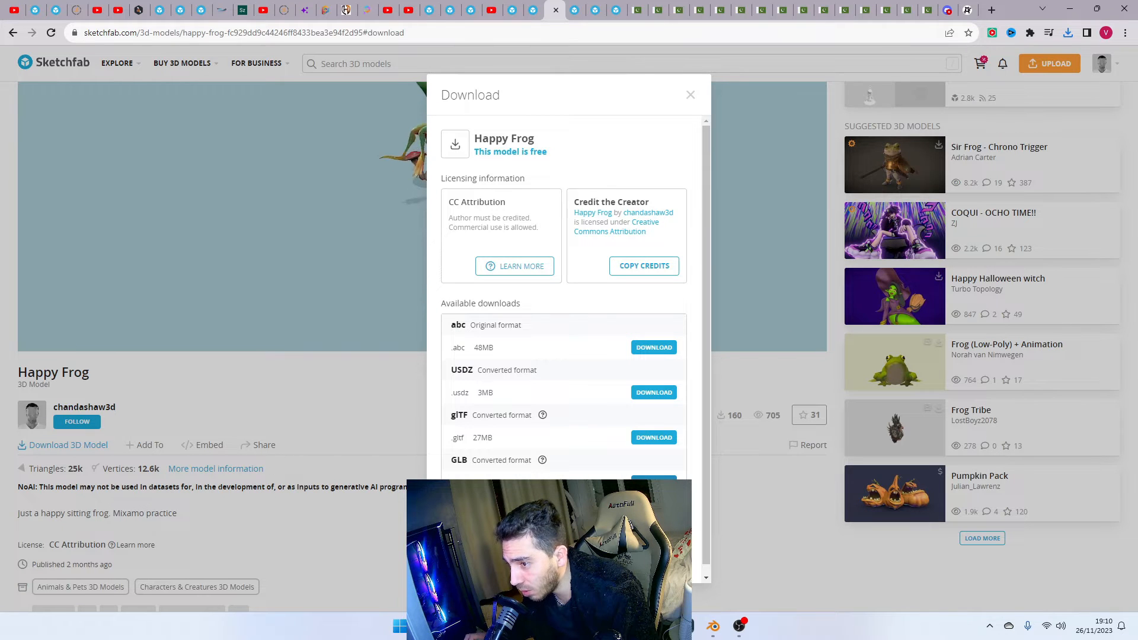
pyautogui.click(752, 528)
# Switch to Blender and import happy_frog.glb from the Downloads folder as glTF 2.0.
pyautogui.click(713, 628)
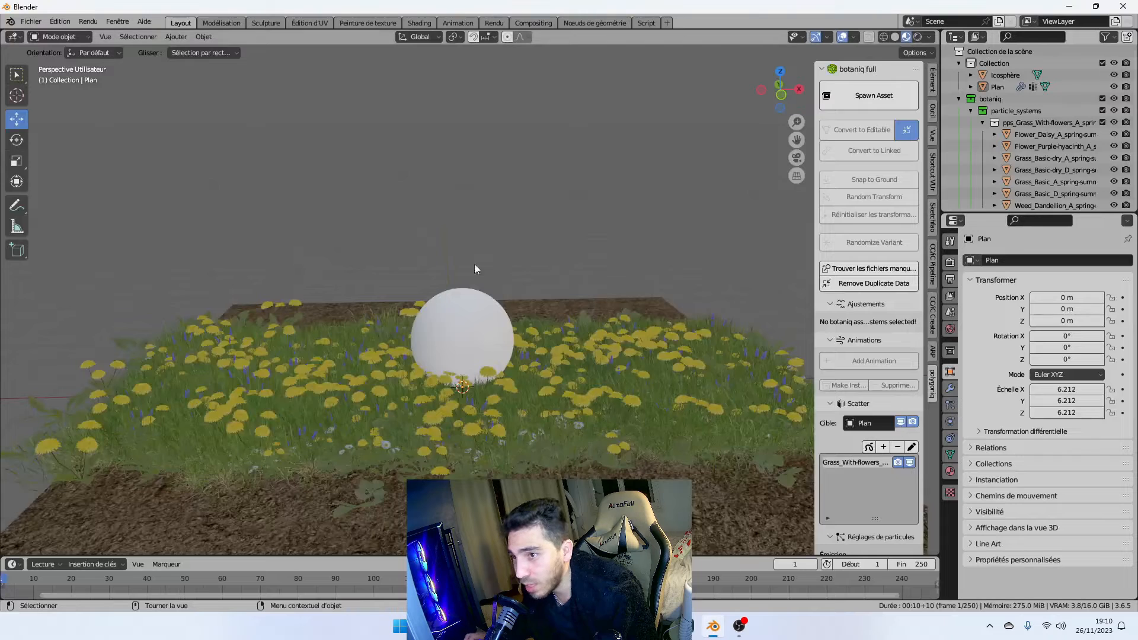
pyautogui.click(31, 21)
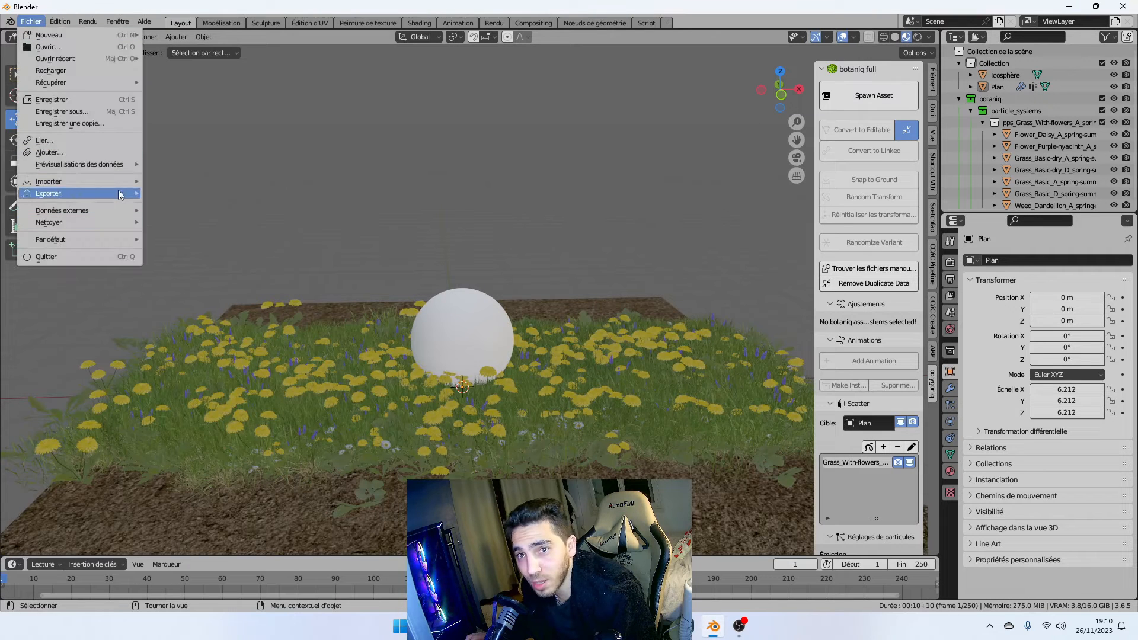
pyautogui.moveTo(89, 181)
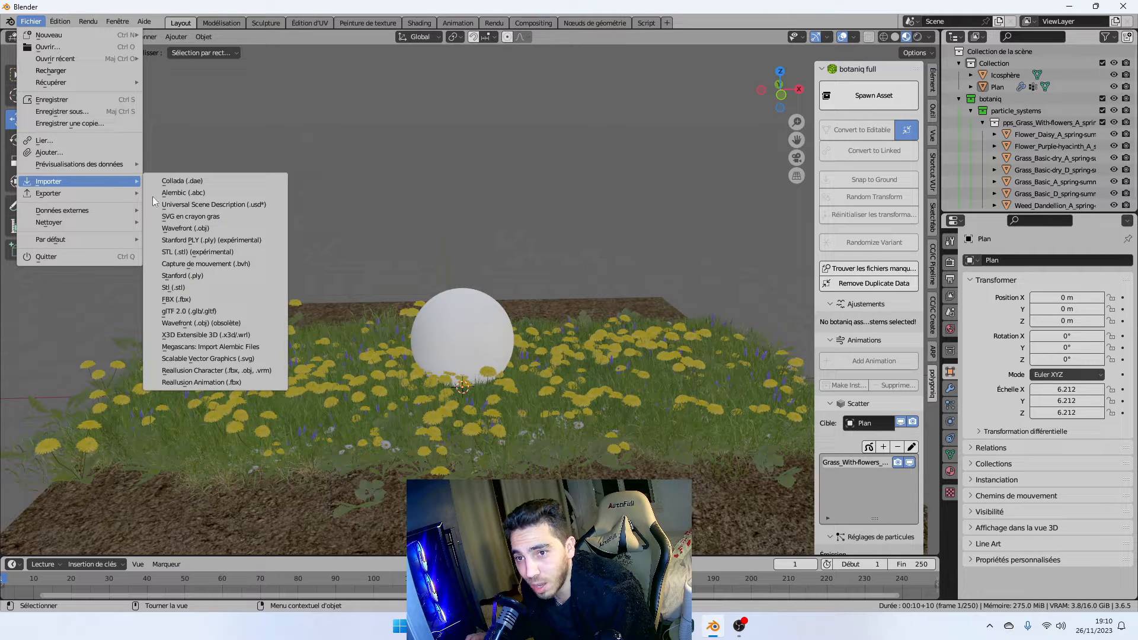
pyautogui.click(237, 311)
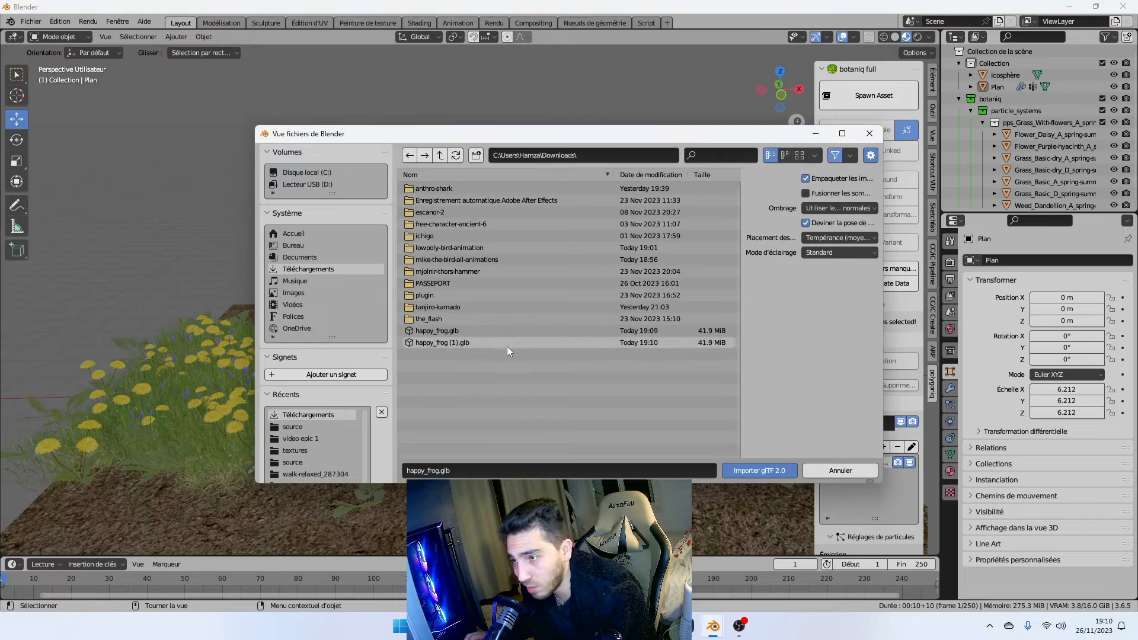
pyautogui.click(459, 333)
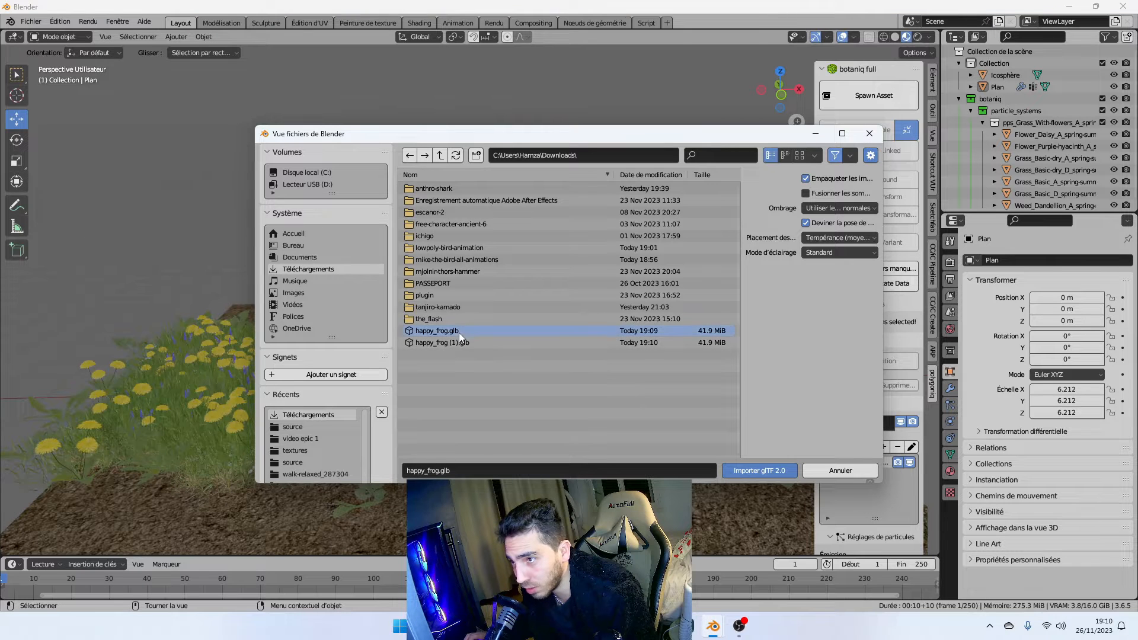
pyautogui.click(740, 470)
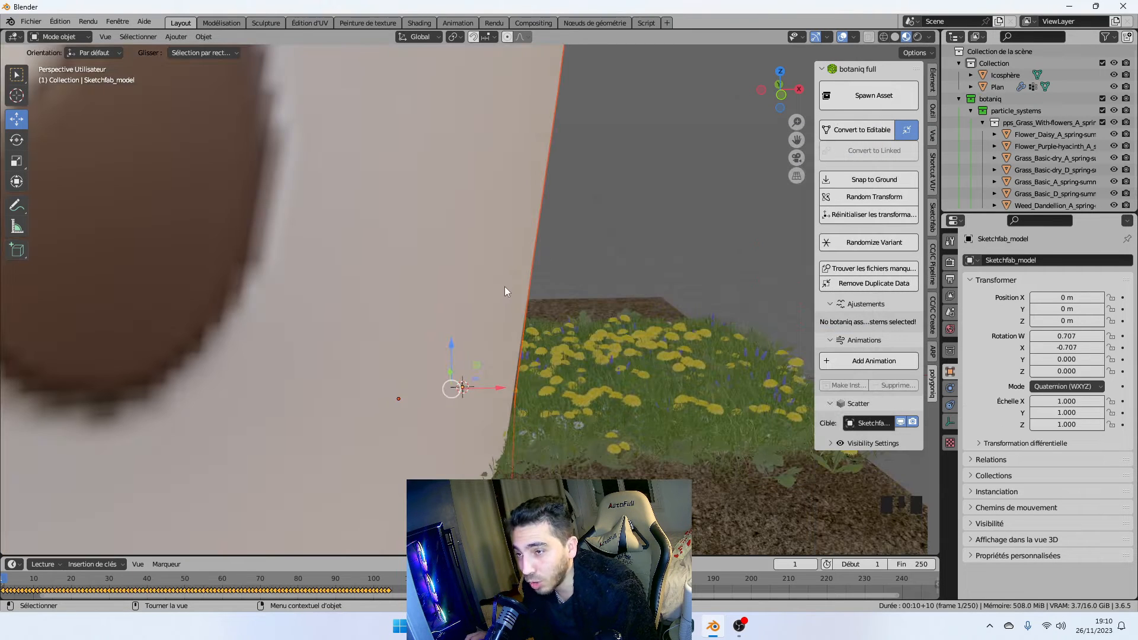
# Scale the frog model down to about 0.012 and place it on top of the sphere at about X 0.118 m, Z 2.27 m.
pyautogui.press('s')
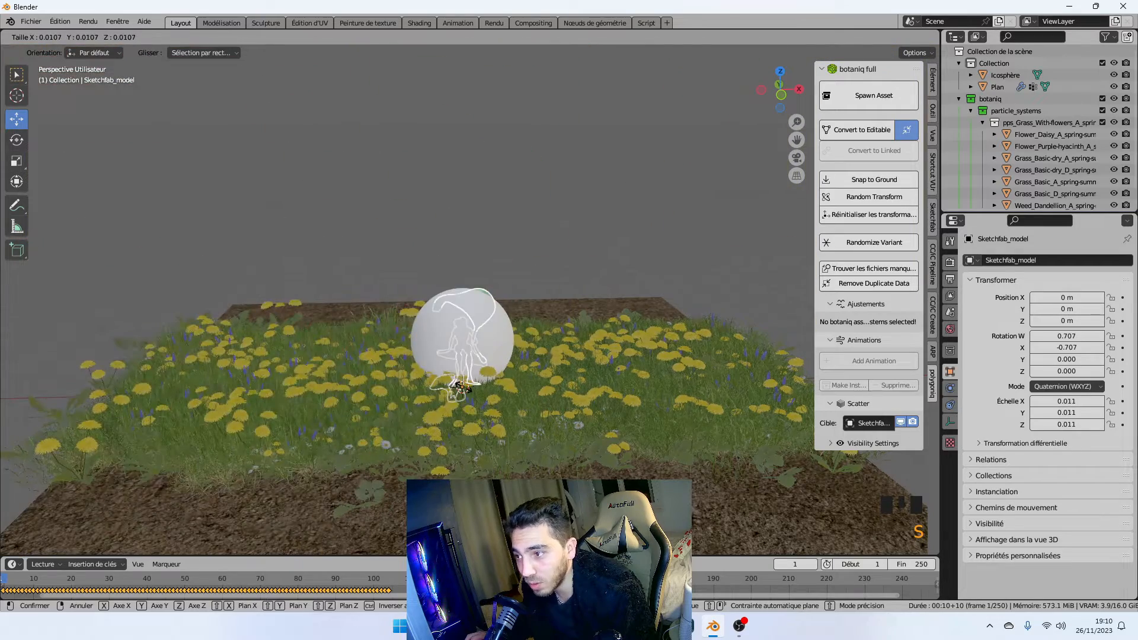
pyautogui.click(459, 388)
pyautogui.scroll(4, 515, 344)
pyautogui.moveTo(459, 430); pyautogui.dragTo(439, 201)
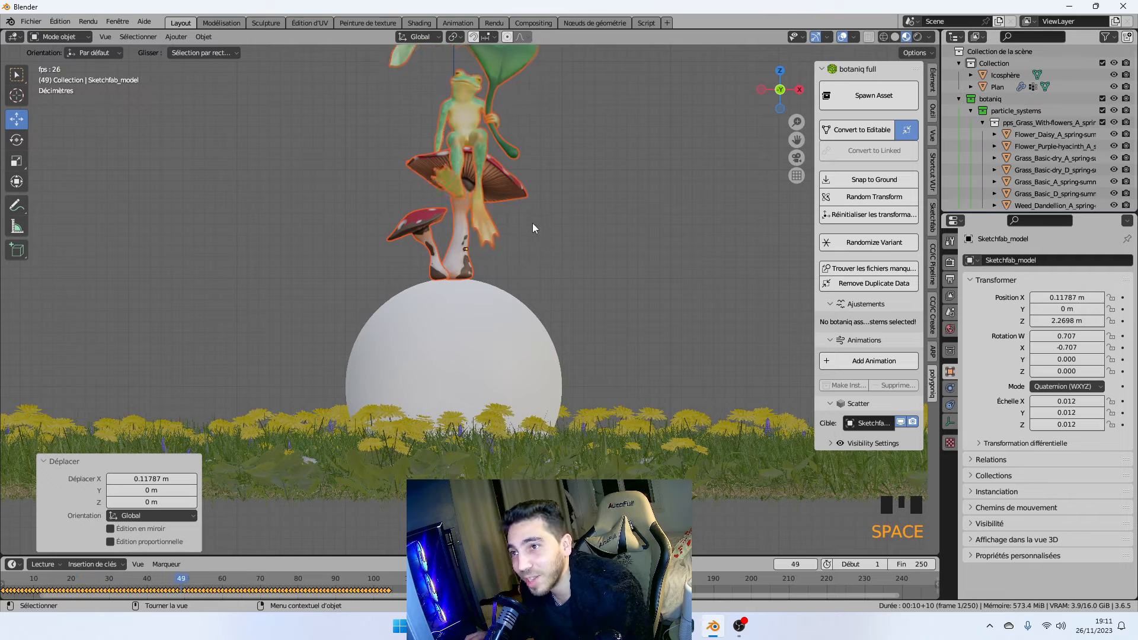
pyautogui.press('space')
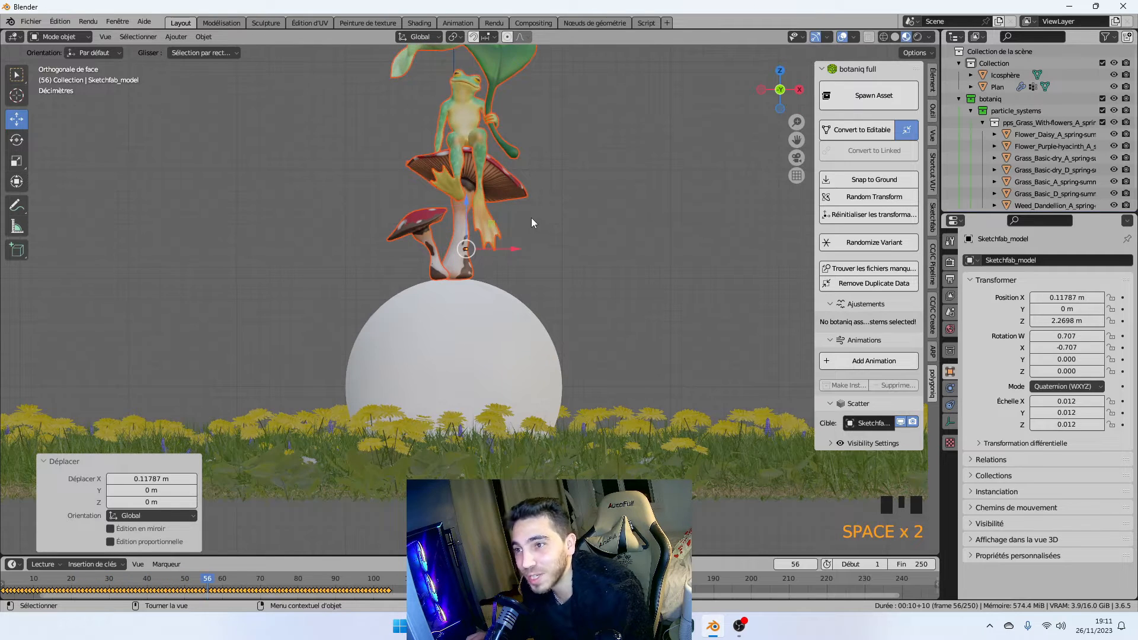
# Rotate the frog model around the global Z axis to face along the painted grass band, and deselect it.
pyautogui.moveTo(531, 218); pyautogui.dragTo(450, 237, button='middle')
pyautogui.click(16, 140)
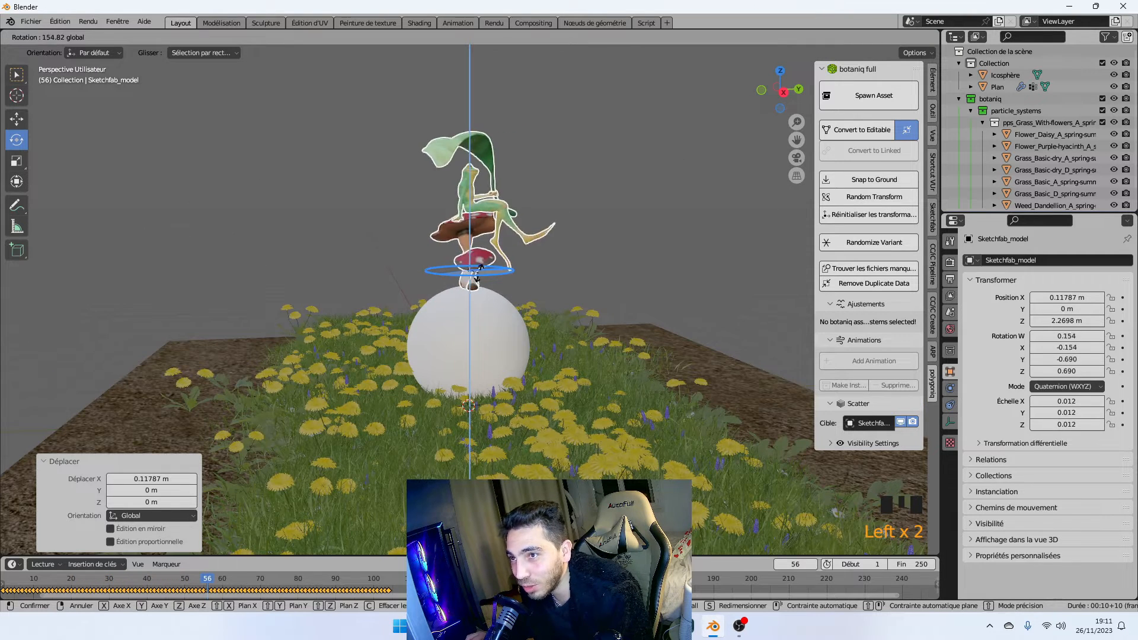
pyautogui.click(470, 277)
pyautogui.moveTo(576, 325); pyautogui.dragTo(552, 305, button='middle')
pyautogui.click(553, 305)
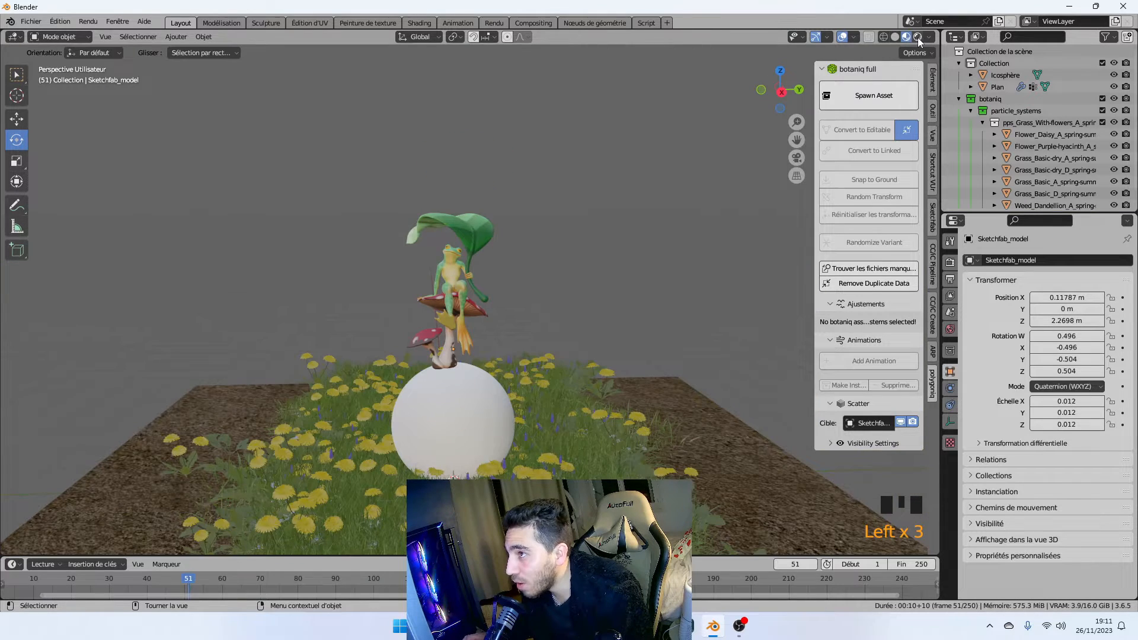
# Switch the viewport to rendered shading and darken the world background colour to a value of about 0.015.
pyautogui.click(918, 37)
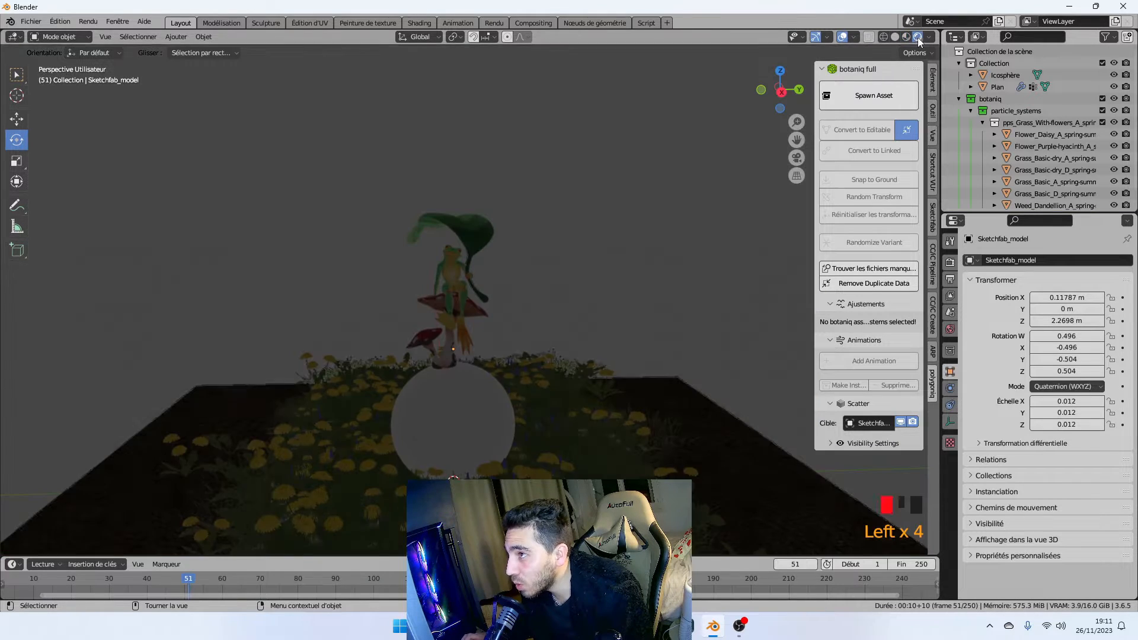
pyautogui.click(951, 330)
pyautogui.click(1047, 347)
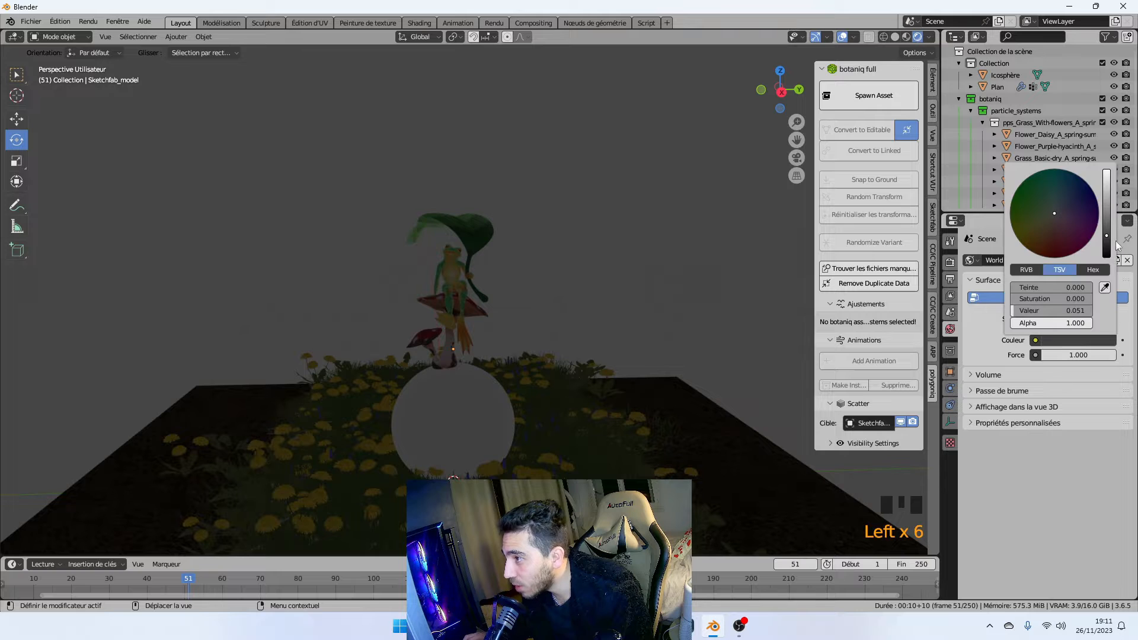
pyautogui.moveTo(1106, 237)
pyautogui.mouseDown()
pyautogui.moveTo(1106, 256)
pyautogui.moveTo(1106, 246)
pyautogui.mouseUp()
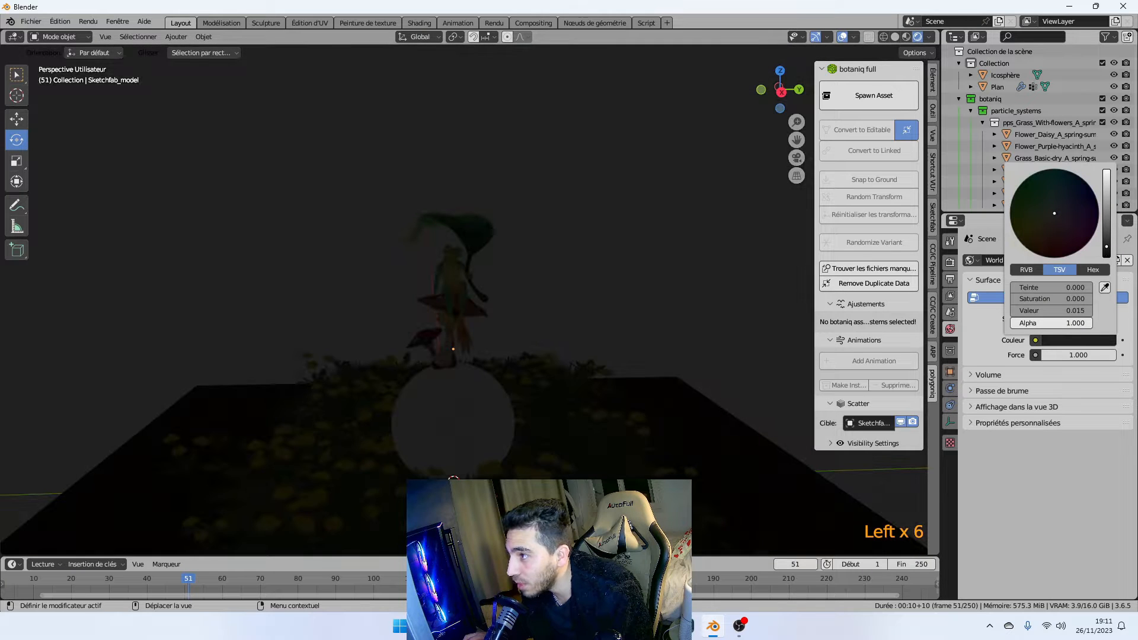
# Use an environment texture as the world background's colour.
pyautogui.click(1036, 341)
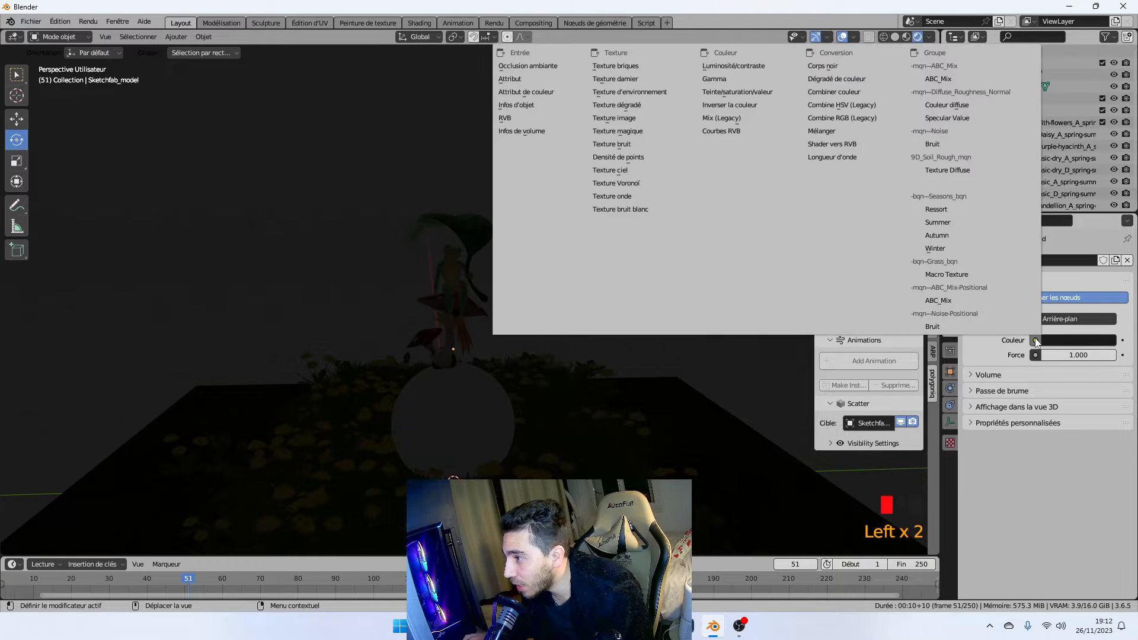
pyautogui.click(642, 93)
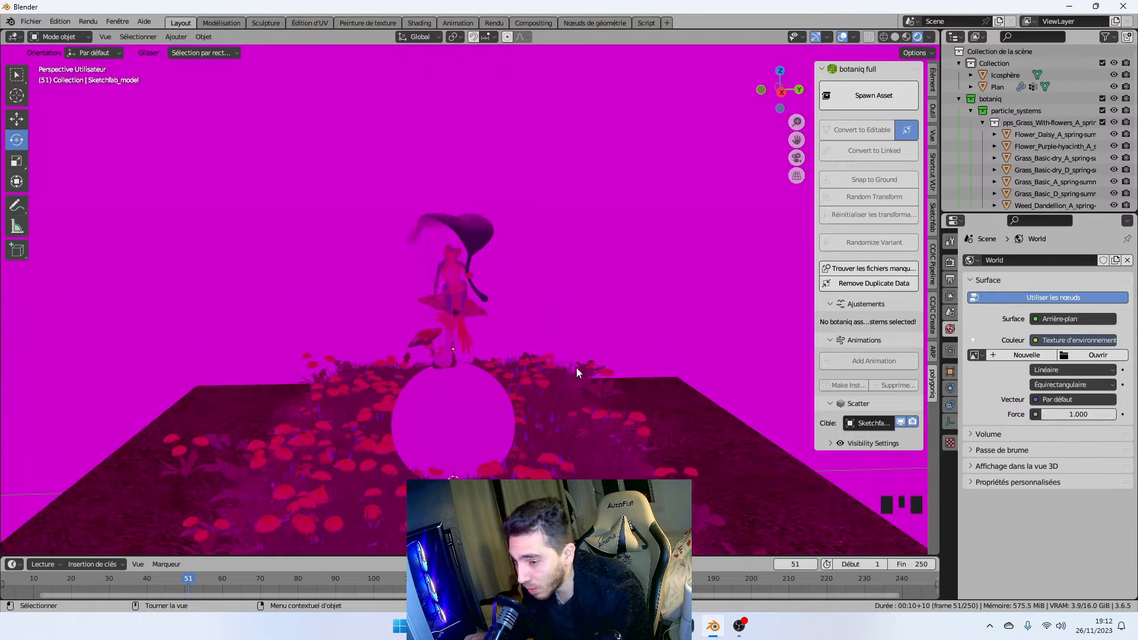
# Switch to the browser, browse the HDRIs on Poly Haven and open the Meadow HDRI.
pyautogui.click(504, 626)
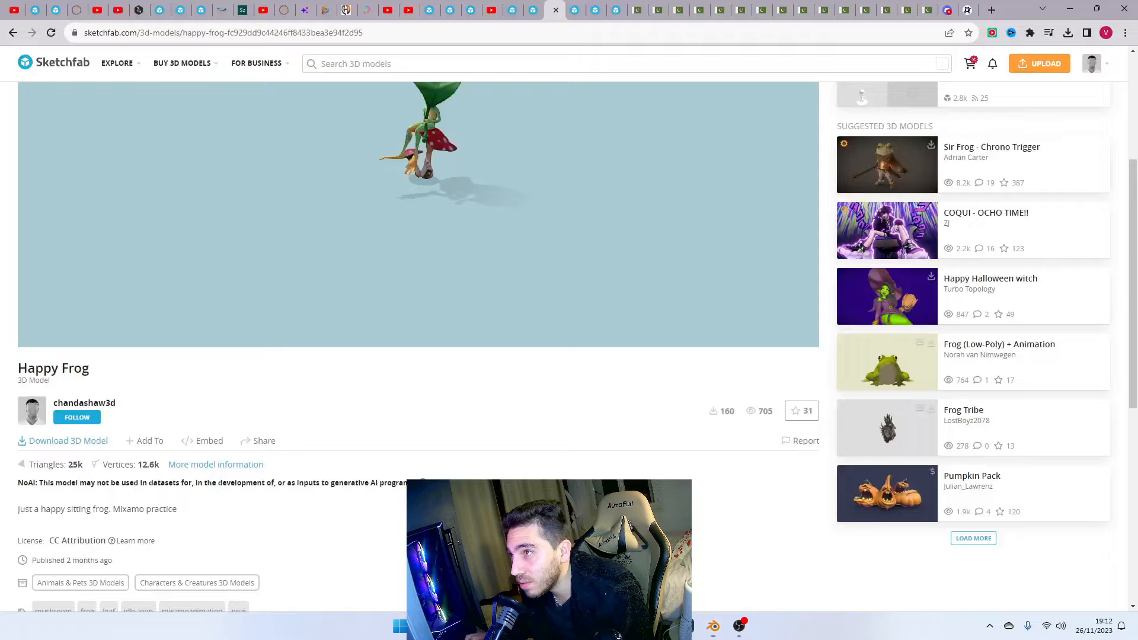
pyautogui.click(367, 10)
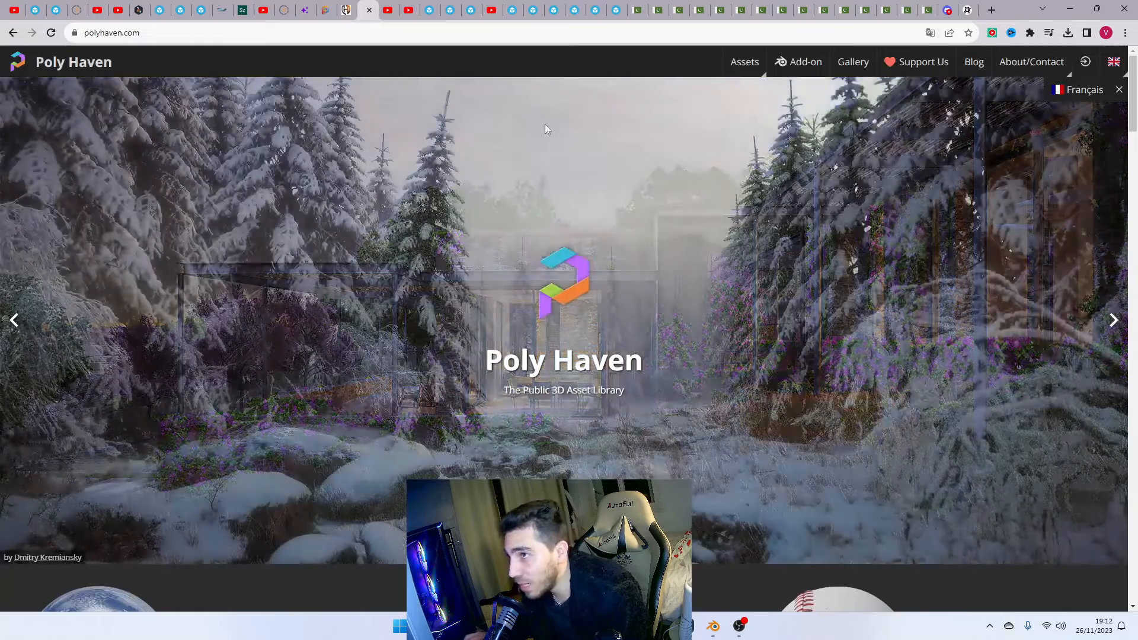
pyautogui.moveTo(748, 69)
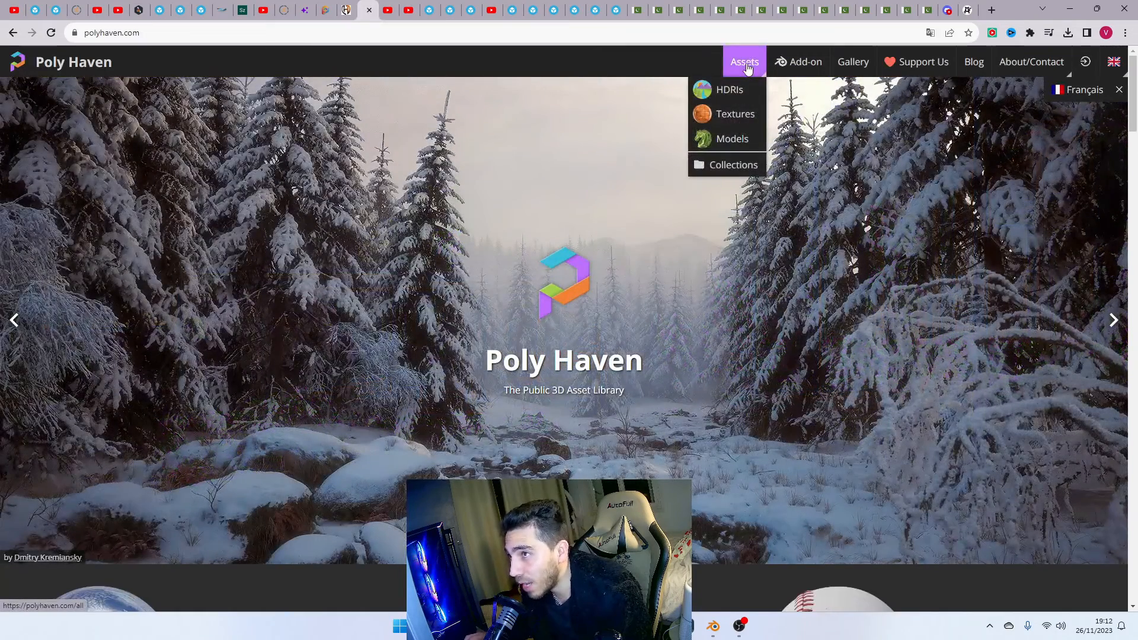
pyautogui.click(732, 94)
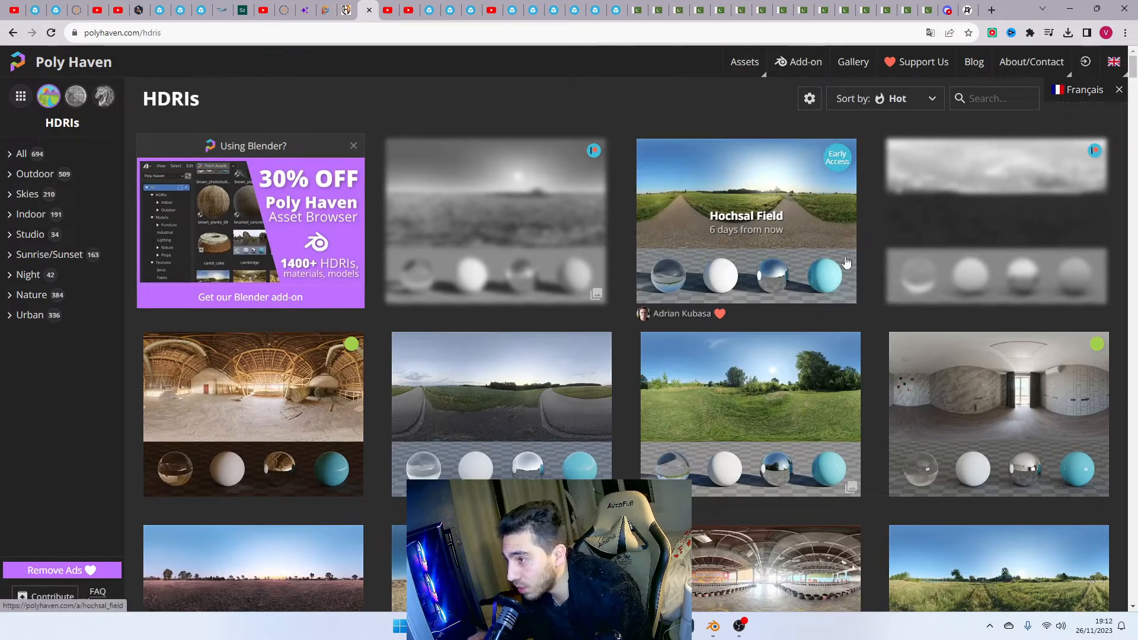
pyautogui.scroll(-3, 831, 273)
pyautogui.scroll(-3, 752, 235)
pyautogui.scroll(1, 752, 234)
pyautogui.scroll(-3, 850, 306)
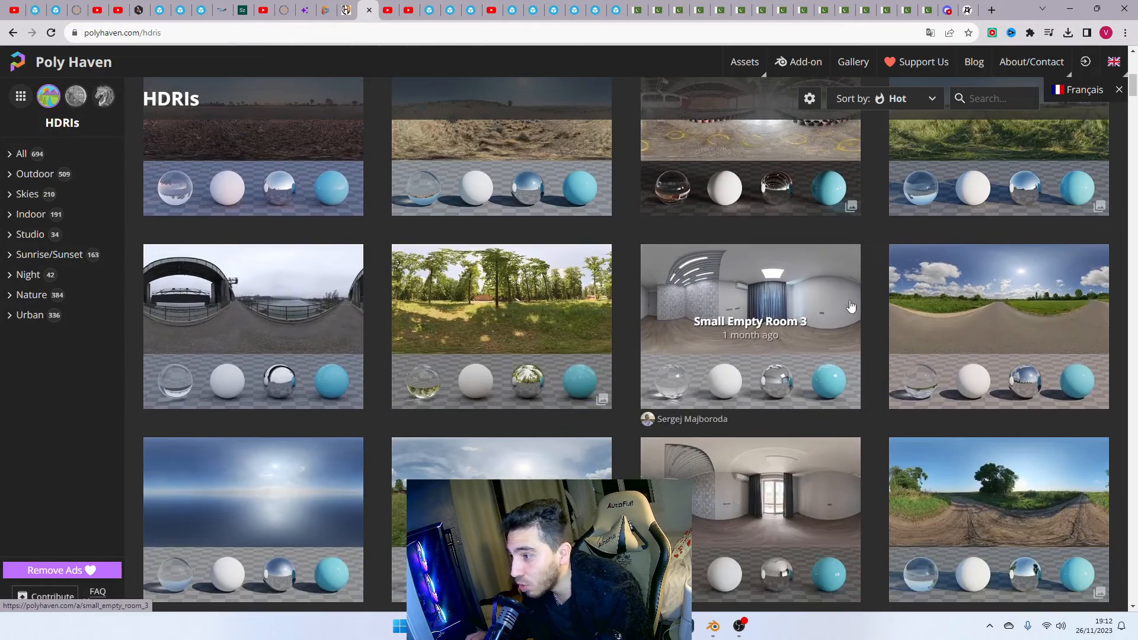
pyautogui.click(508, 303)
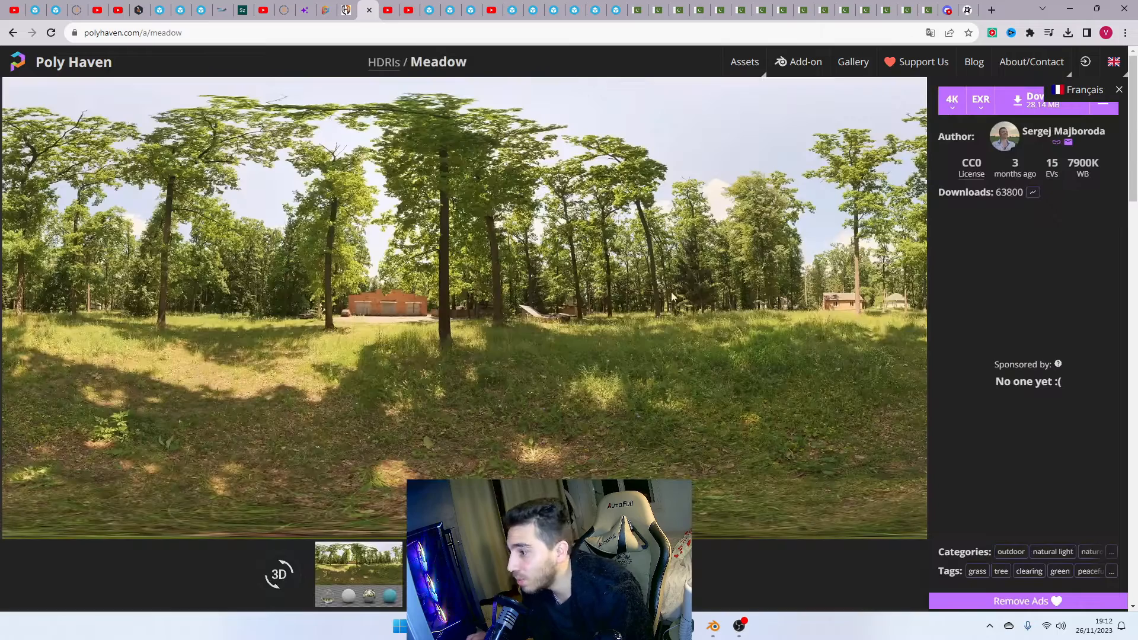
# Download the Meadow HDRI at 4K in both EXR and HDR formats.
pyautogui.click(1022, 105)
pyautogui.click(981, 101)
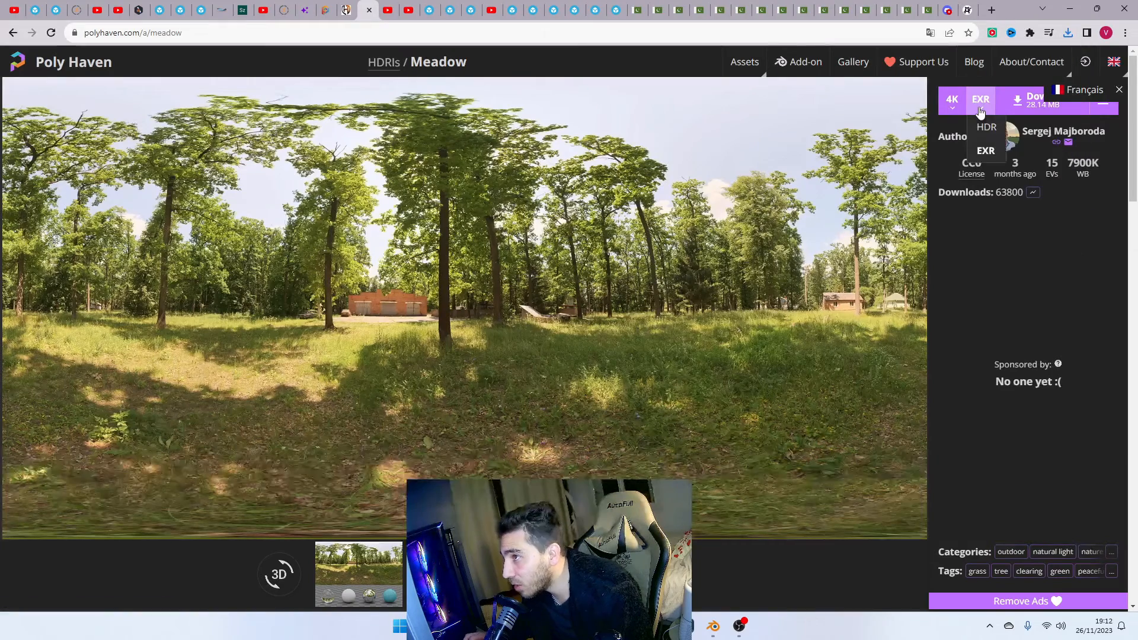
pyautogui.click(987, 127)
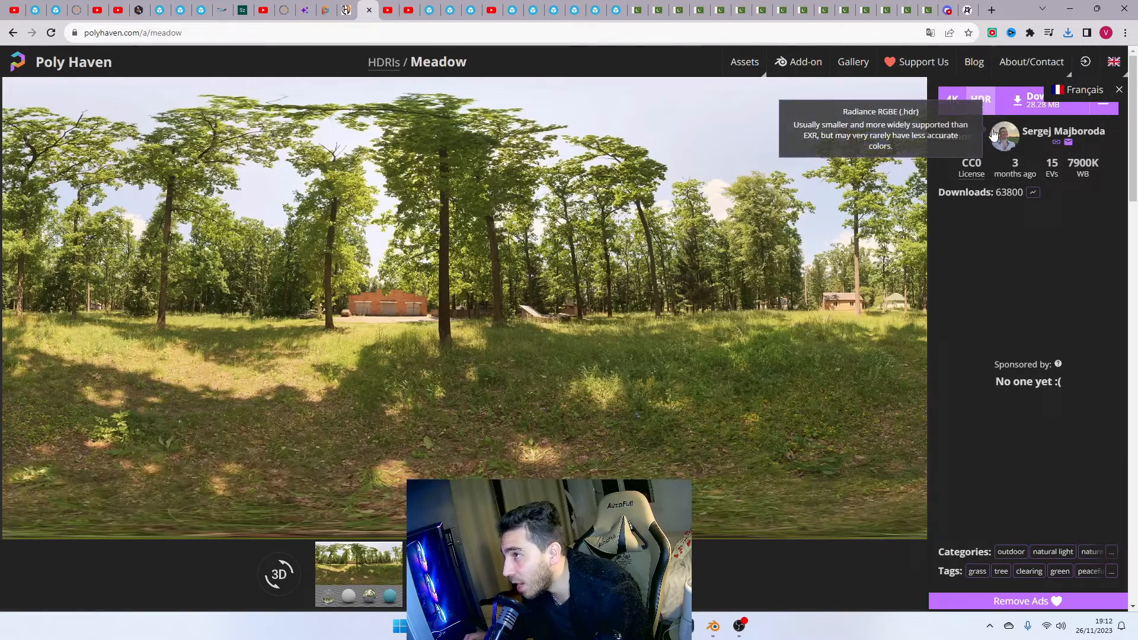
pyautogui.click(1024, 102)
# Switch back to Blender and load the 4K Meadow image from the Downloads folder into the world's environment texture.
pyautogui.hotkey('alt', 'Tab')
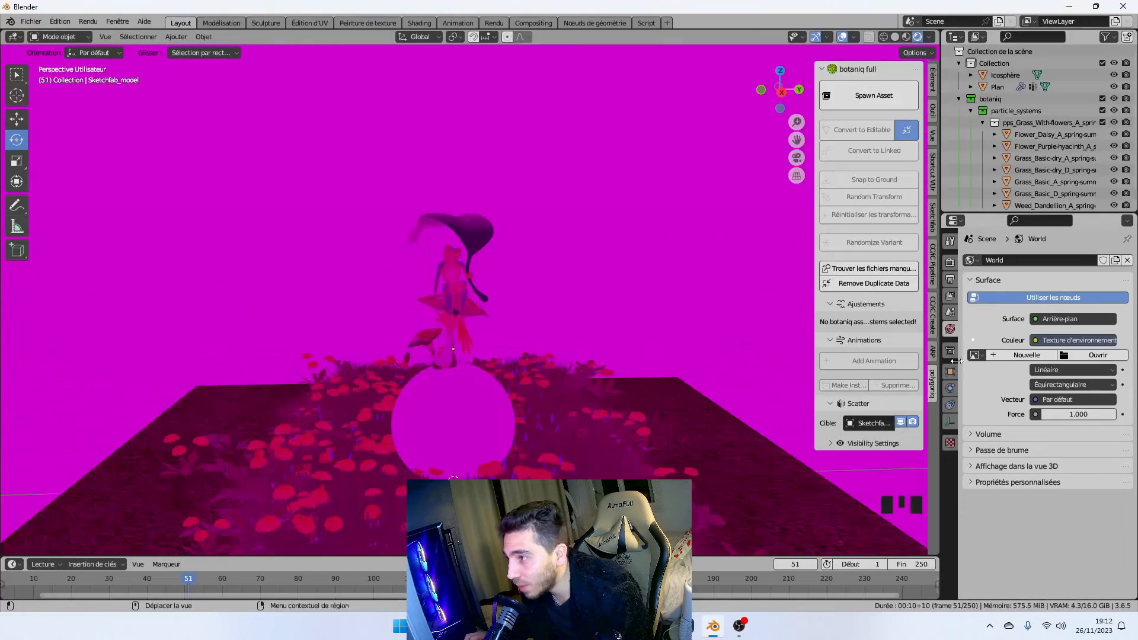
pyautogui.click(1091, 355)
pyautogui.click(309, 269)
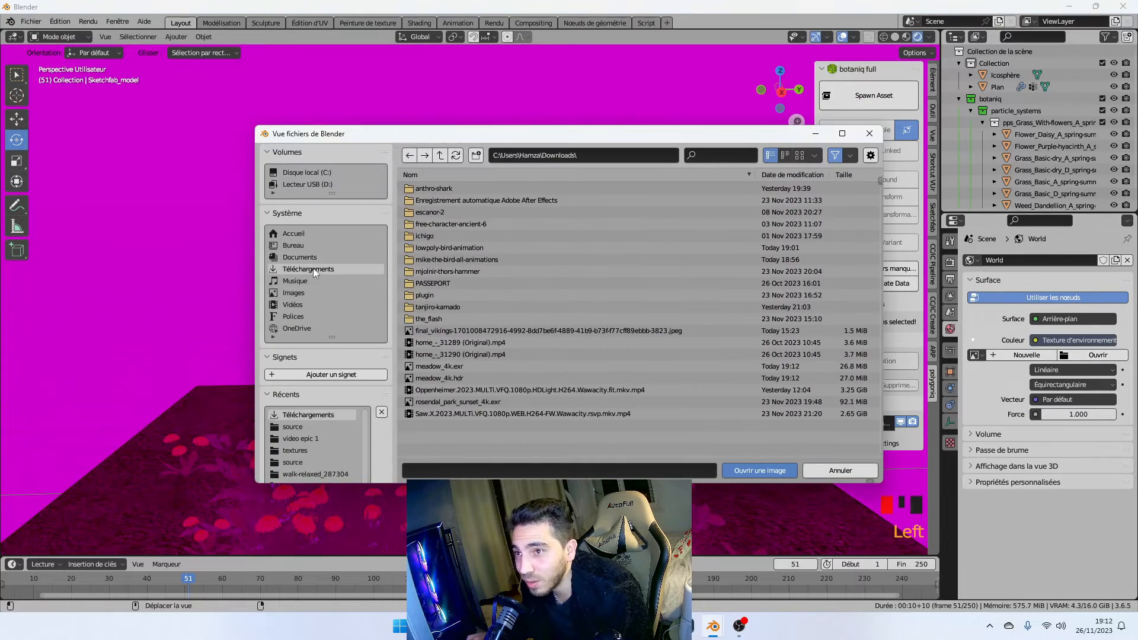
pyautogui.scroll(2, 680, 409)
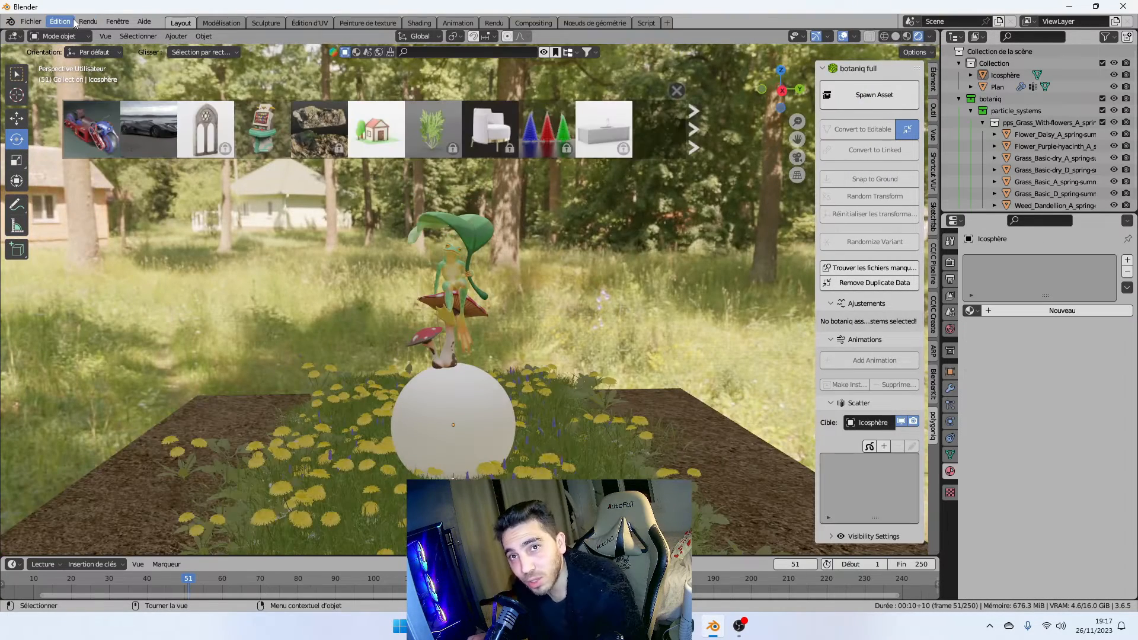
# Locate blenderkit-v3.8.2.230906.zip in the add-on install dialog, cancel it, and review the BlenderKit add-on's preferences.
pyautogui.click(60, 21)
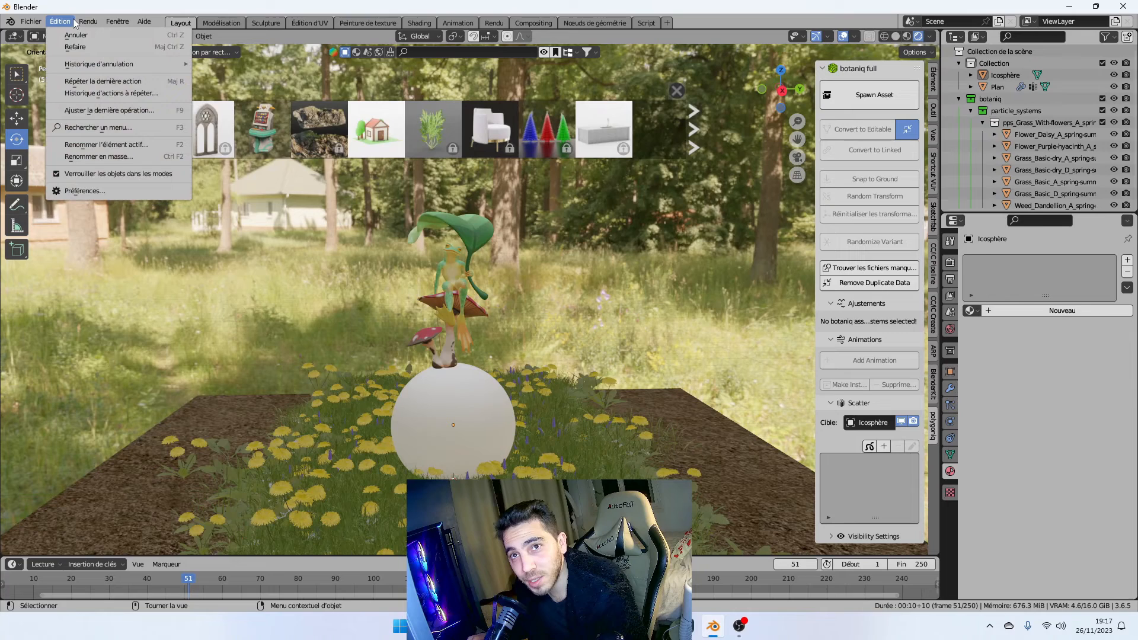
pyautogui.click(112, 190)
pyautogui.click(301, 49)
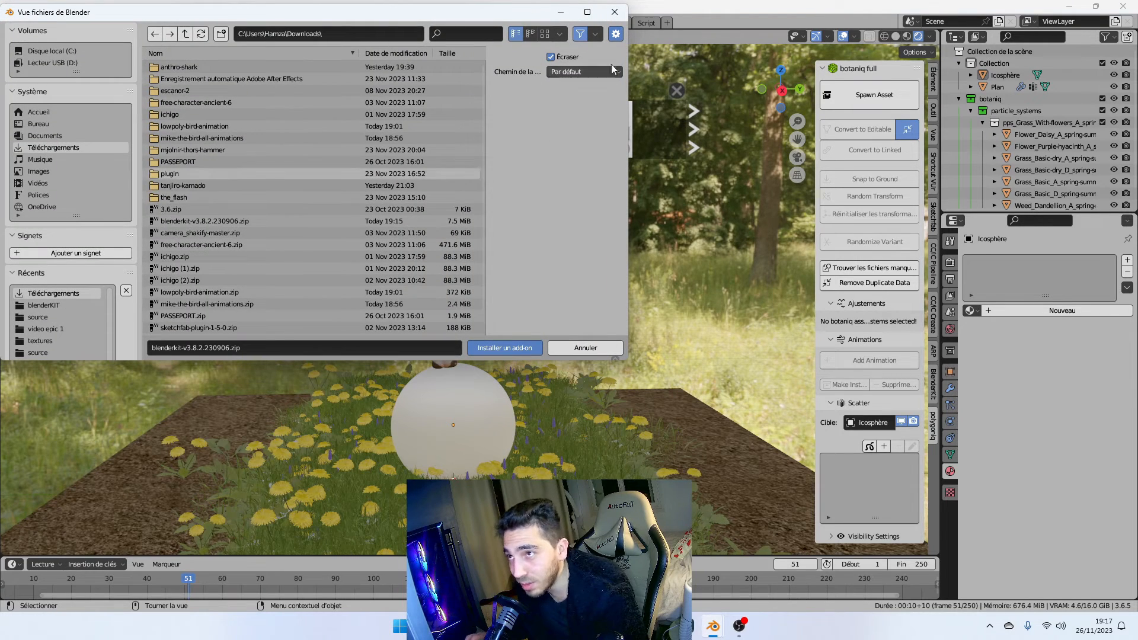
pyautogui.click(615, 12)
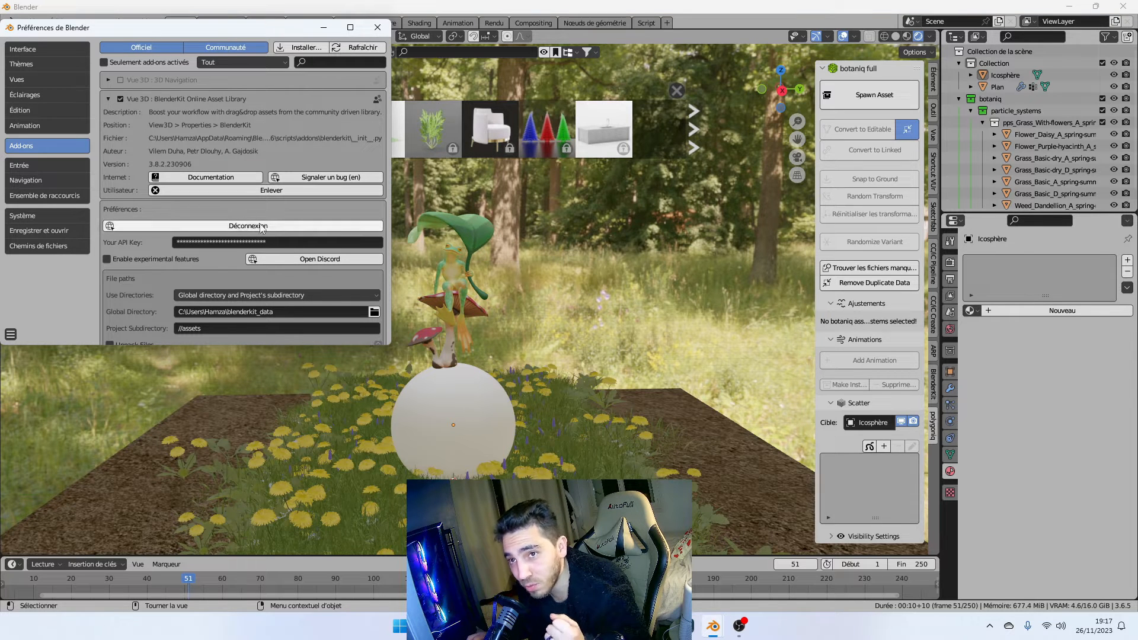
pyautogui.click(377, 27)
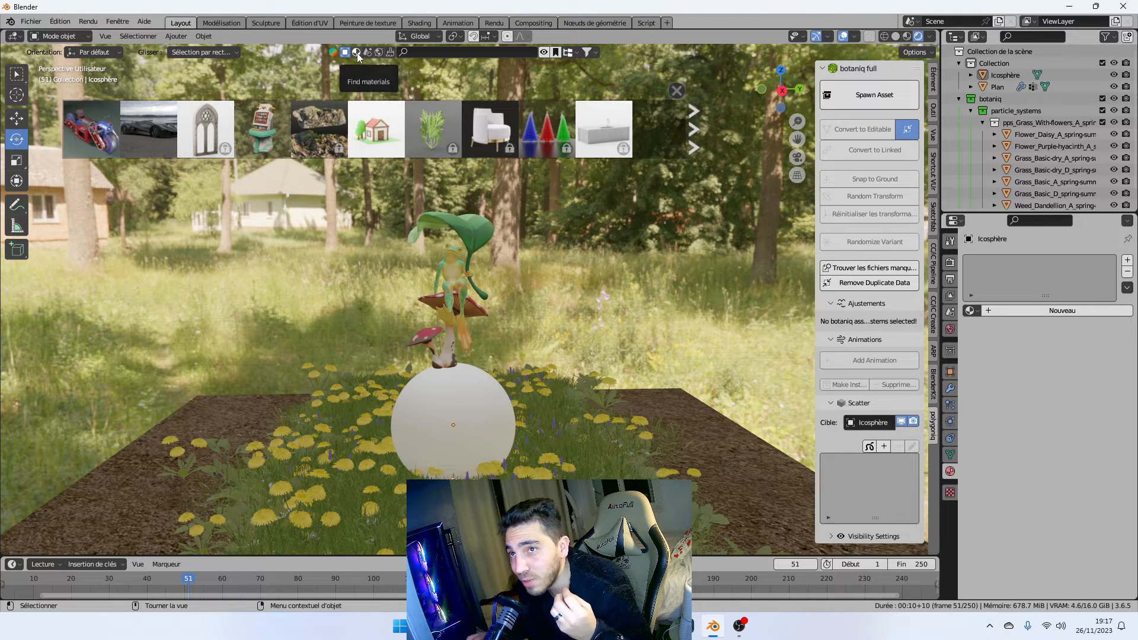
# Find glass materials in the BlenderKit library and apply Realistic_Glass_01 to the sphere below the frog.
pyautogui.click(356, 52)
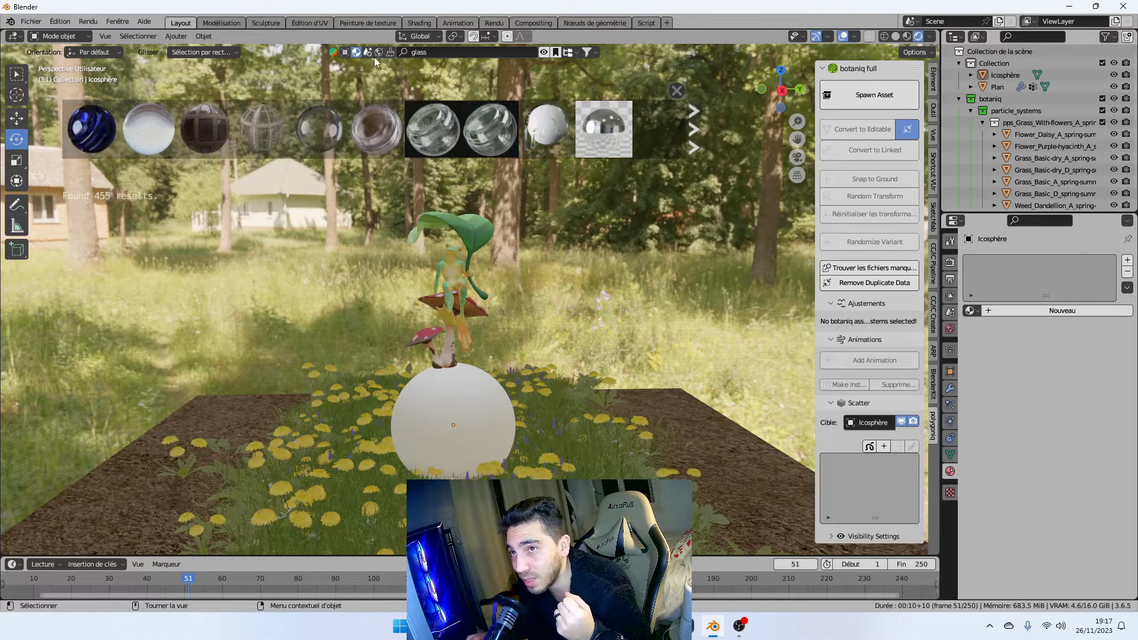
pyautogui.click(455, 408)
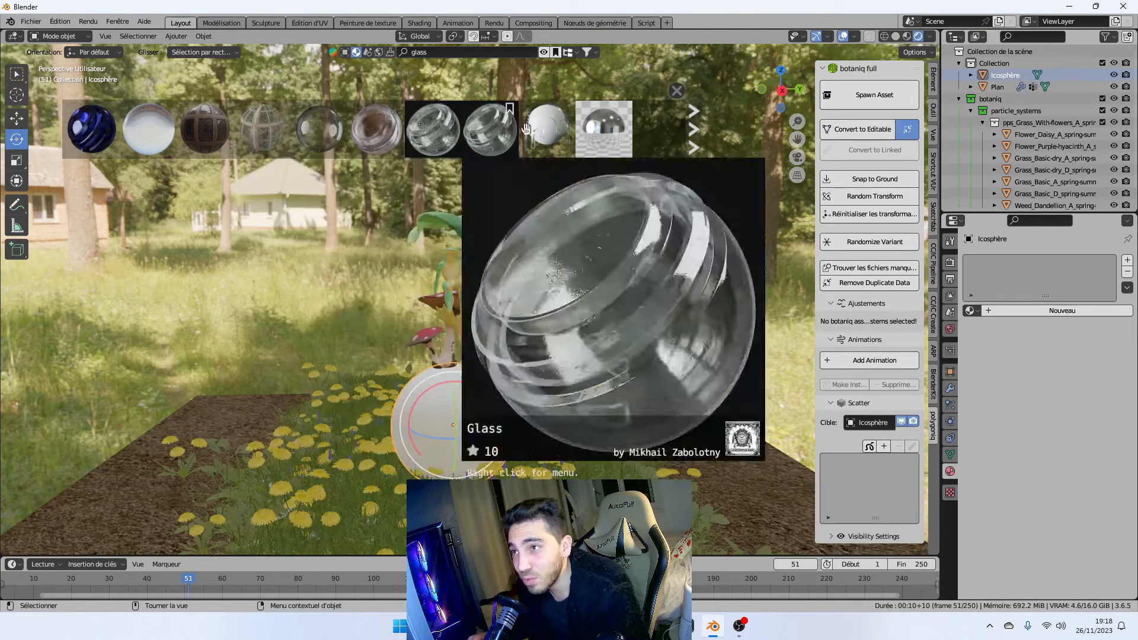
pyautogui.click(695, 123)
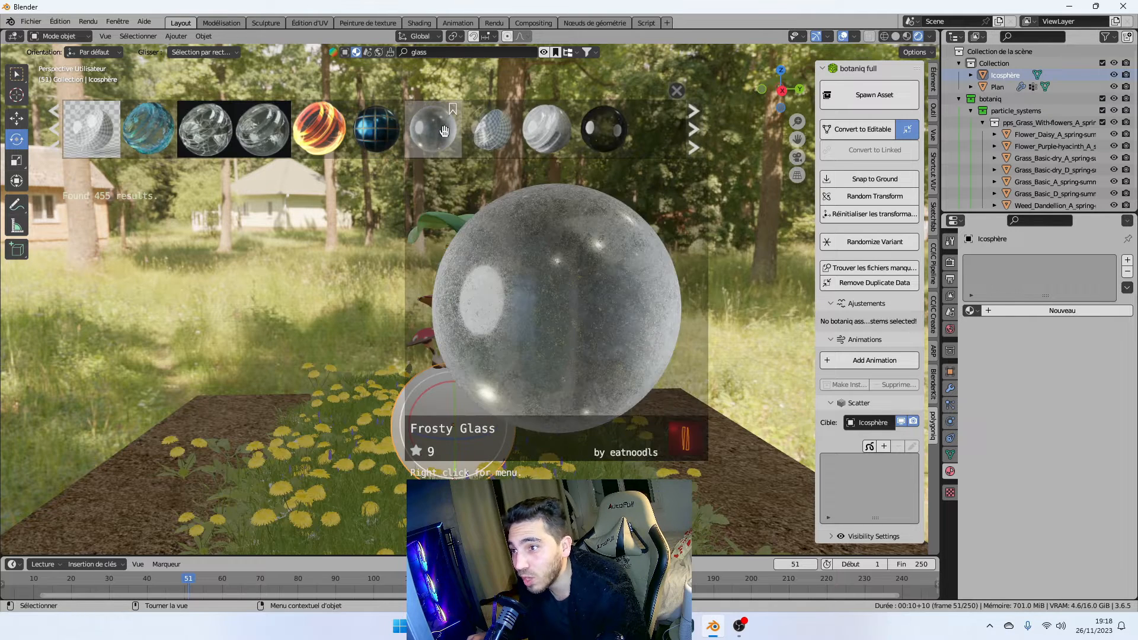
pyautogui.click(695, 129)
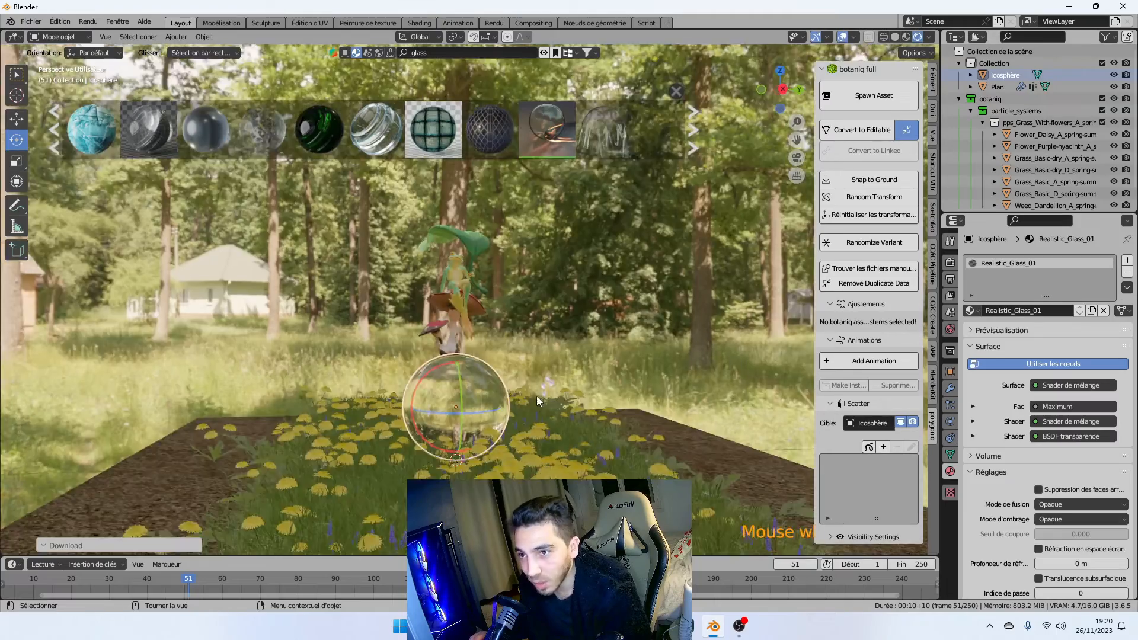
# In the Eevee render settings, enable ambient occlusion with a 5 m distance and screen space reflections with refraction.
pyautogui.moveTo(535, 401); pyautogui.dragTo(479, 405, button='middle')
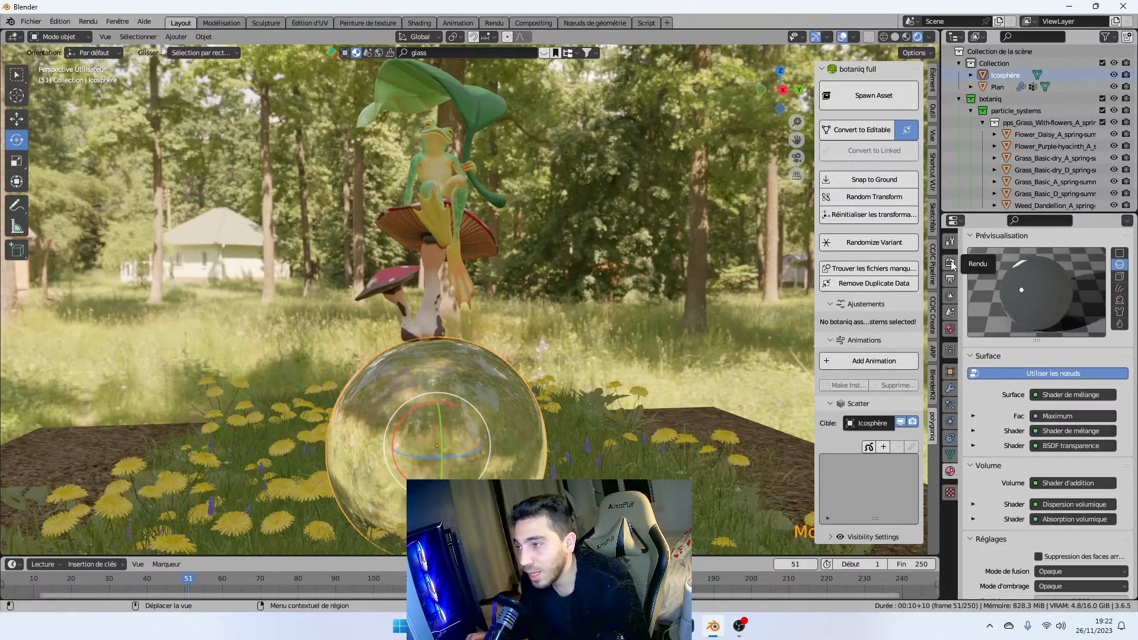
pyautogui.click(951, 260)
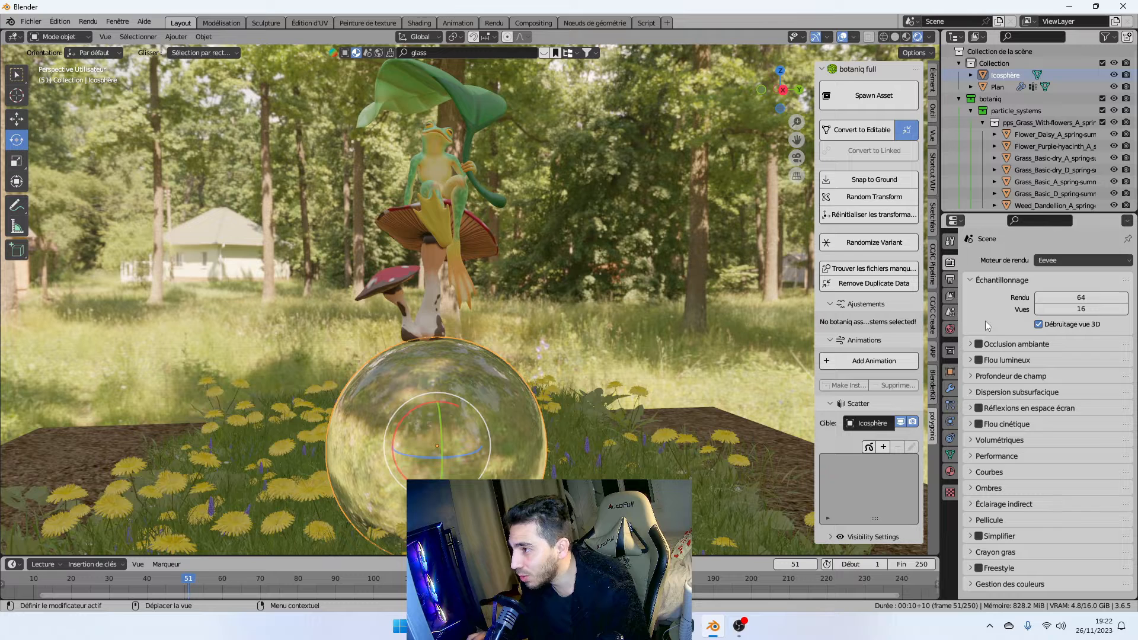
pyautogui.click(978, 345)
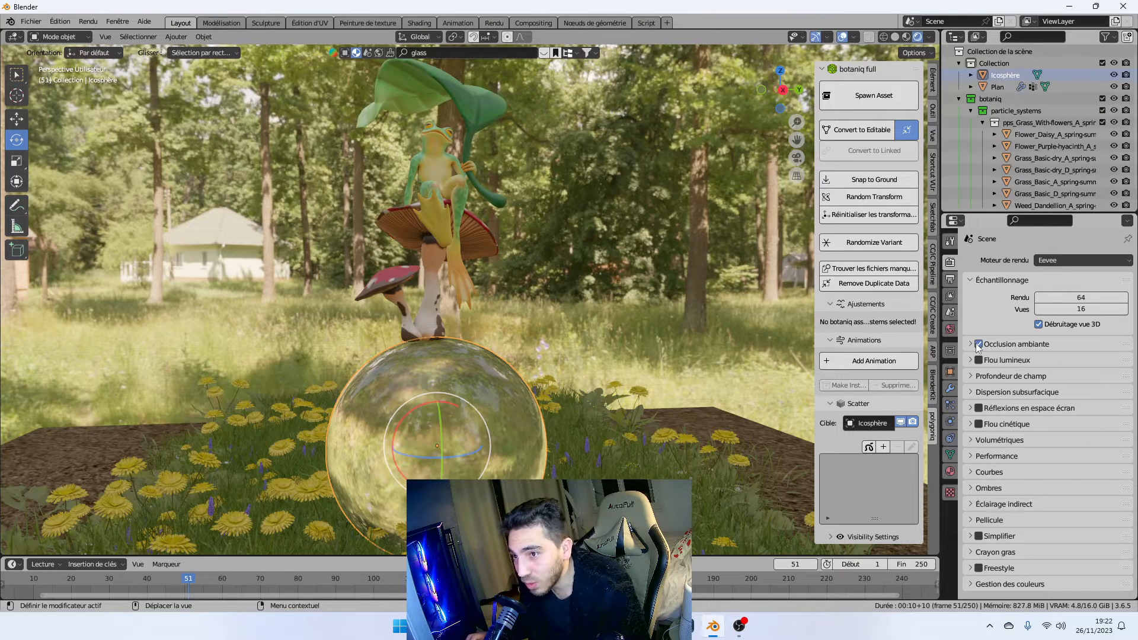
pyautogui.click(1008, 344)
pyautogui.click(1069, 361)
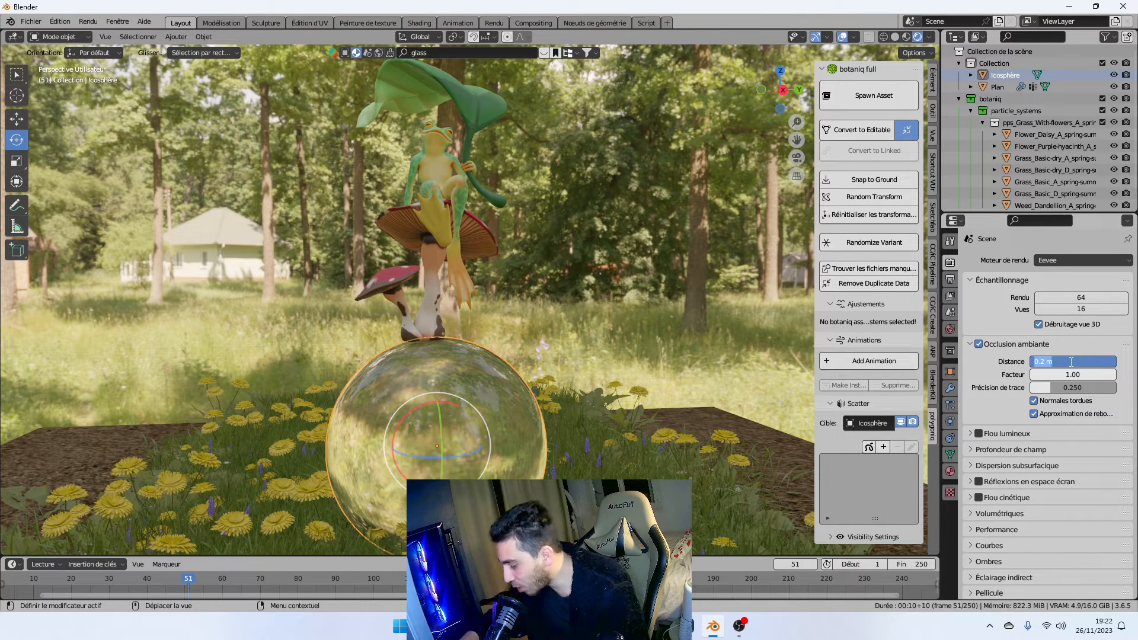
pyautogui.write('5')
pyautogui.press('Return')
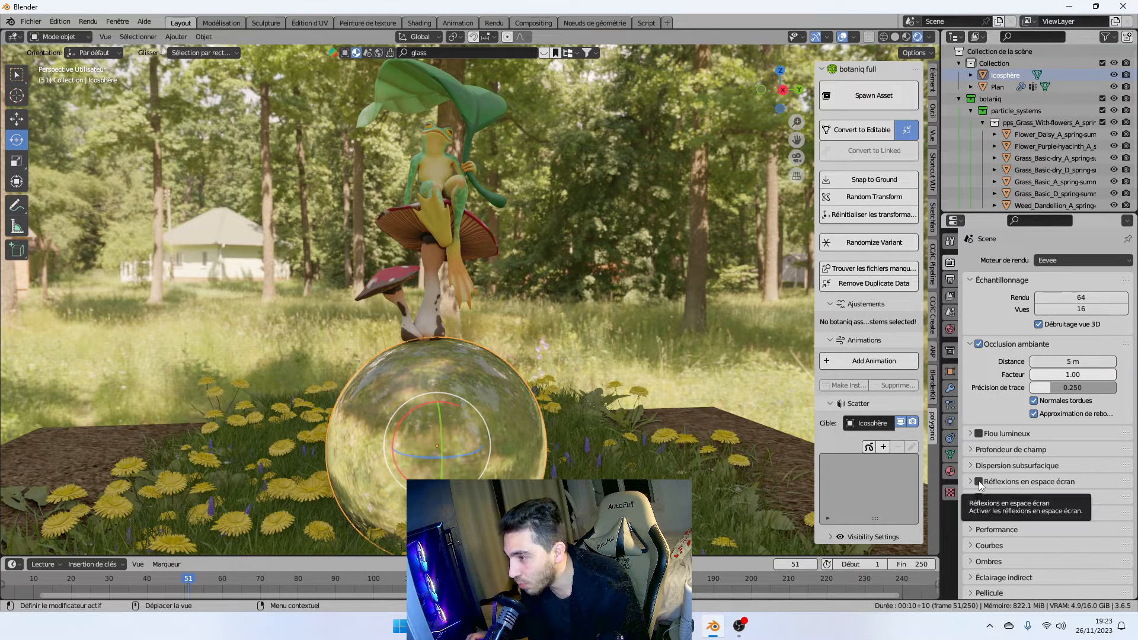
pyautogui.click(979, 482)
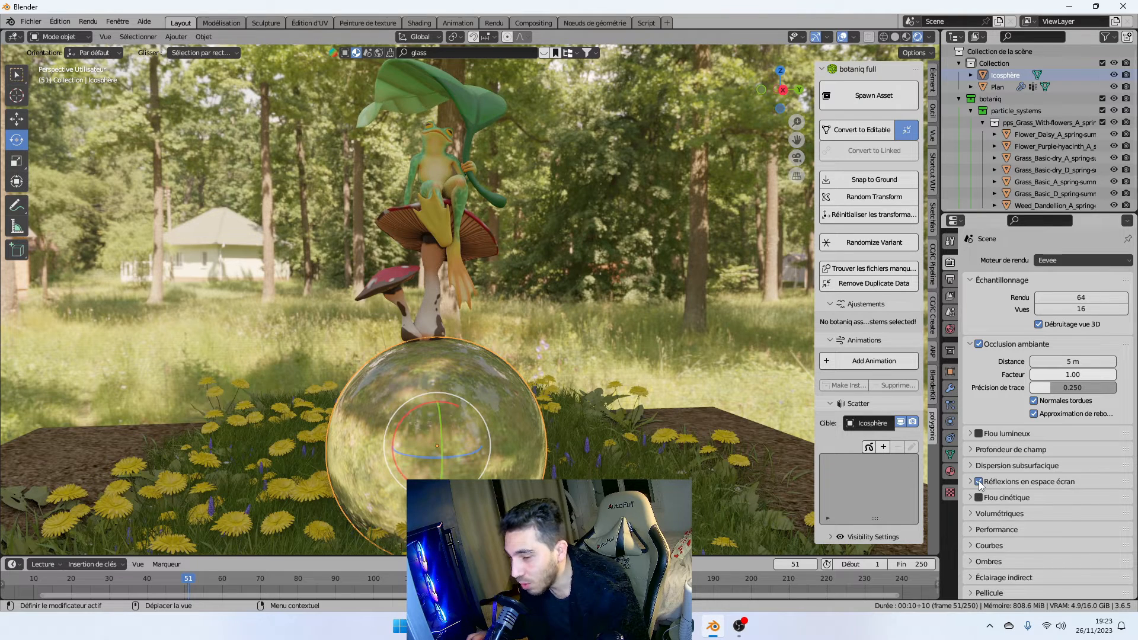
pyautogui.click(985, 483)
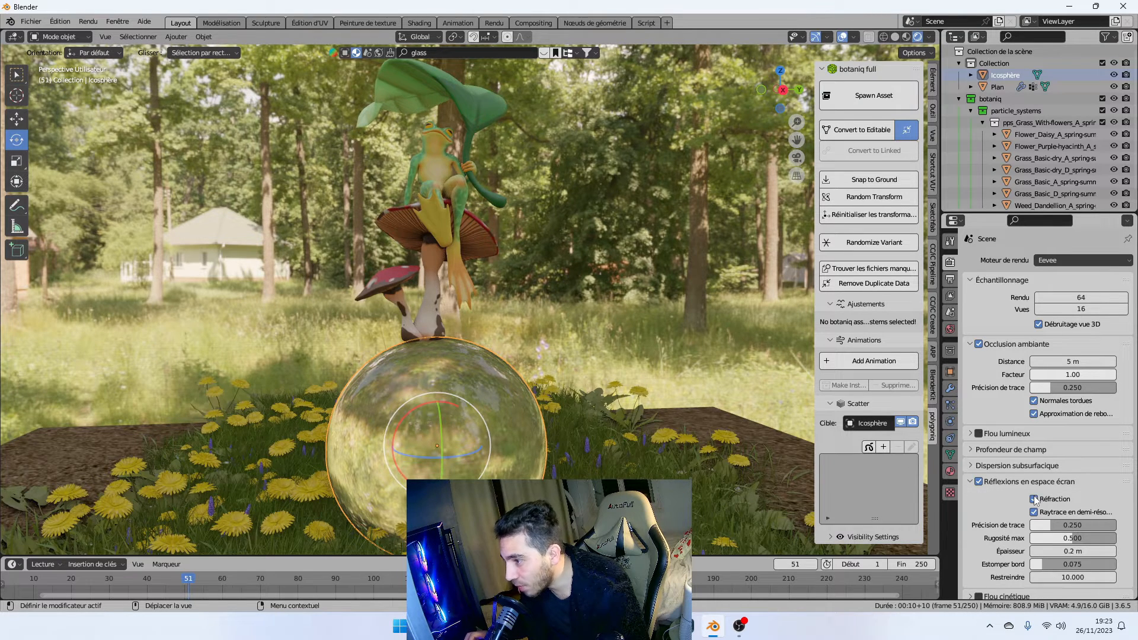
# Add a camera and align it to a view showing the frog on the glass sphere from the side.
pyautogui.moveTo(593, 297); pyautogui.dragTo(222, 143, button='middle')
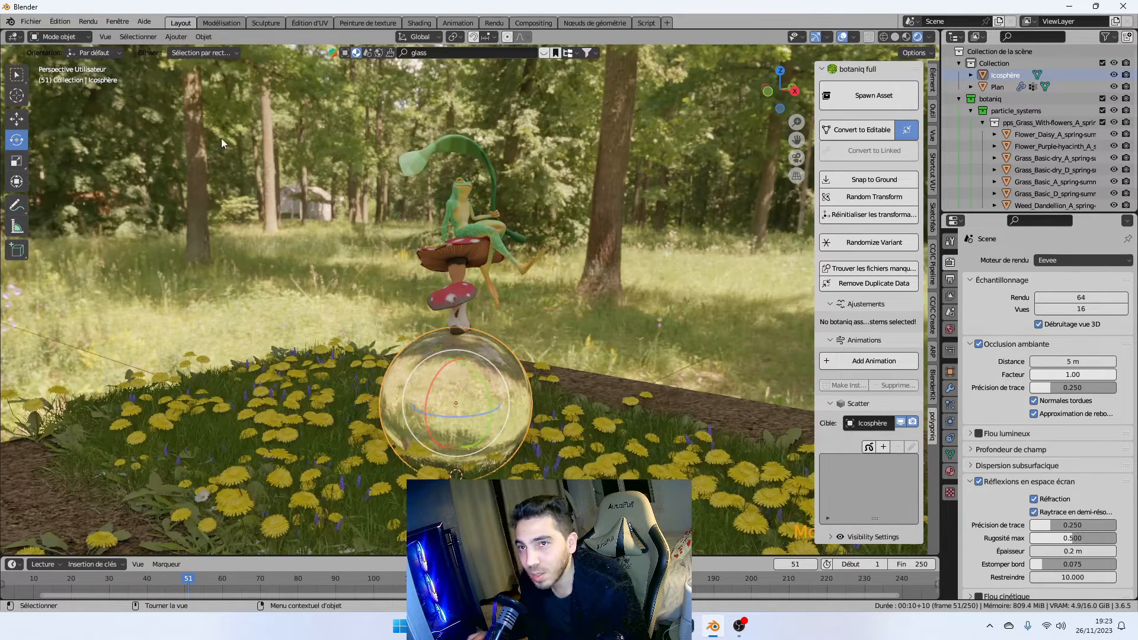
pyautogui.click(175, 37)
pyautogui.click(202, 170)
pyautogui.press('ctrl+alt+KP_0')
pyautogui.press('ctrl+alt+KP_0')
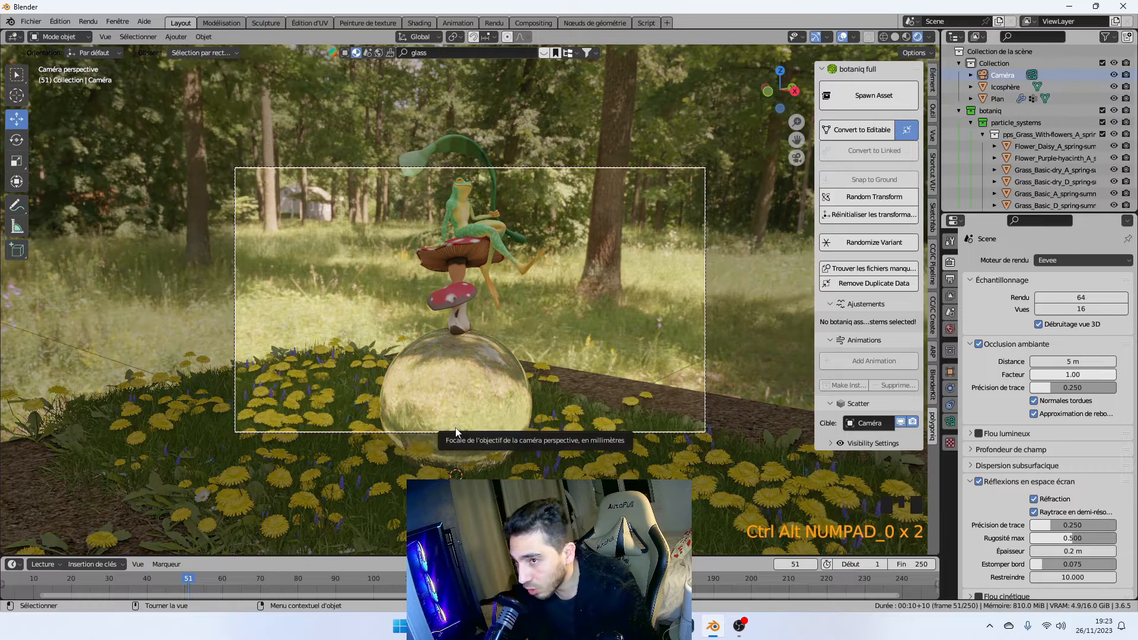
pyautogui.scroll(-3, 553, 372)
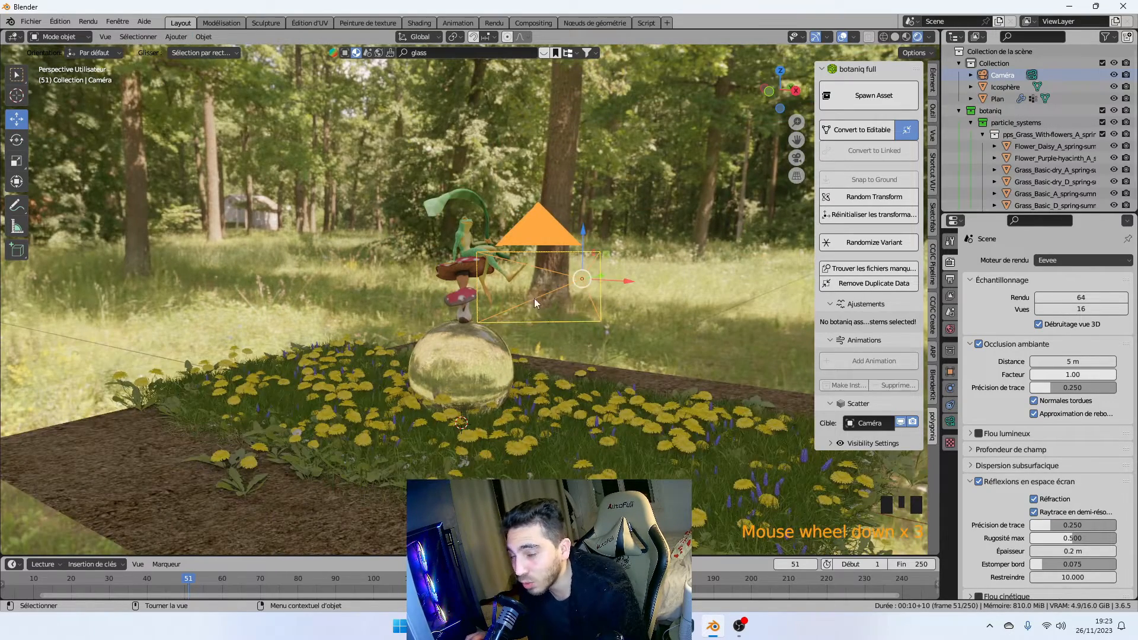
pyautogui.scroll(3, 571, 279)
pyautogui.press('n')
pyautogui.press('n')
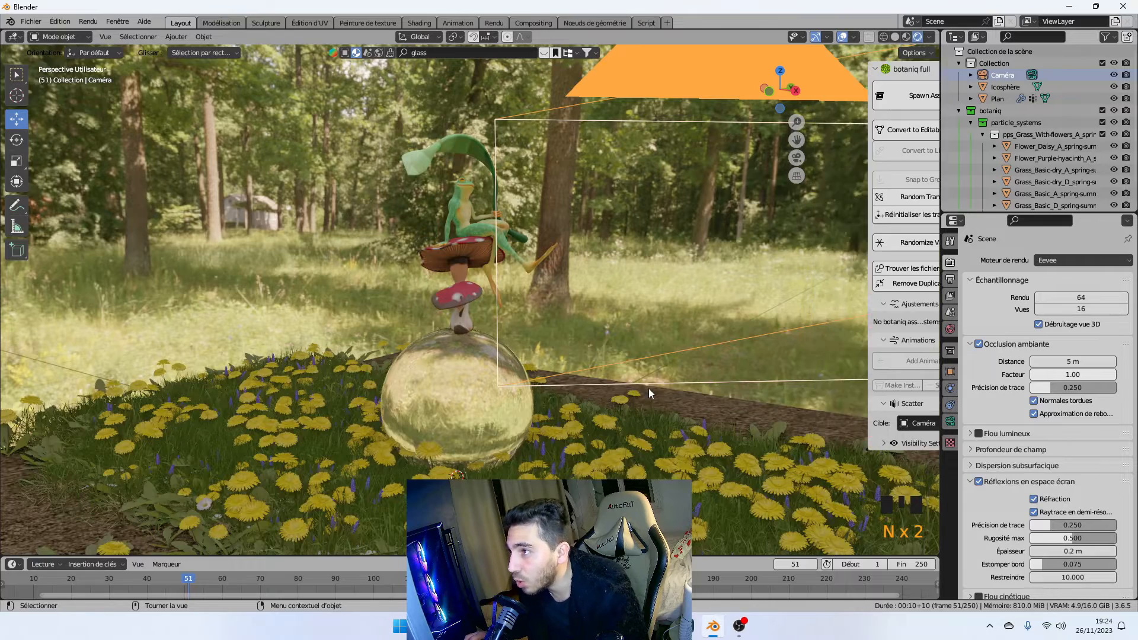
# Lock the view to the 3D cursor and enable Camera to View locking.
pyautogui.click(932, 136)
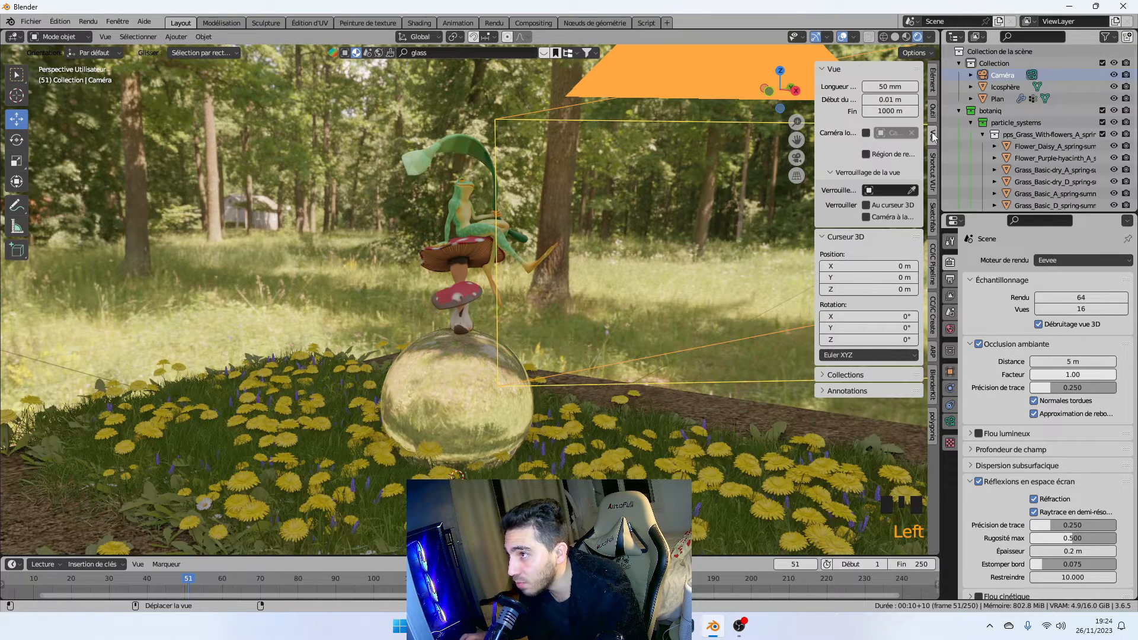
pyautogui.click(867, 206)
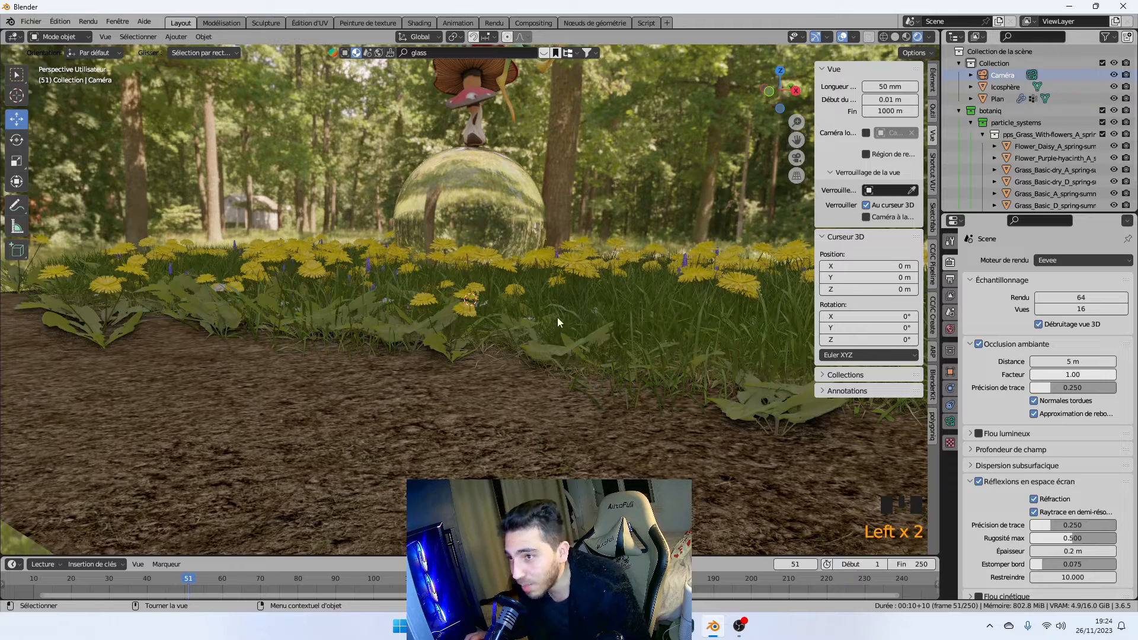
pyautogui.scroll(-5, 532, 305)
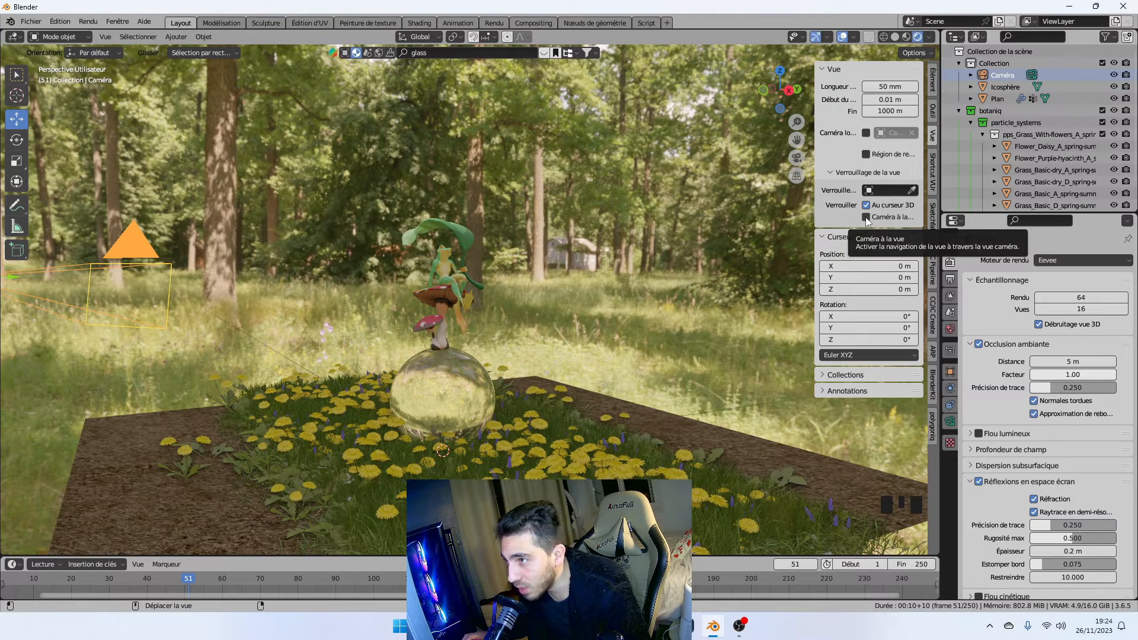
pyautogui.click(866, 218)
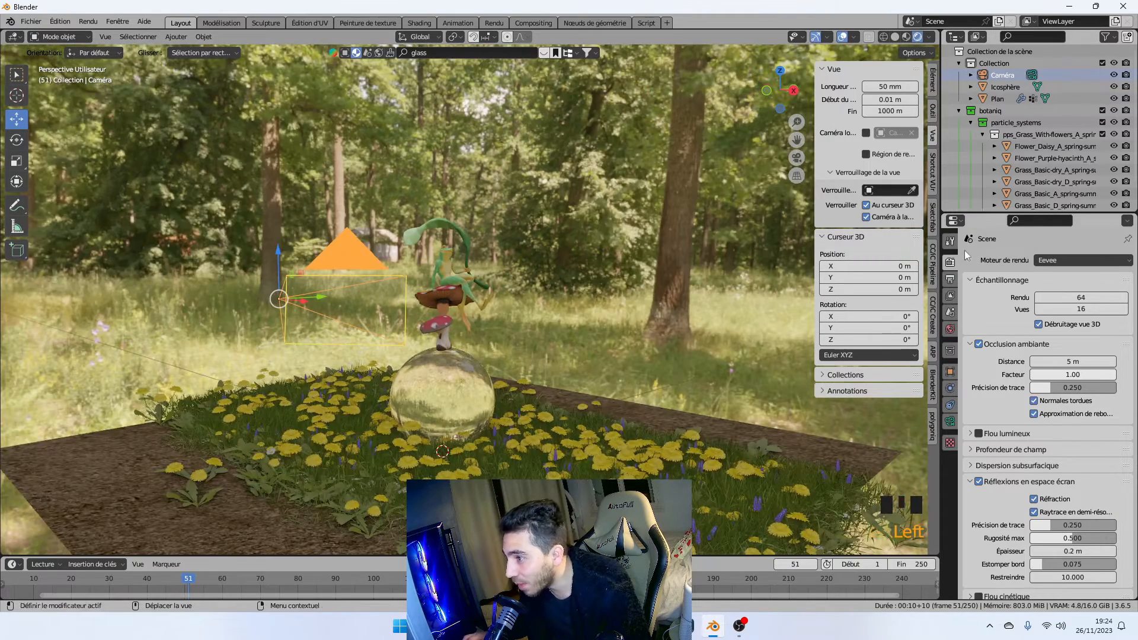
# Enable depth of field in the camera's settings and check the scene from the camera view and free view.
pyautogui.click(949, 424)
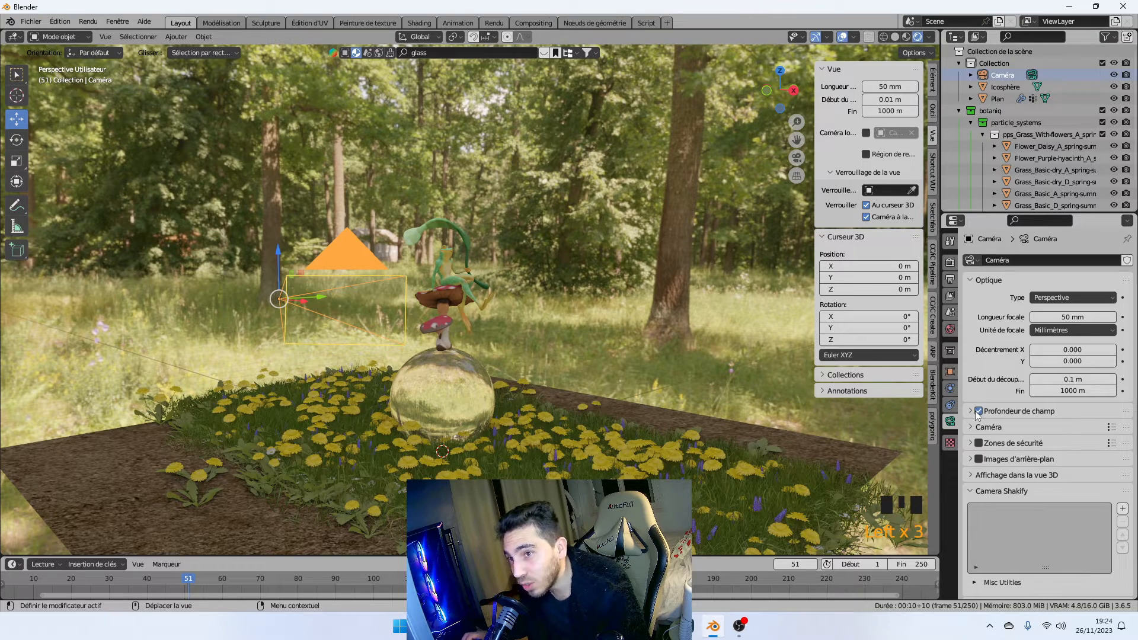
pyautogui.press('KP_0')
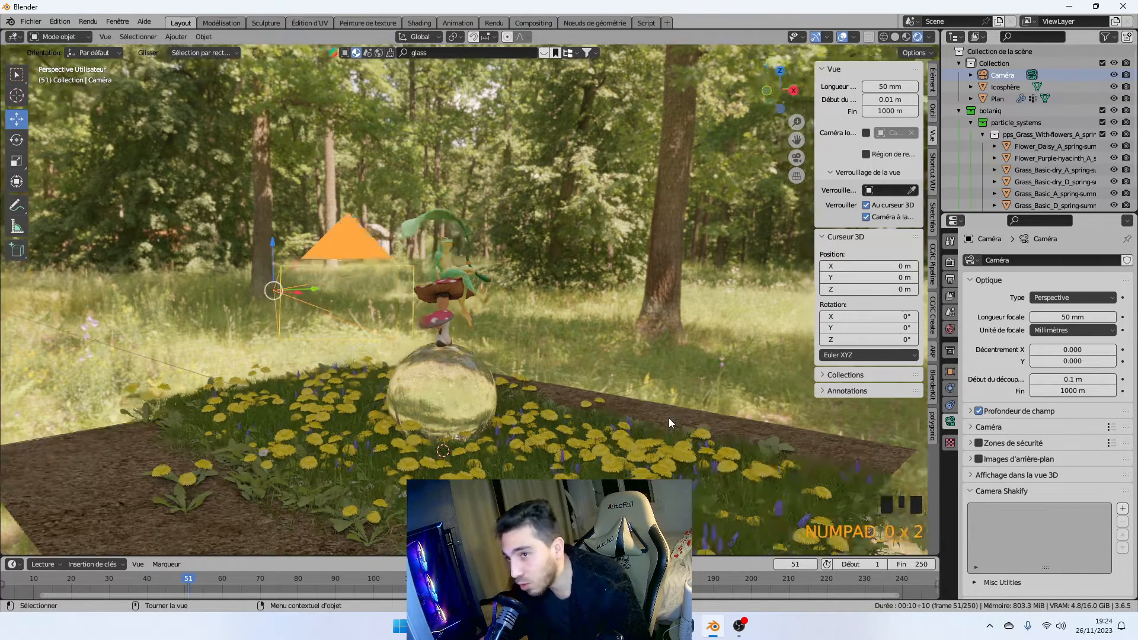
pyautogui.press('KP_0')
pyautogui.moveTo(638, 359); pyautogui.dragTo(569, 300, button='middle')
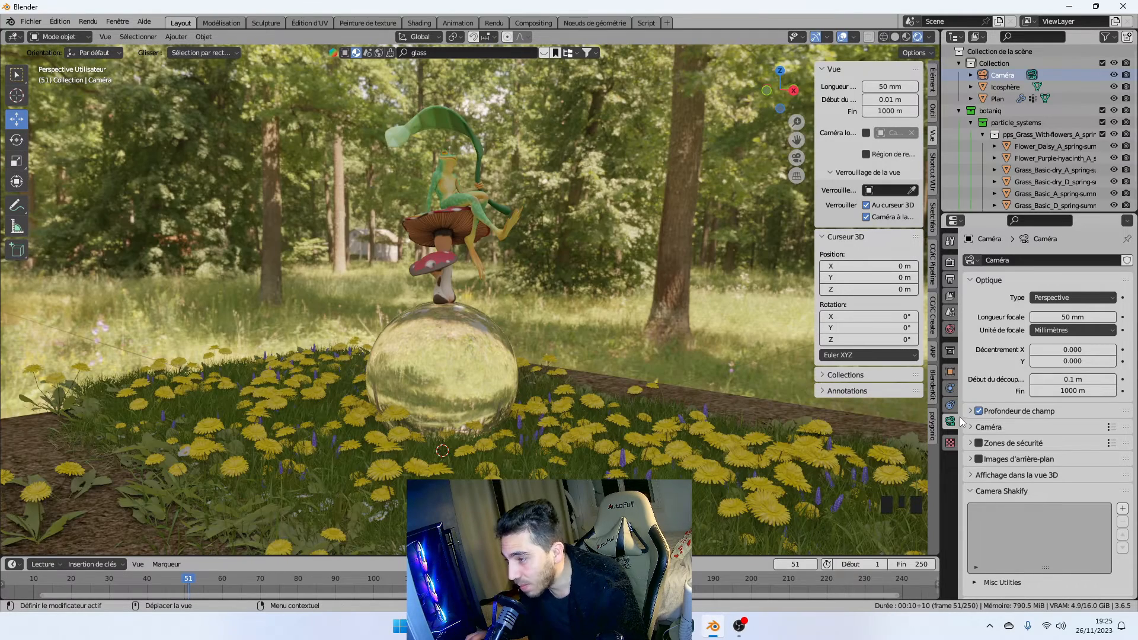
# Focus the camera's depth of field on the frog mesh with an f-stop of 0.5, and pull the camera back to fit the frog in frame.
pyautogui.click(970, 411)
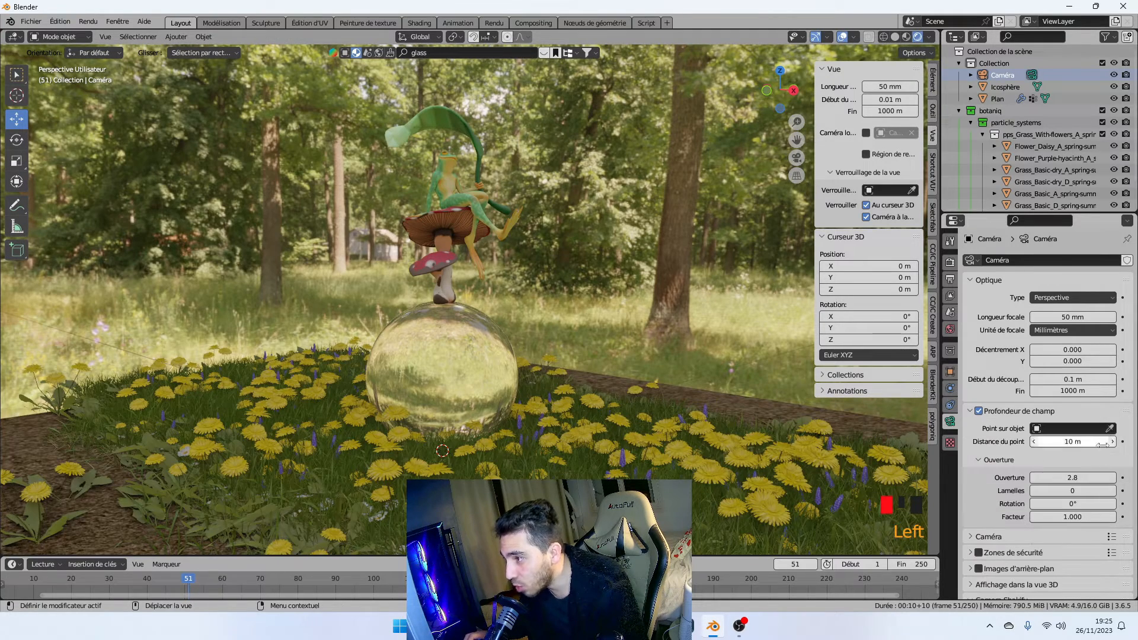
pyautogui.click(1111, 429)
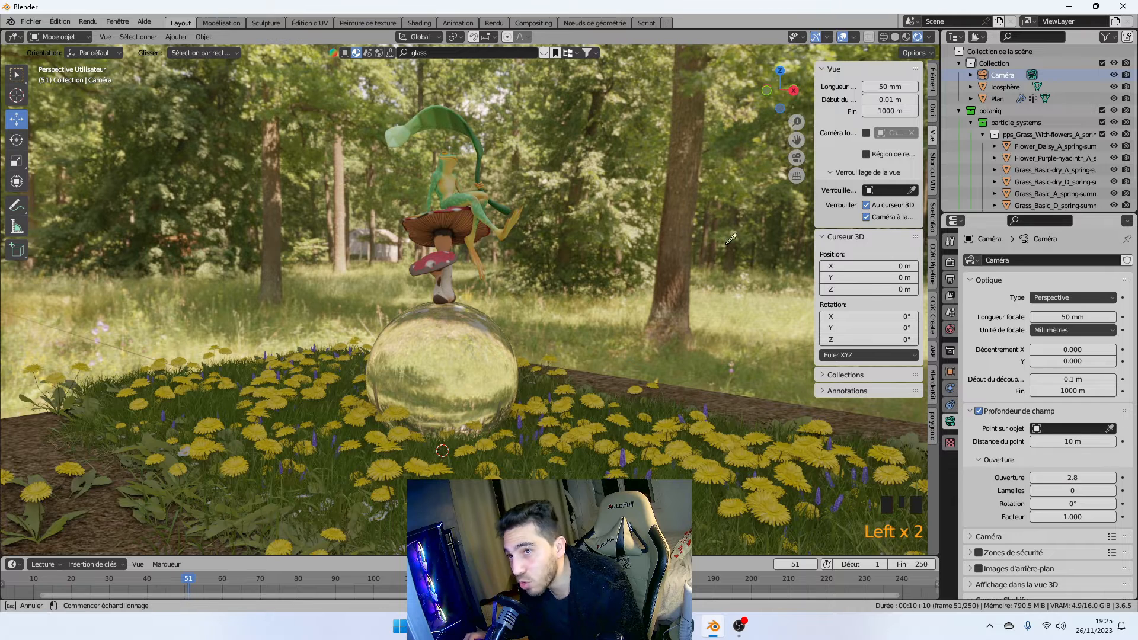
pyautogui.click(453, 185)
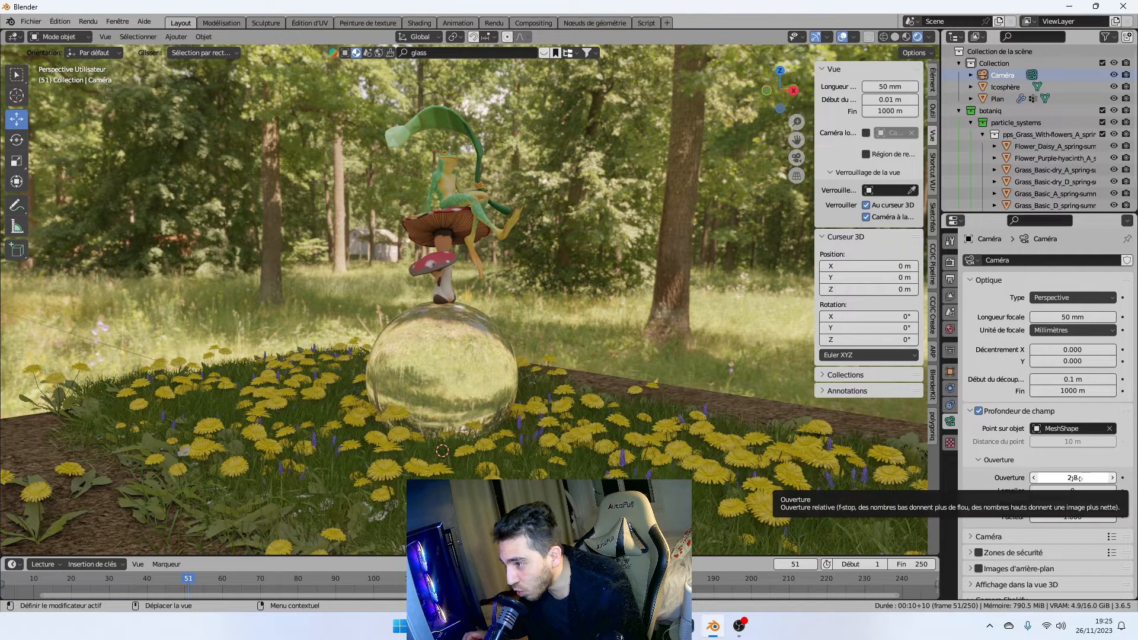
pyautogui.click(1077, 478)
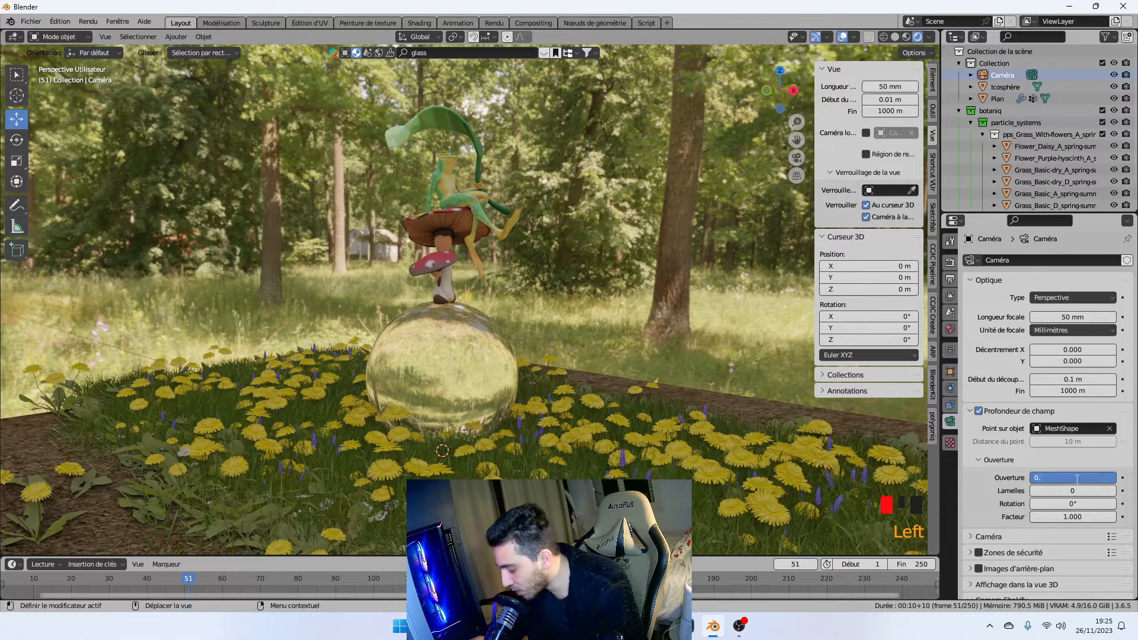
pyautogui.press('Return')
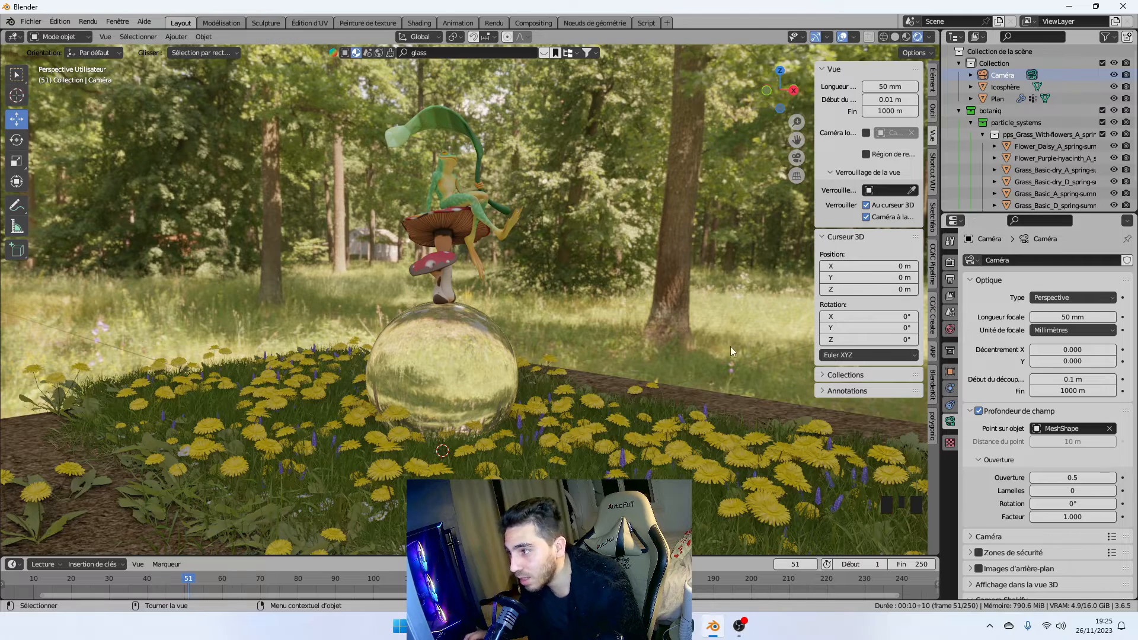
pyautogui.press('KP_0')
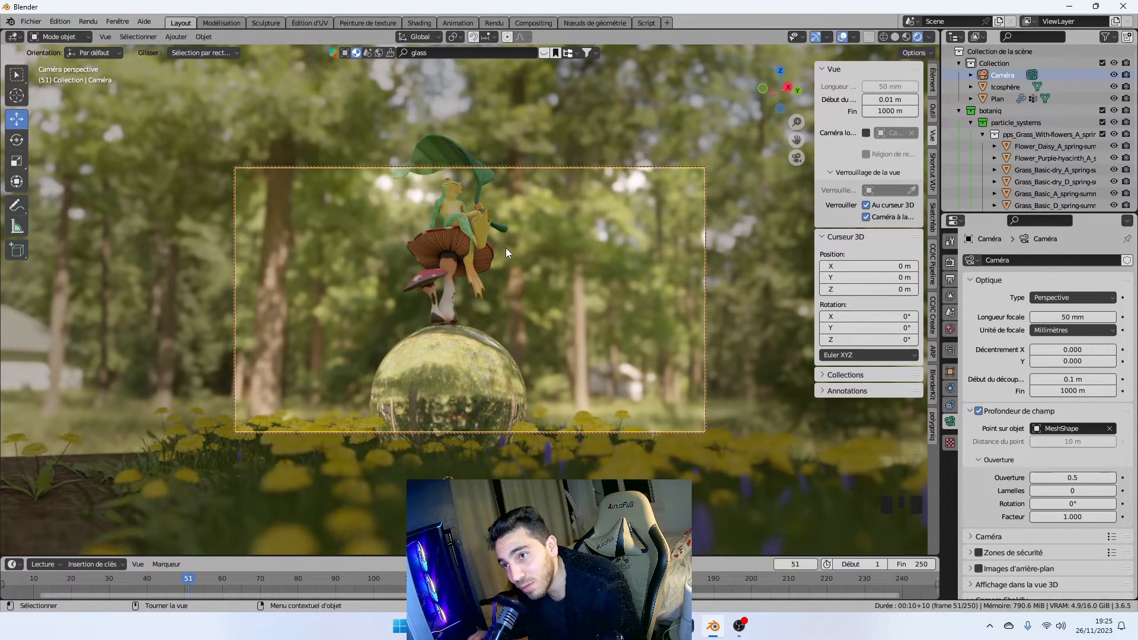
pyautogui.scroll(-2, 505, 247)
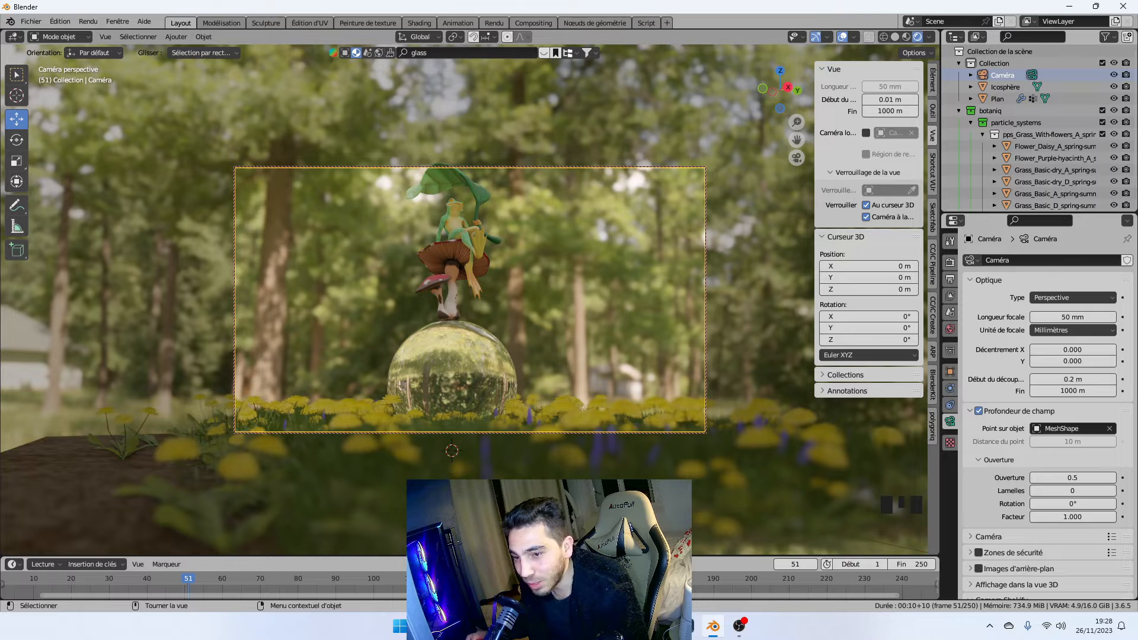
# Enlarge the timeline, scrub through the frog's animation and set the end frame to 100.
pyautogui.click(462, 564)
pyautogui.moveTo(462, 557); pyautogui.dragTo(462, 475)
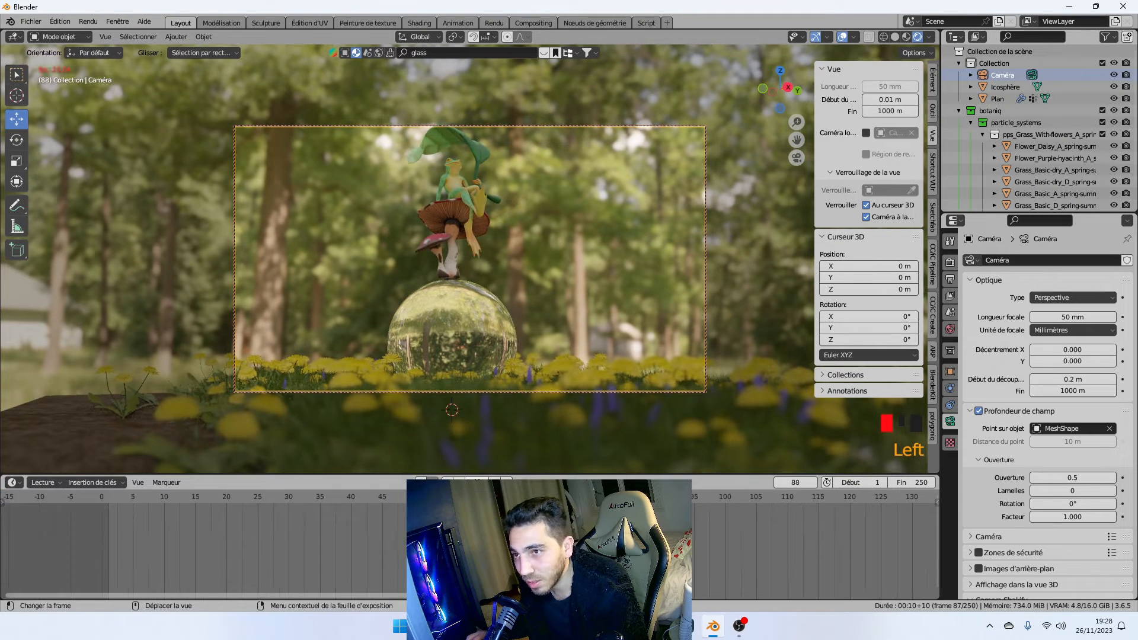
pyautogui.moveTo(802, 500); pyautogui.dragTo(731, 500)
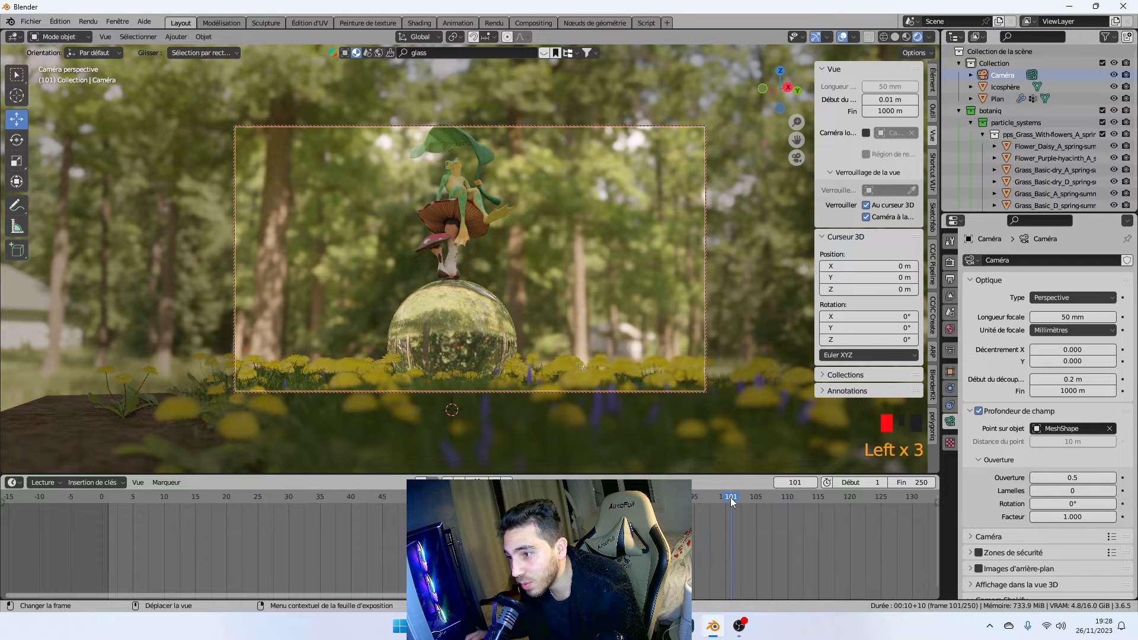
pyautogui.click(915, 482)
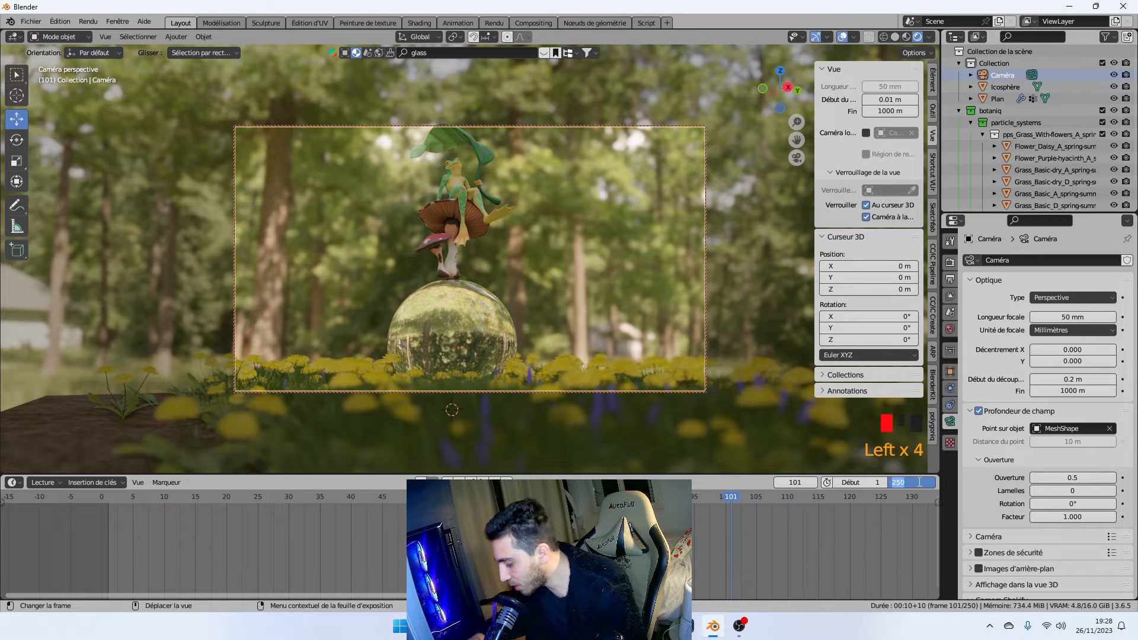
pyautogui.write('100')
pyautogui.press('Return')
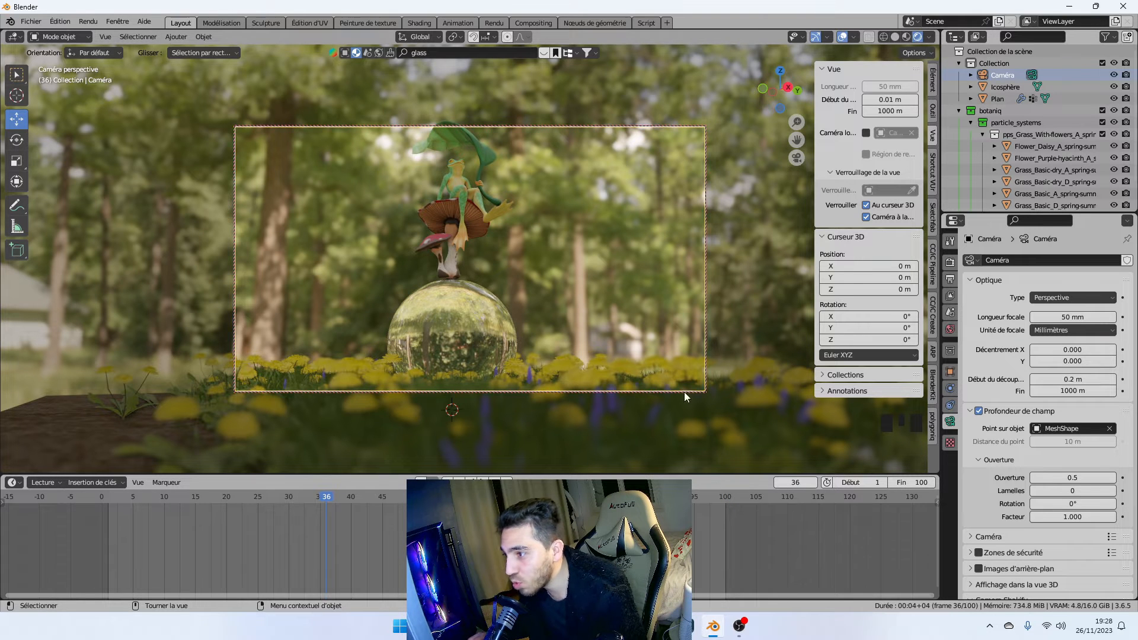
# Reposition the camera low in front of the frog at X 9.8322 m, Y -1.0742 m, Z 0.59156 m, with rotation X 101° and Z 82°.
pyautogui.click(950, 372)
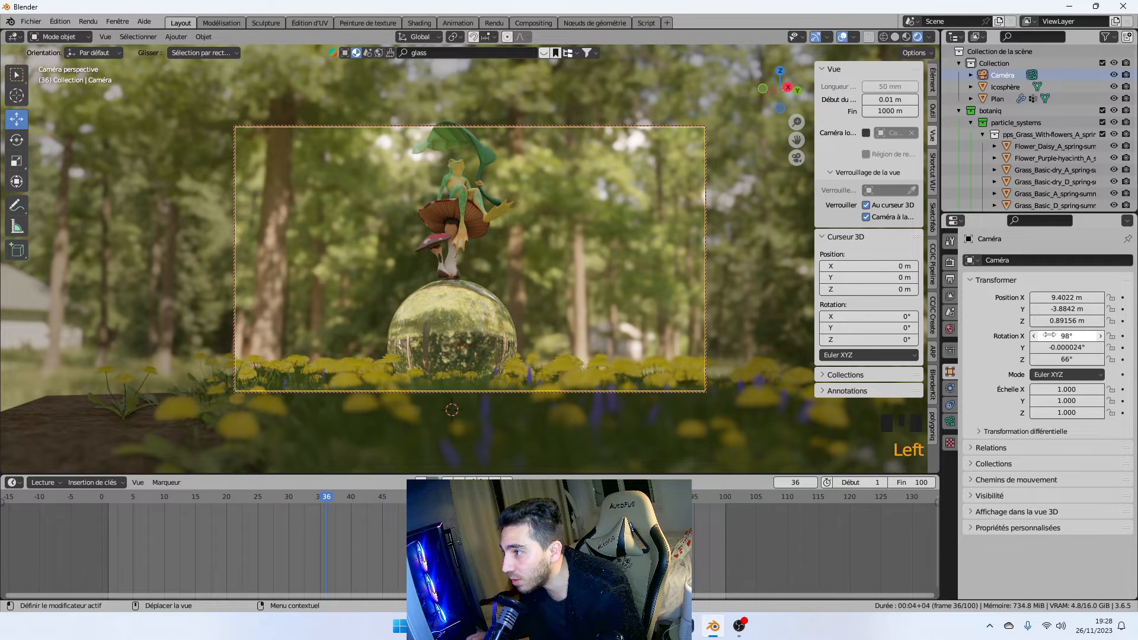
pyautogui.moveTo(1065, 298); pyautogui.dragTo(1077, 321)
pyautogui.hotkey('ctrl', 'z')
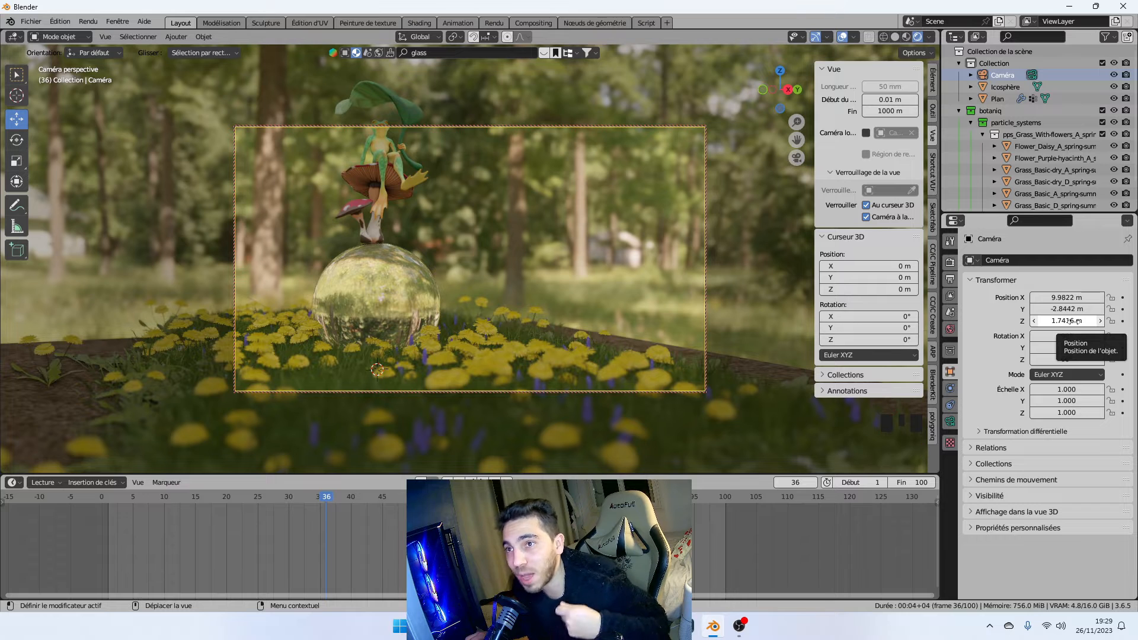
pyautogui.moveTo(1077, 321); pyautogui.dragTo(1074, 321)
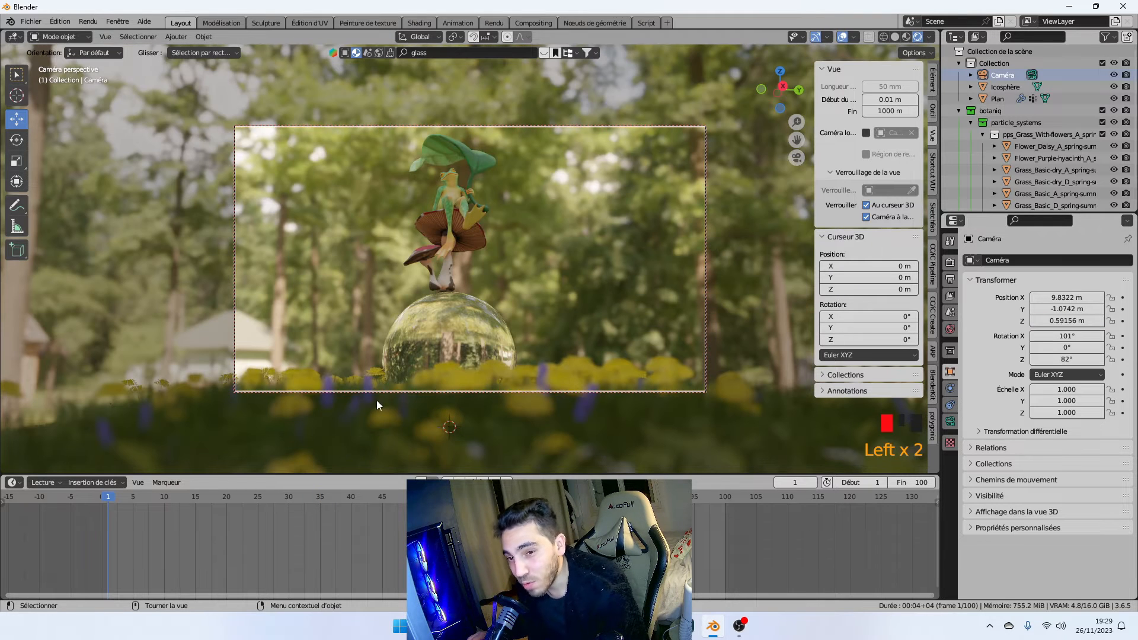
# Keyframe the camera's position, rotation and scale at frame 1.
pyautogui.click(1123, 298)
pyautogui.click(1123, 309)
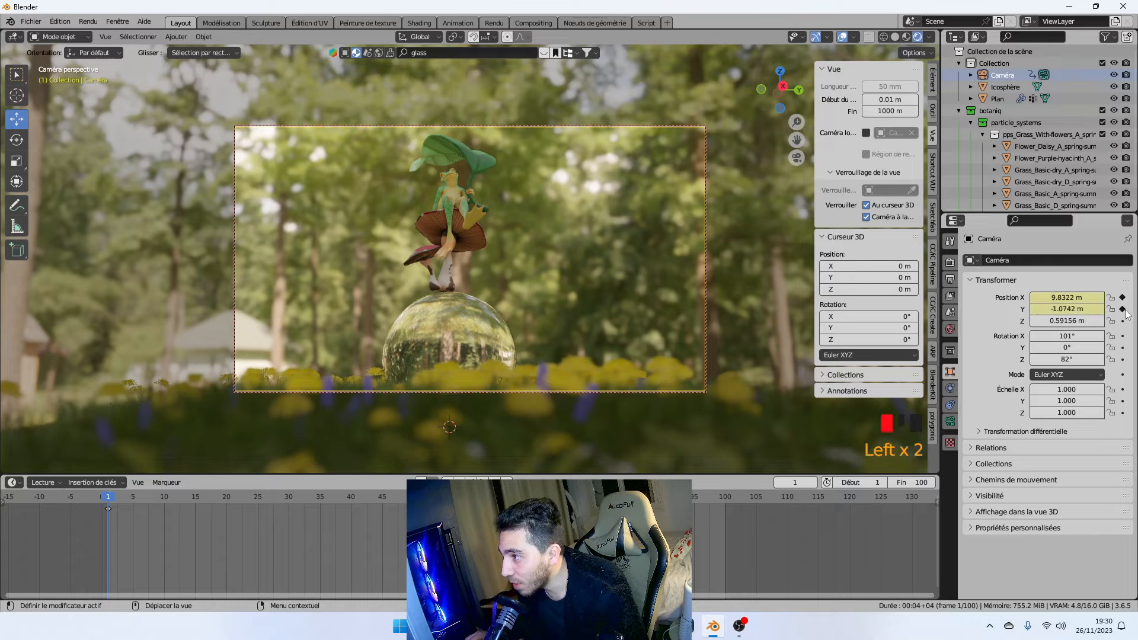
pyautogui.click(1123, 359)
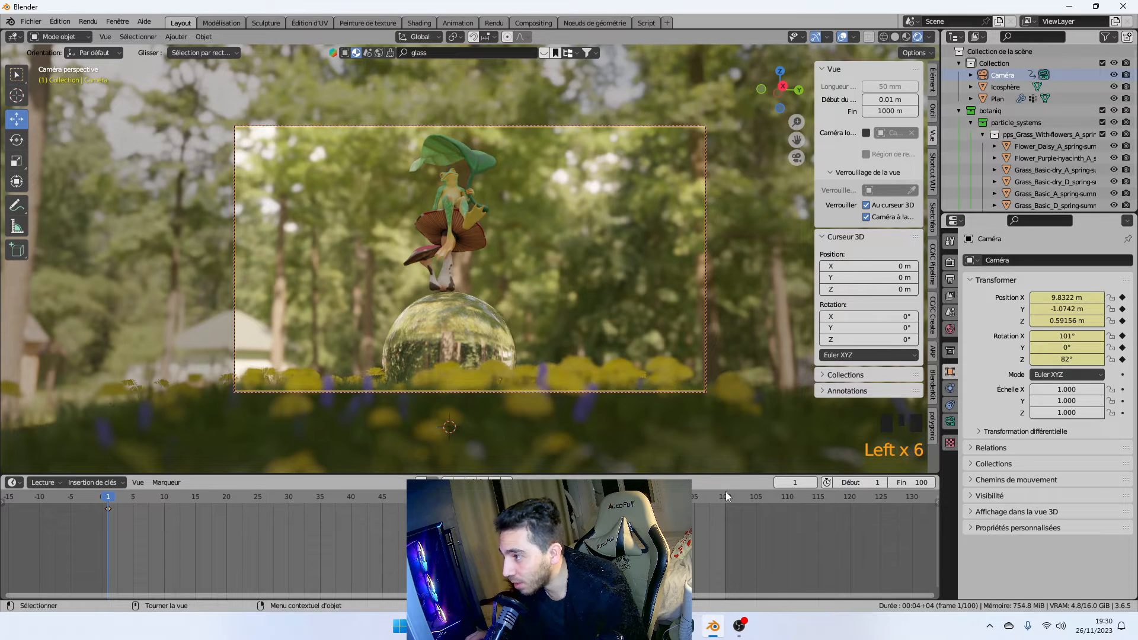
pyautogui.click(1123, 390)
pyautogui.click(1122, 400)
pyautogui.click(1123, 412)
# At frame 35, move the camera close to the glass sphere at X 5.5122 m, Y -0.66425 m, Z 0.77156 m, X rotation 96°, and keyframe it.
pyautogui.moveTo(109, 501); pyautogui.dragTo(318, 503)
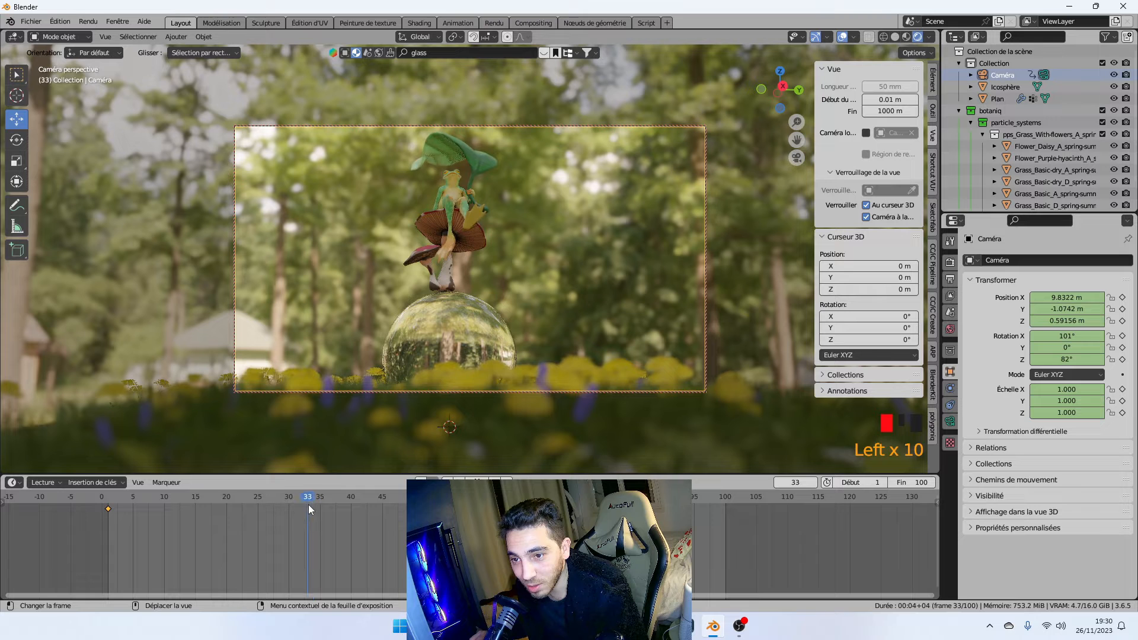
pyautogui.moveTo(1040, 309); pyautogui.dragTo(1055, 299)
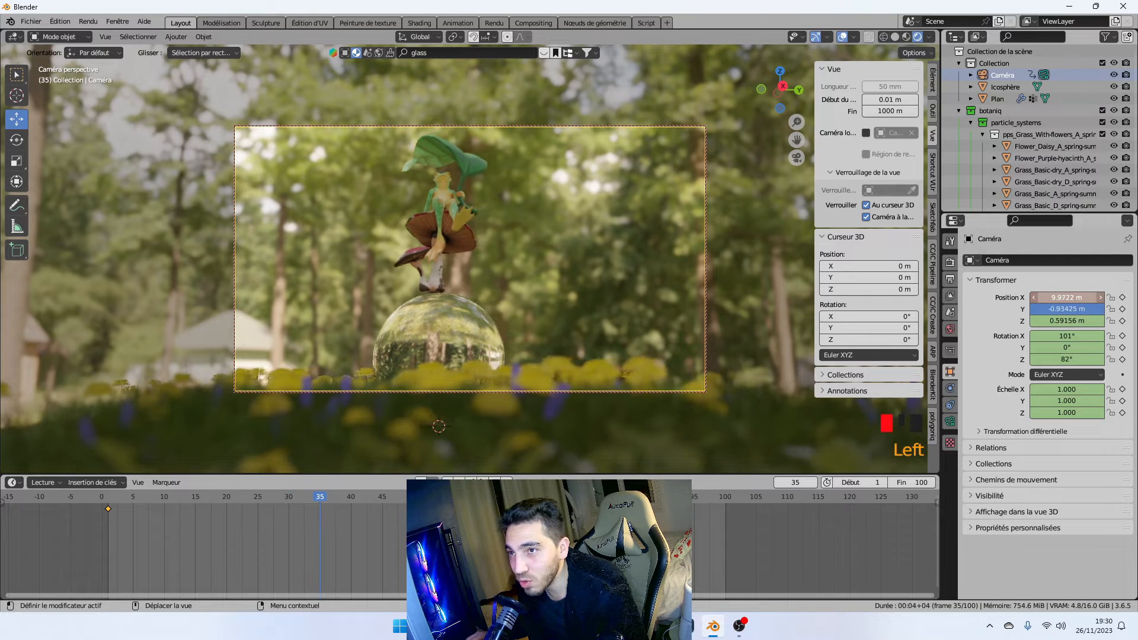
pyautogui.click(1123, 297)
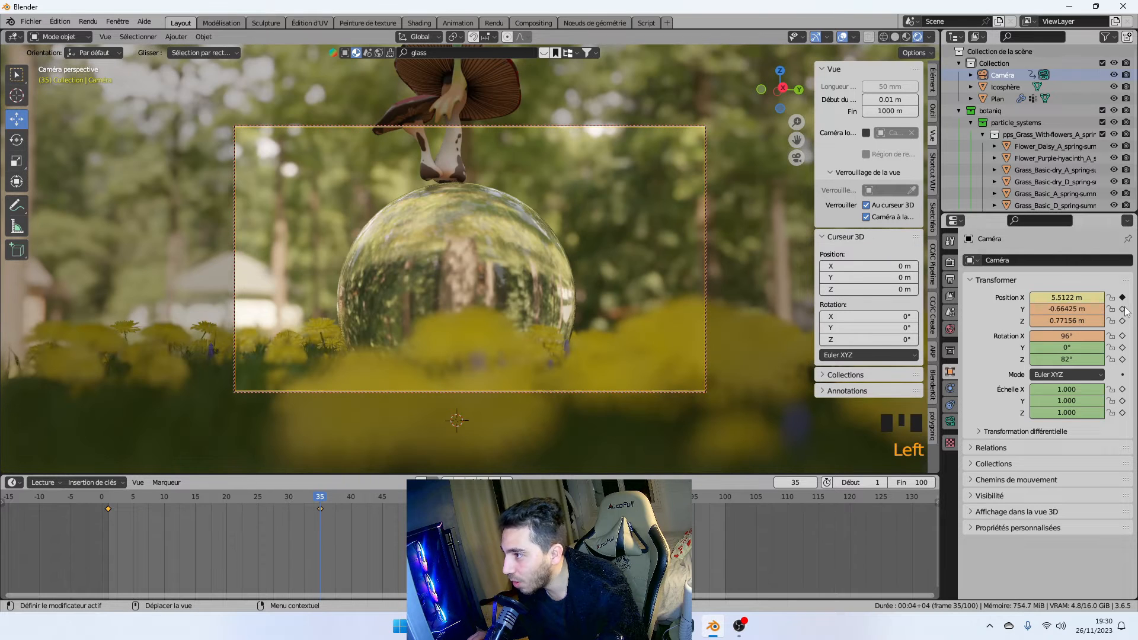
pyautogui.click(1123, 308)
pyautogui.click(1123, 321)
pyautogui.click(1123, 336)
pyautogui.click(1123, 348)
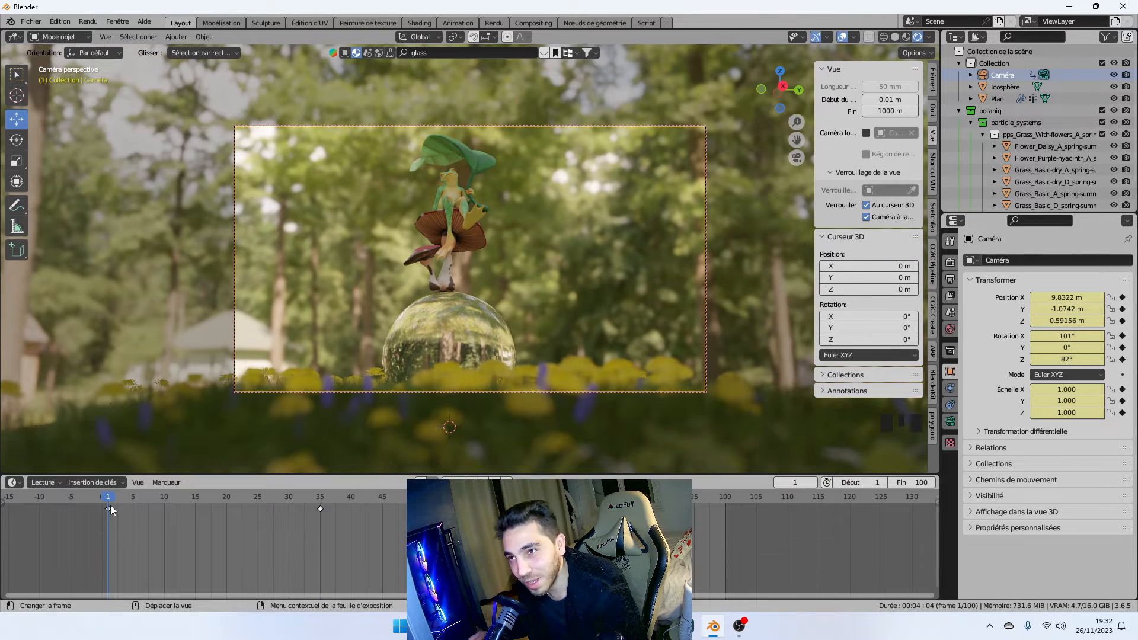
# Play back the camera animation and delete the camera's keyframes.
pyautogui.press('space')
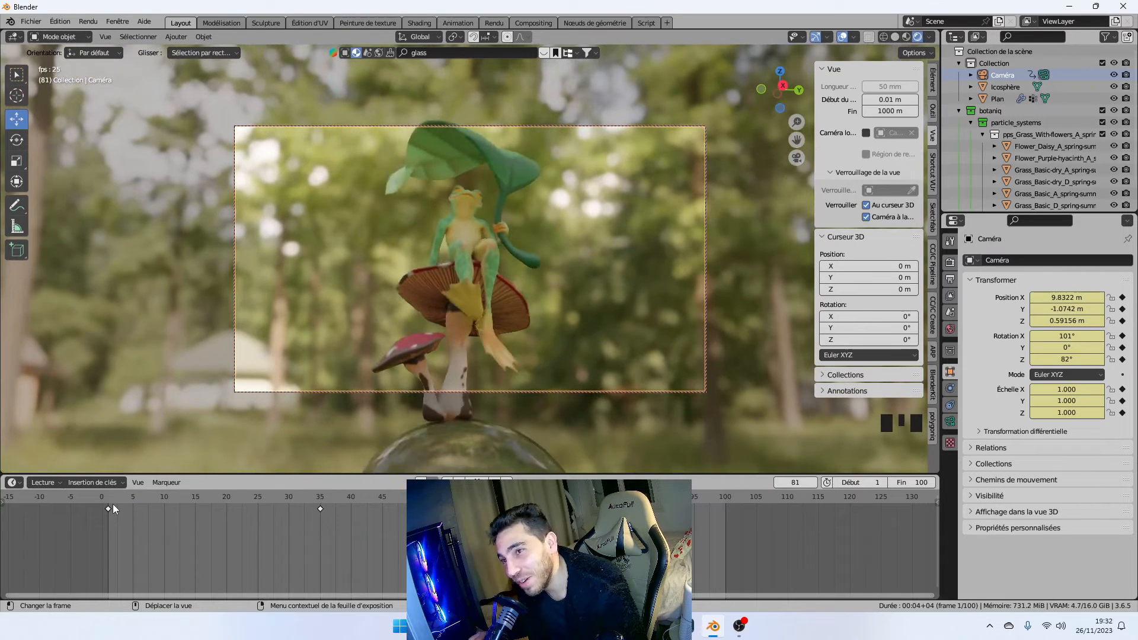
pyautogui.press('space')
pyautogui.click(240, 523)
pyautogui.press('x')
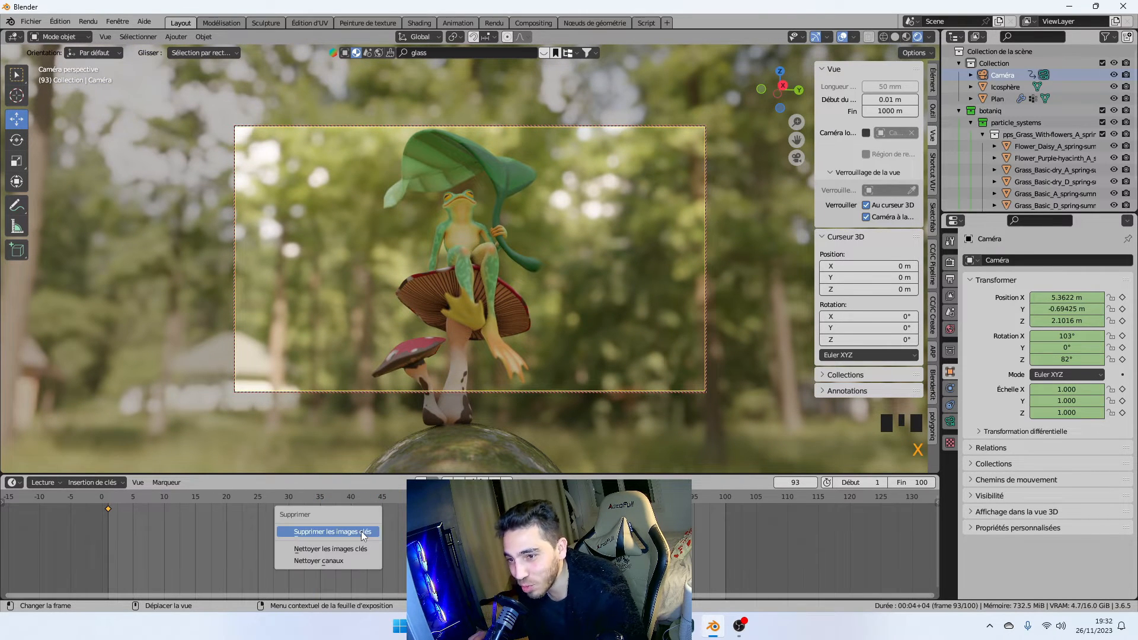
pyautogui.click(350, 536)
# Return to frame 1 and pull the camera back to X 10.705 m, Y -1.0215 m, Z 0.96411 m, with X rotation 97°, framing the frog and sphere.
pyautogui.moveTo(273, 517); pyautogui.dragTo(111, 514)
pyautogui.press('Right')
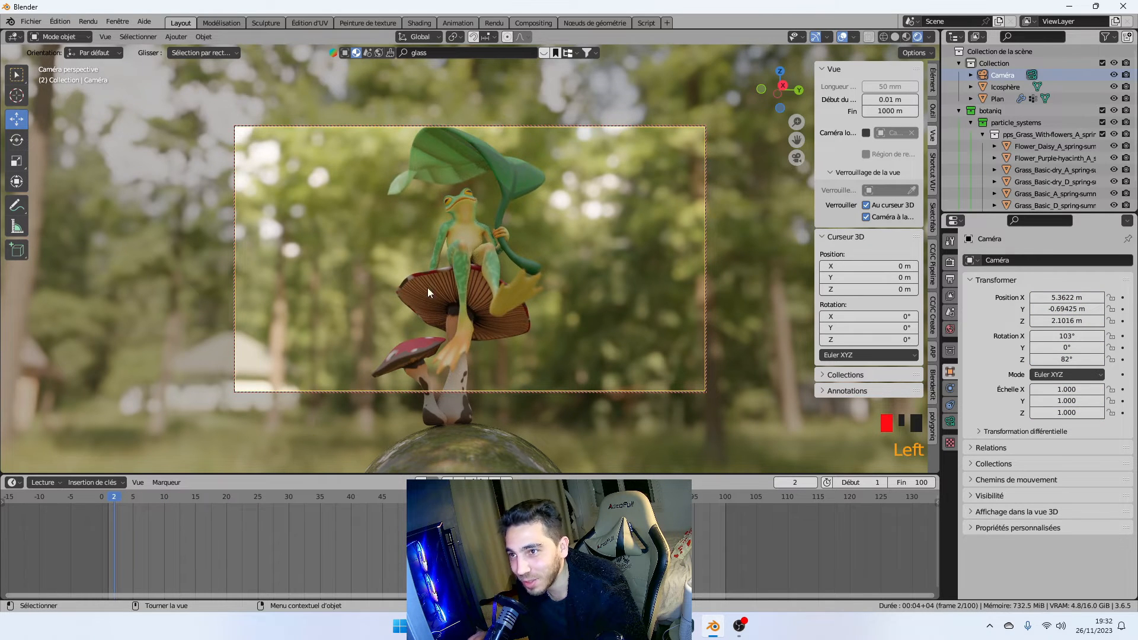
pyautogui.scroll(-3, 450, 274)
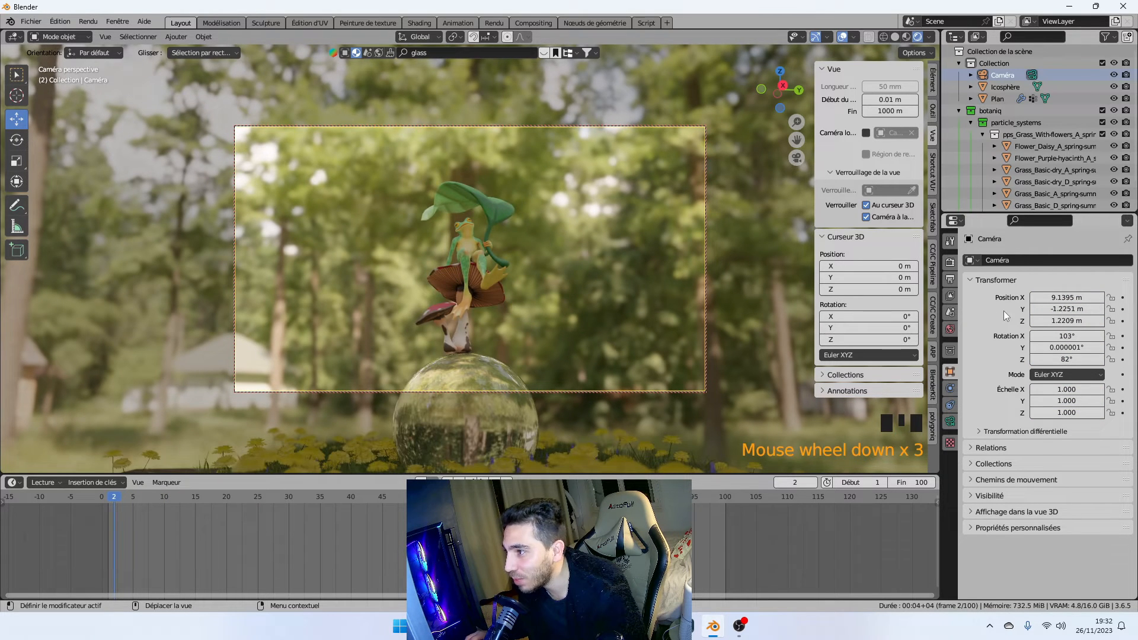
pyautogui.click(1061, 321)
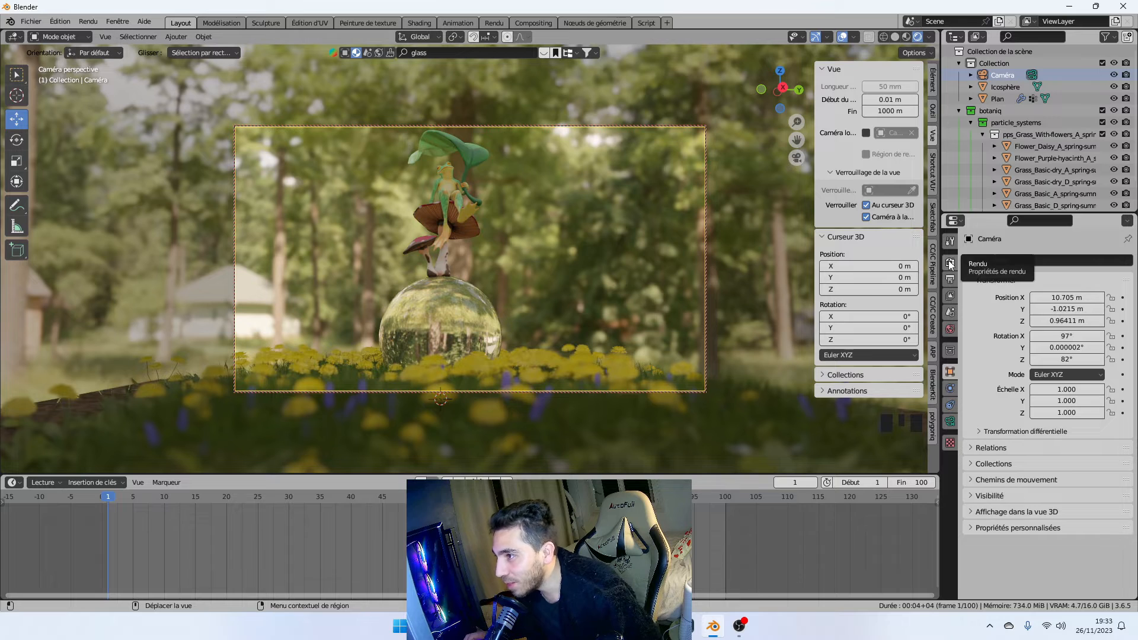
# Switch the scene's render engine to Cycles.
pyautogui.click(950, 263)
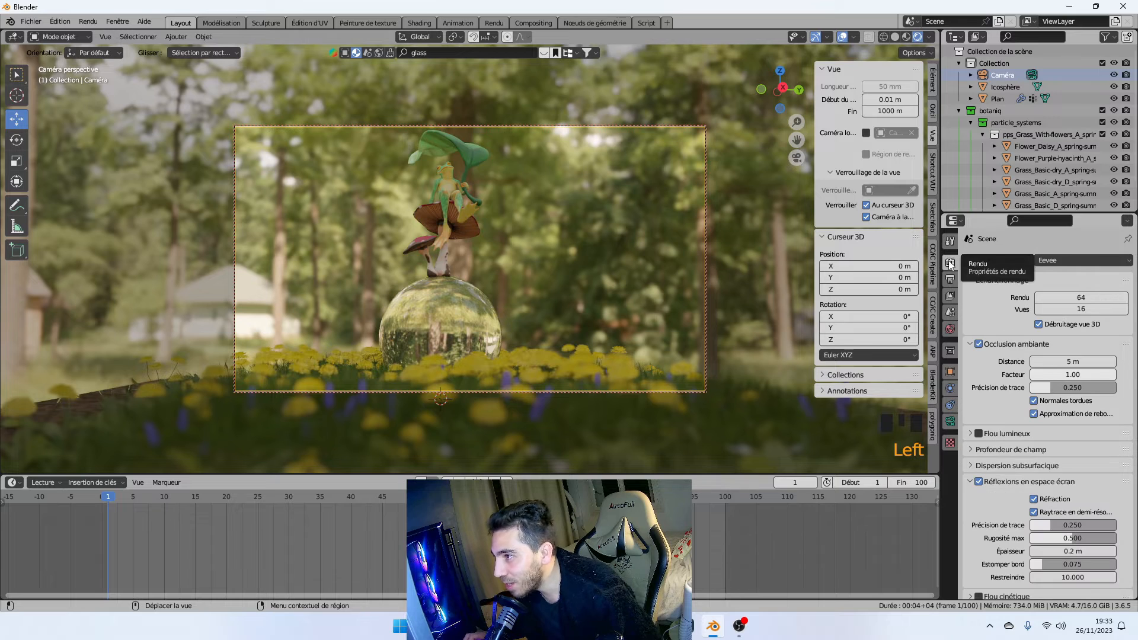
pyautogui.click(1067, 258)
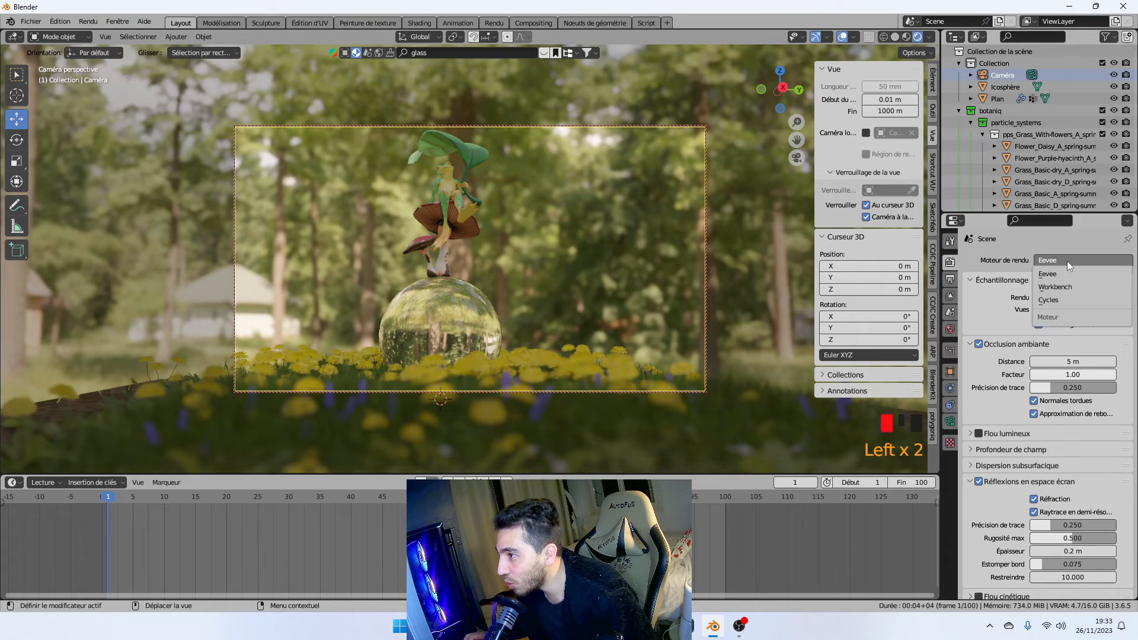
pyautogui.click(1055, 299)
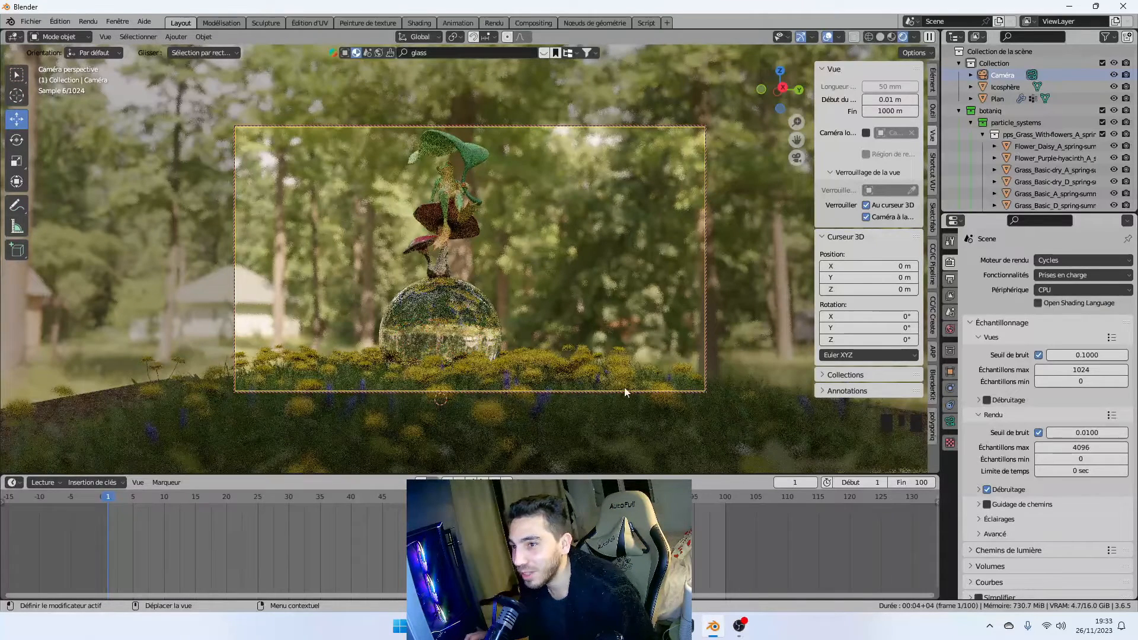
# Set Cycles to compute on the GPU and use OptiX as the denoiser for final renders.
pyautogui.click(1079, 289)
pyautogui.click(1062, 319)
pyautogui.scroll(-3, 1027, 354)
pyautogui.scroll(1, 1027, 354)
pyautogui.click(978, 442)
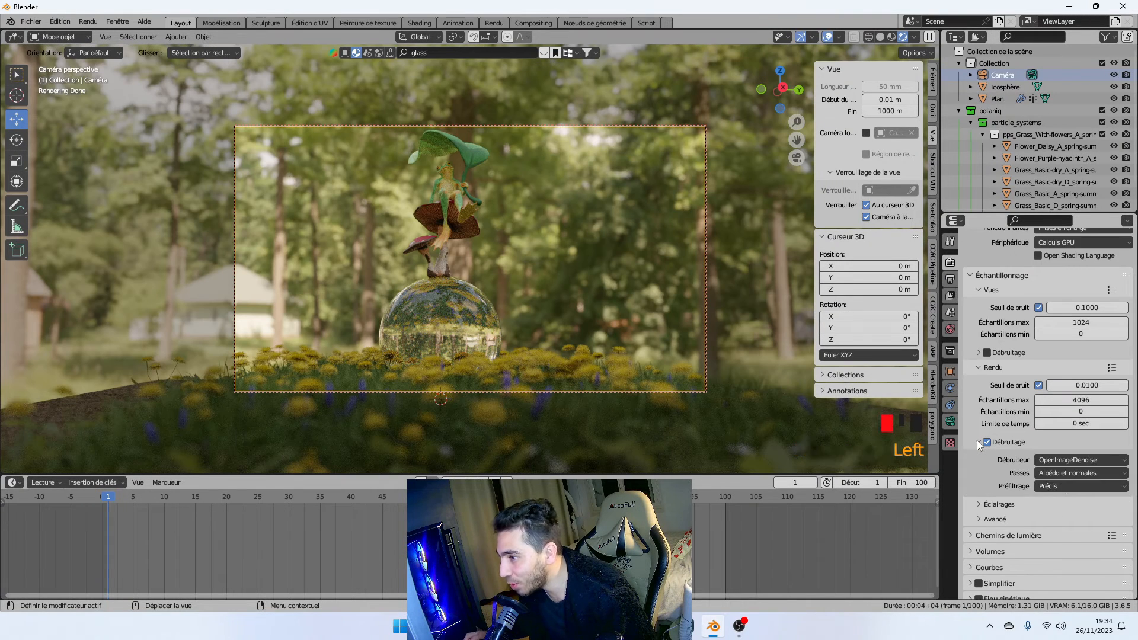
pyautogui.click(1097, 463)
pyautogui.click(1074, 474)
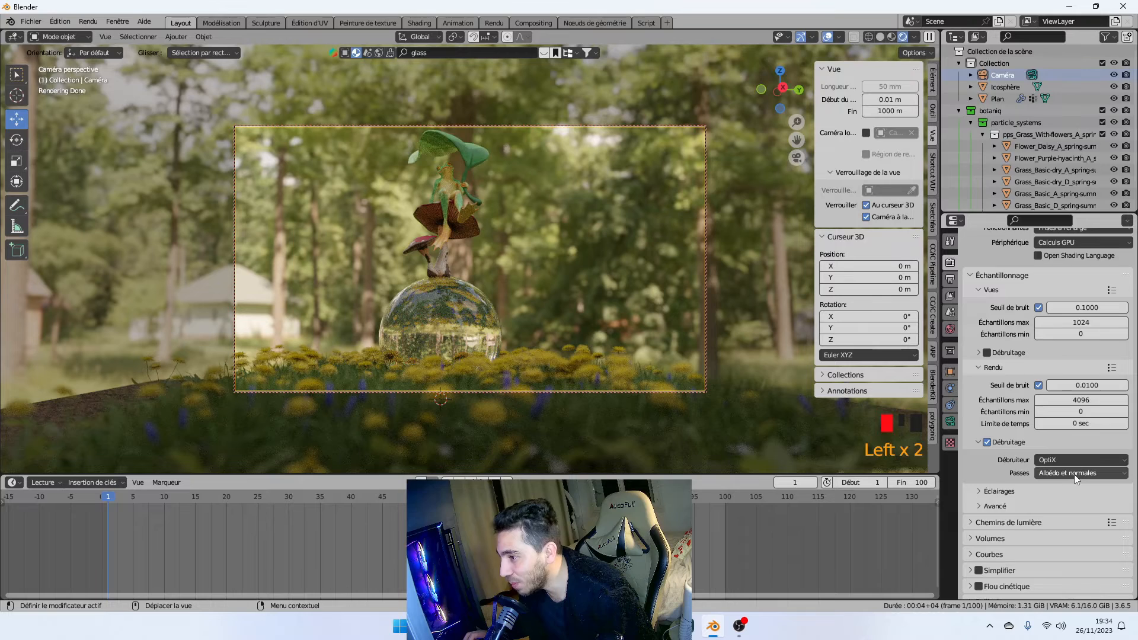
# Try a transparent film background for the render and turn it off again.
pyautogui.scroll(-4, 1065, 397)
pyautogui.scroll(-3, 1061, 409)
pyautogui.click(1034, 441)
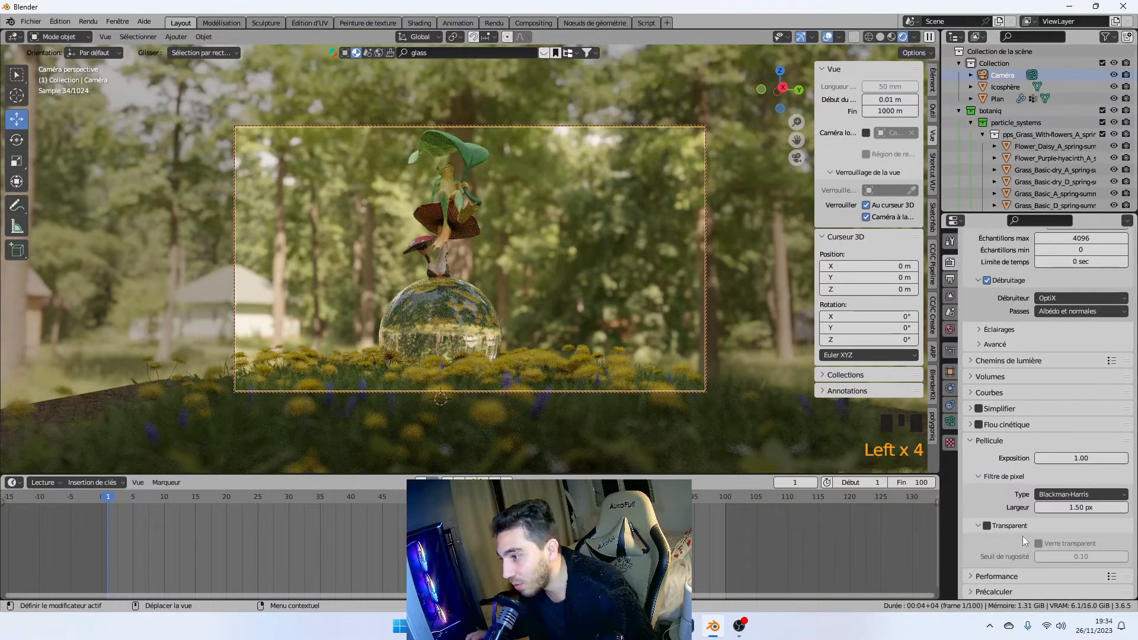
pyautogui.click(987, 525)
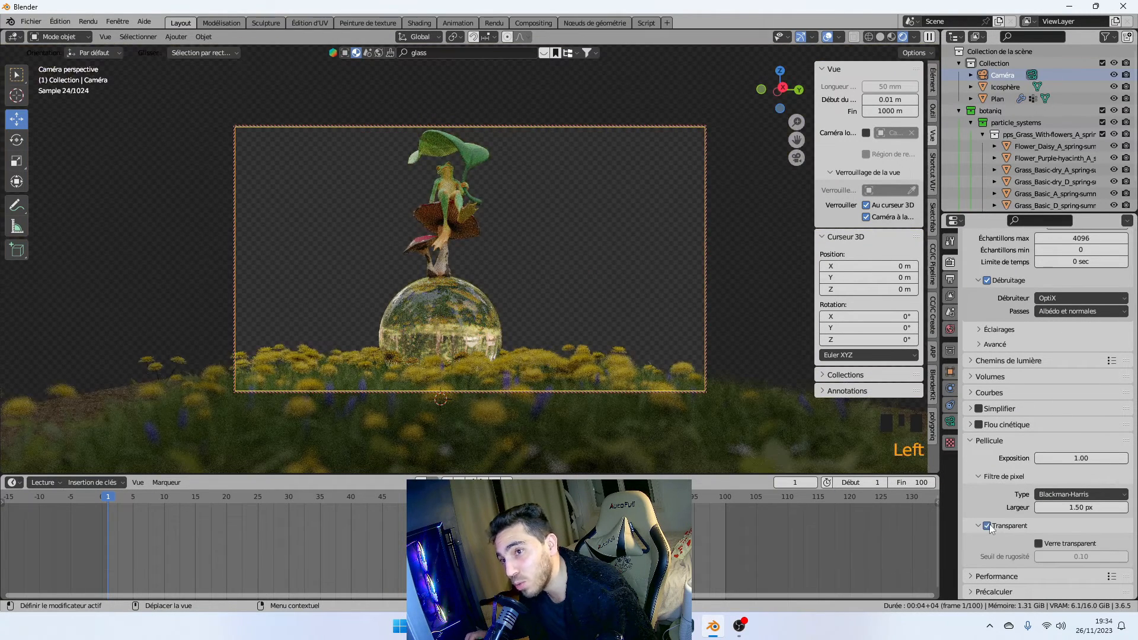
pyautogui.click(987, 526)
# Set the render tile size to 256 in the memory performance settings.
pyautogui.scroll(-6, 1008, 447)
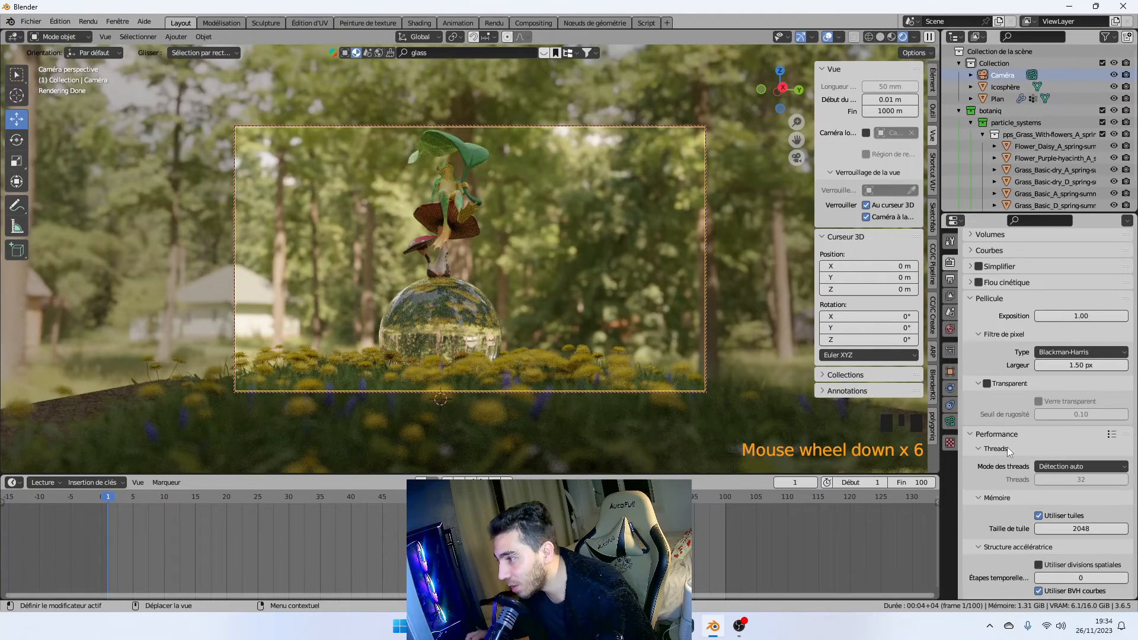
pyautogui.click(1089, 529)
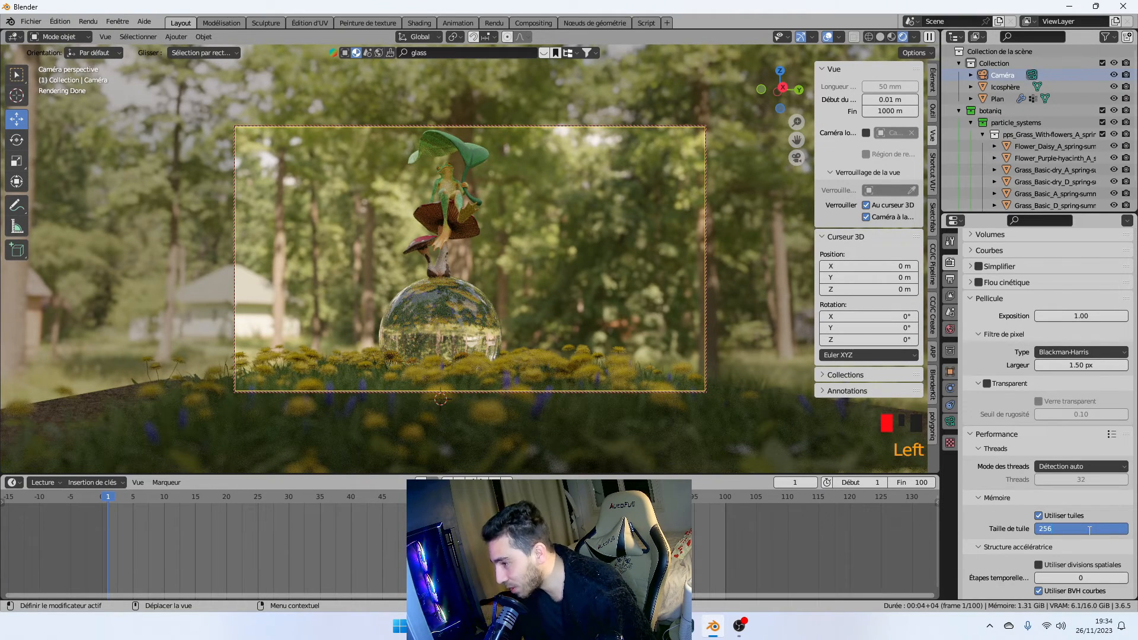
pyautogui.press('Return')
# Restrict the render to the render region and enable cropping to it in the output properties.
pyautogui.click(951, 280)
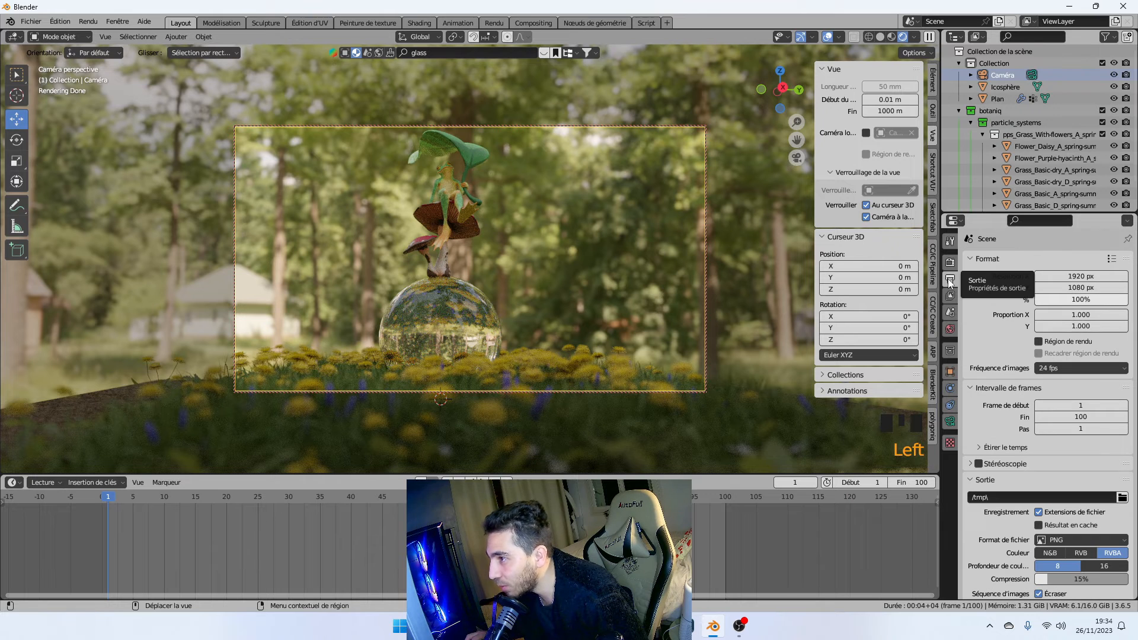
pyautogui.click(1039, 342)
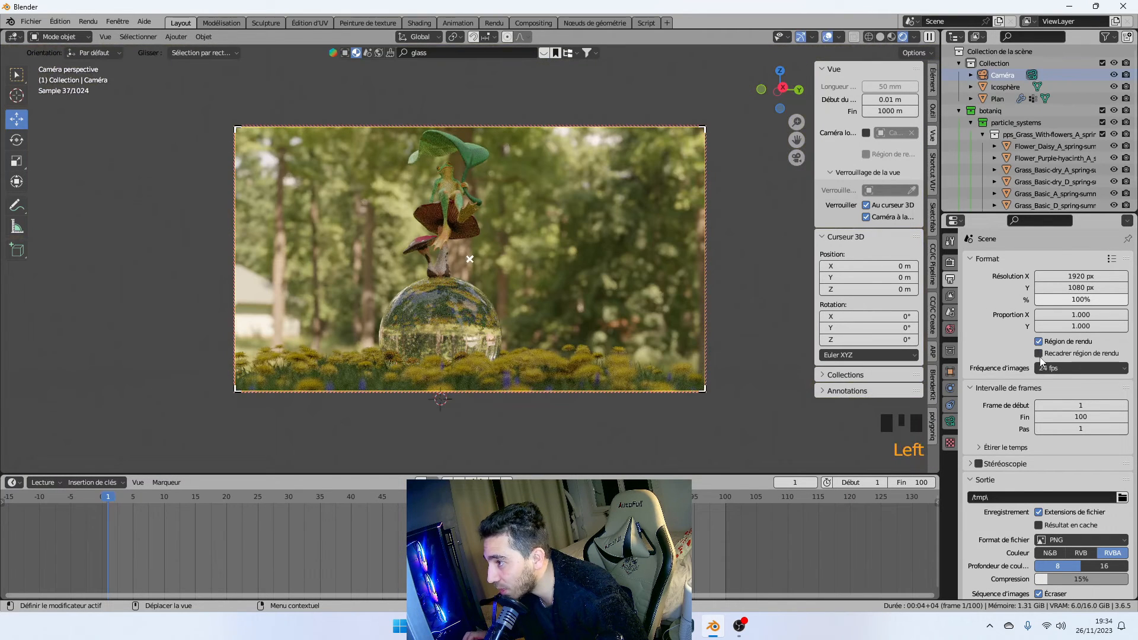
pyautogui.click(1039, 354)
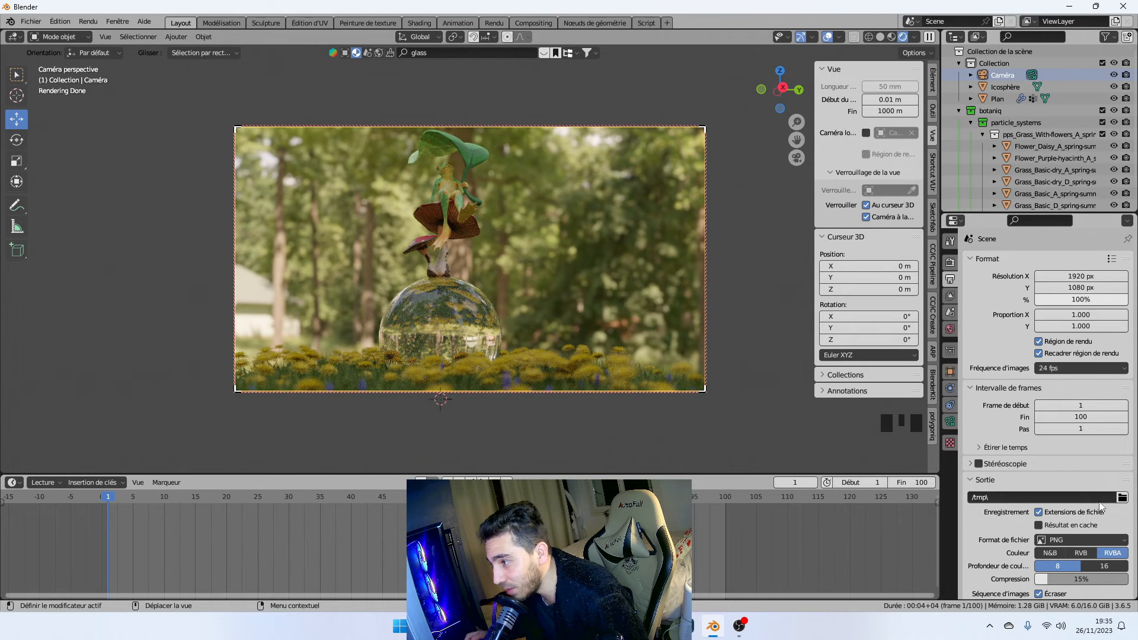
# Set the output path to the frog folder inside the Videos folder and bring up the render commands.
pyautogui.click(1123, 498)
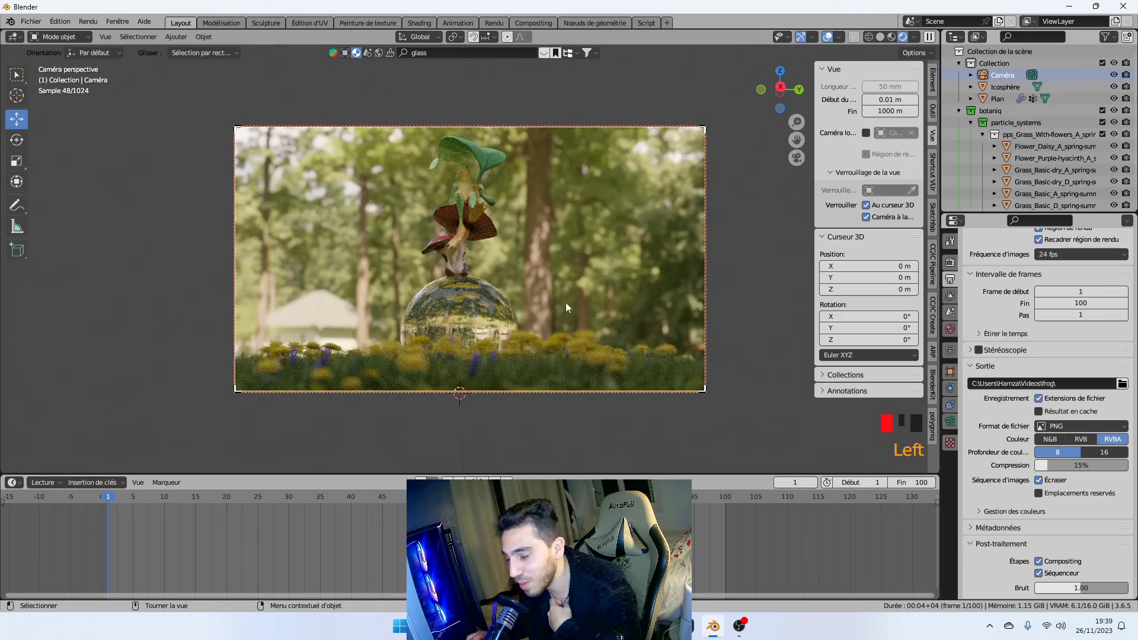
pyautogui.click(87, 21)
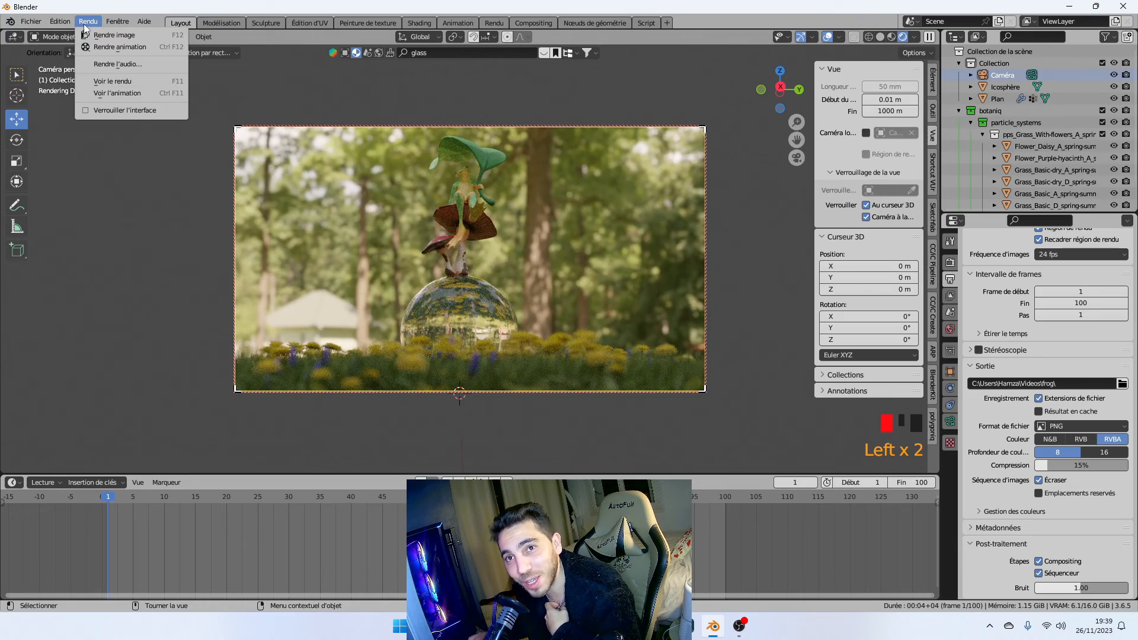